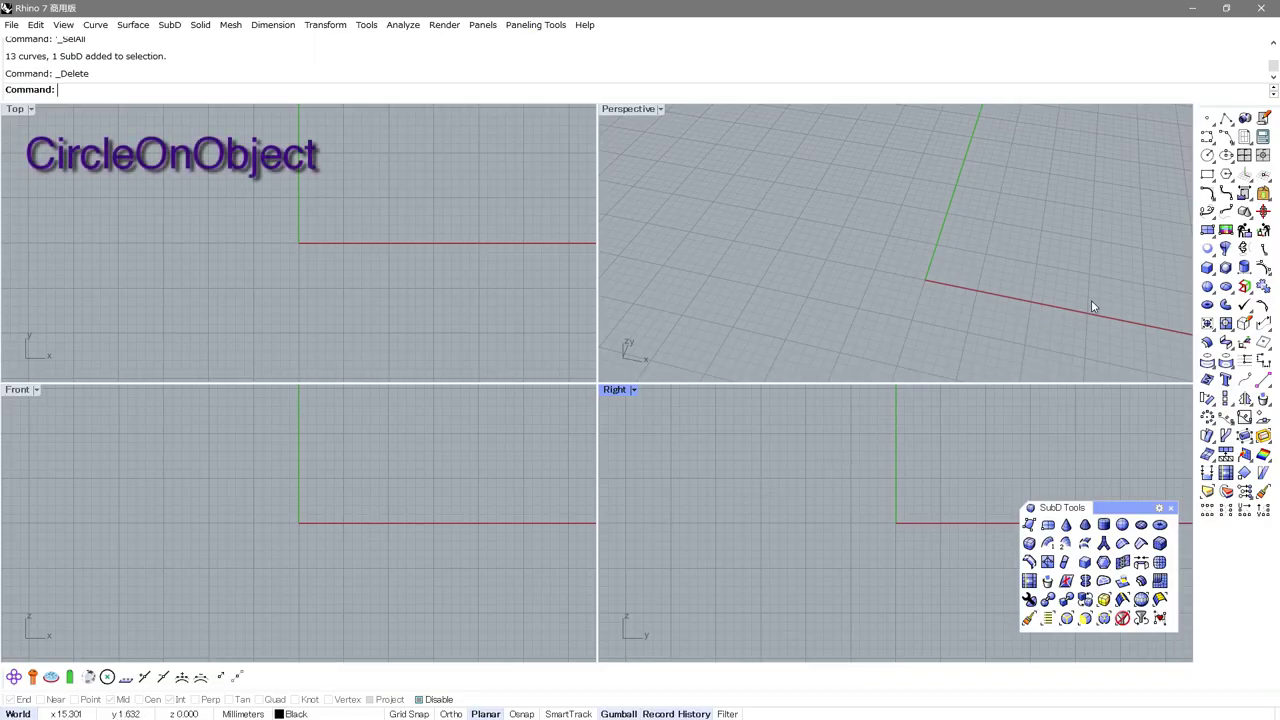
Create a 1 mm-wall tube ring at the origin, shown maximized in the Perspective view
{"action": "left_click", "coordinate": [1210, 270]}
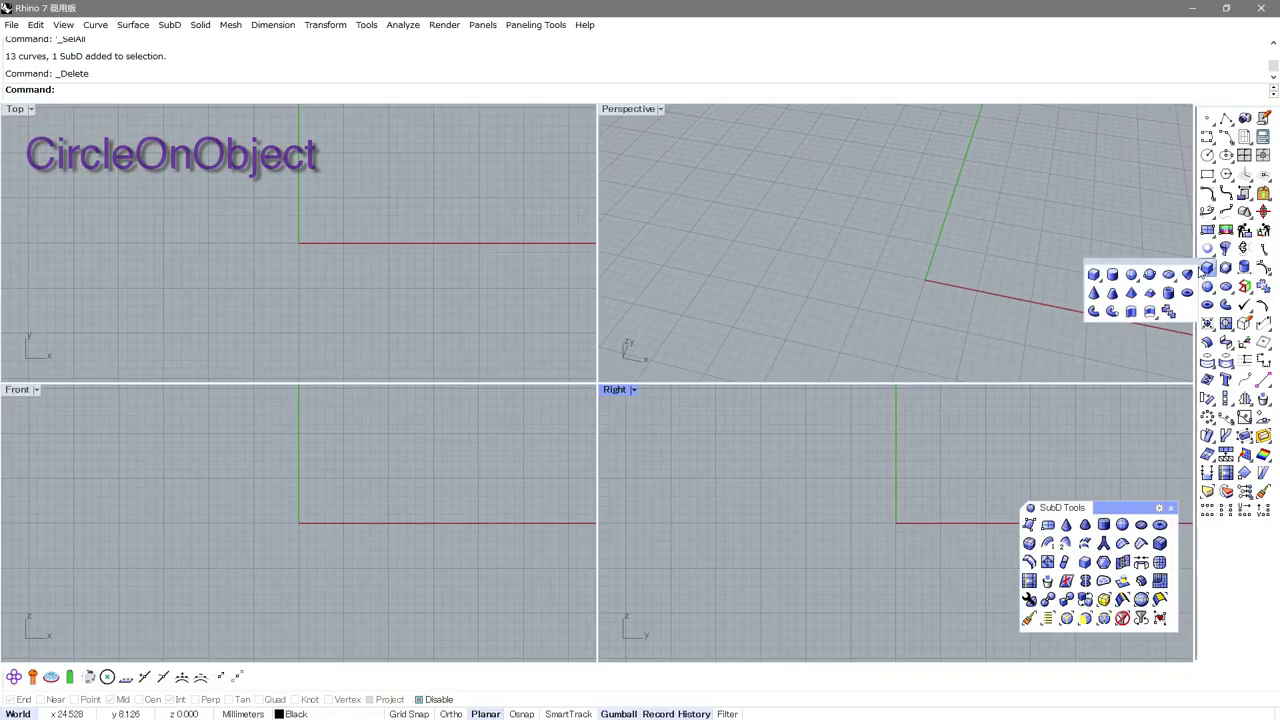
{"action": "left_click", "coordinate": [1168, 292]}
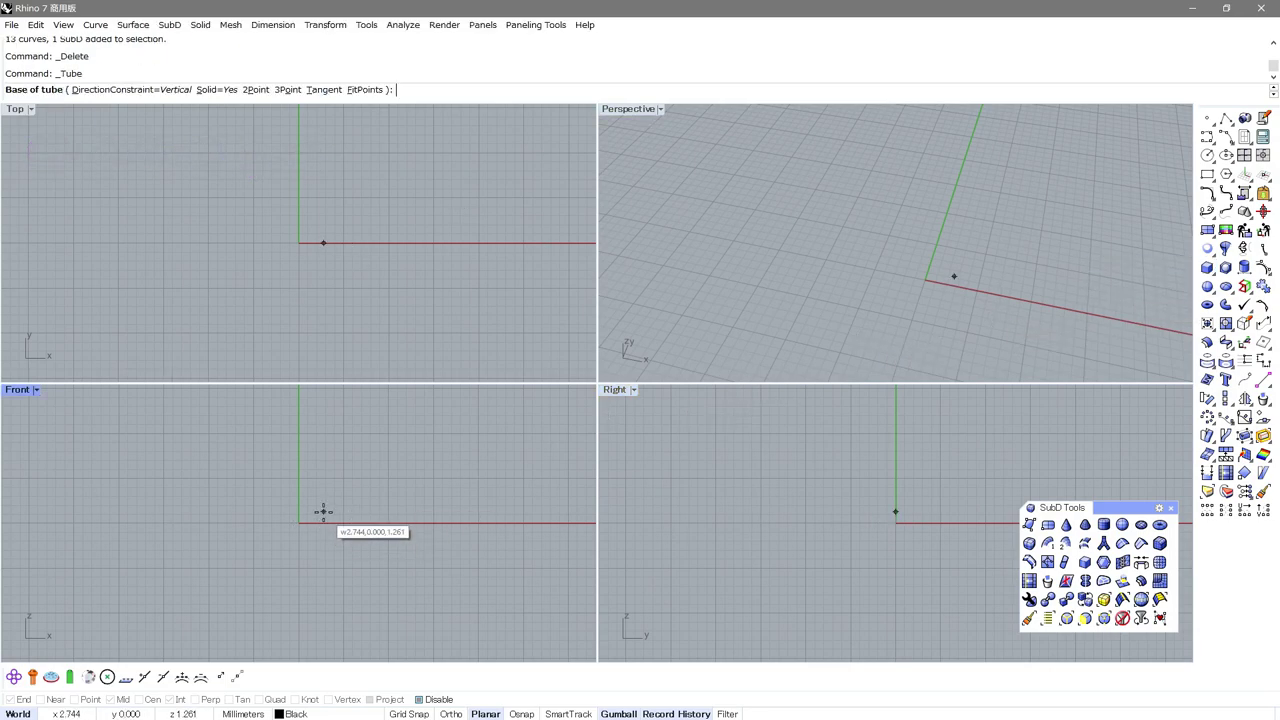
{"action": "type", "text": "0"}
{"action": "key", "text": "Return"}
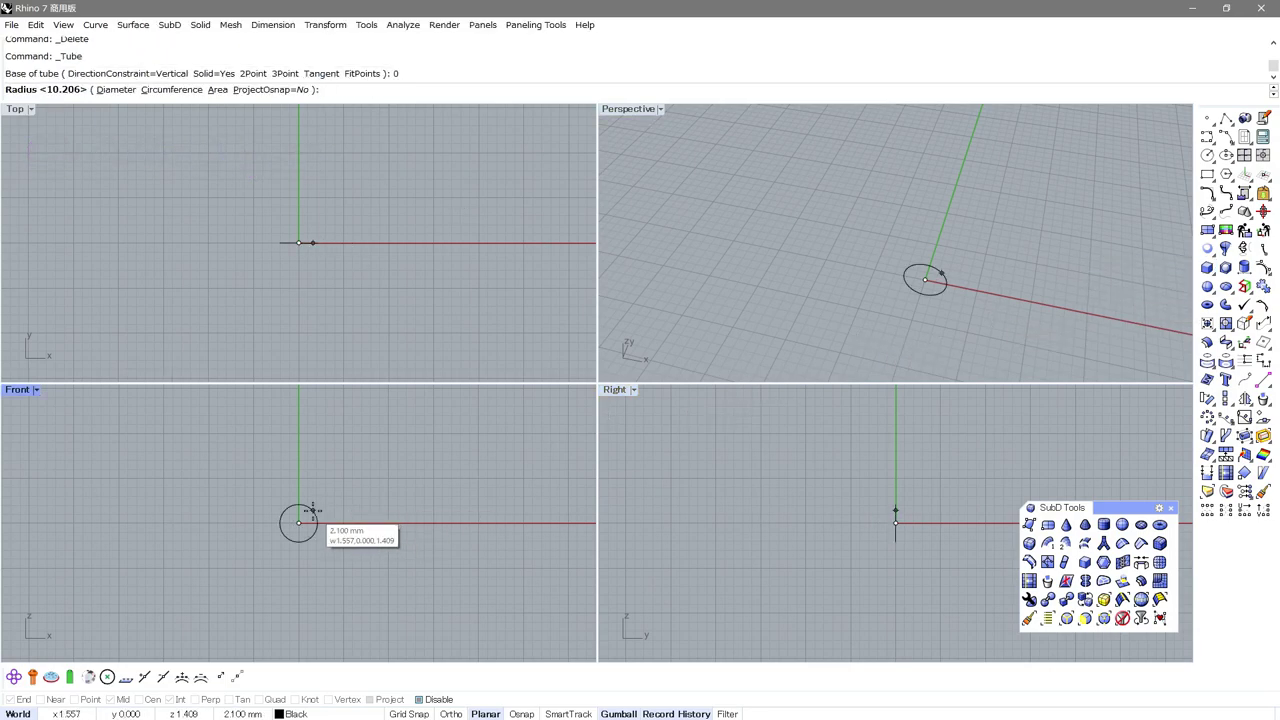
{"action": "left_click", "coordinate": [390, 524]}
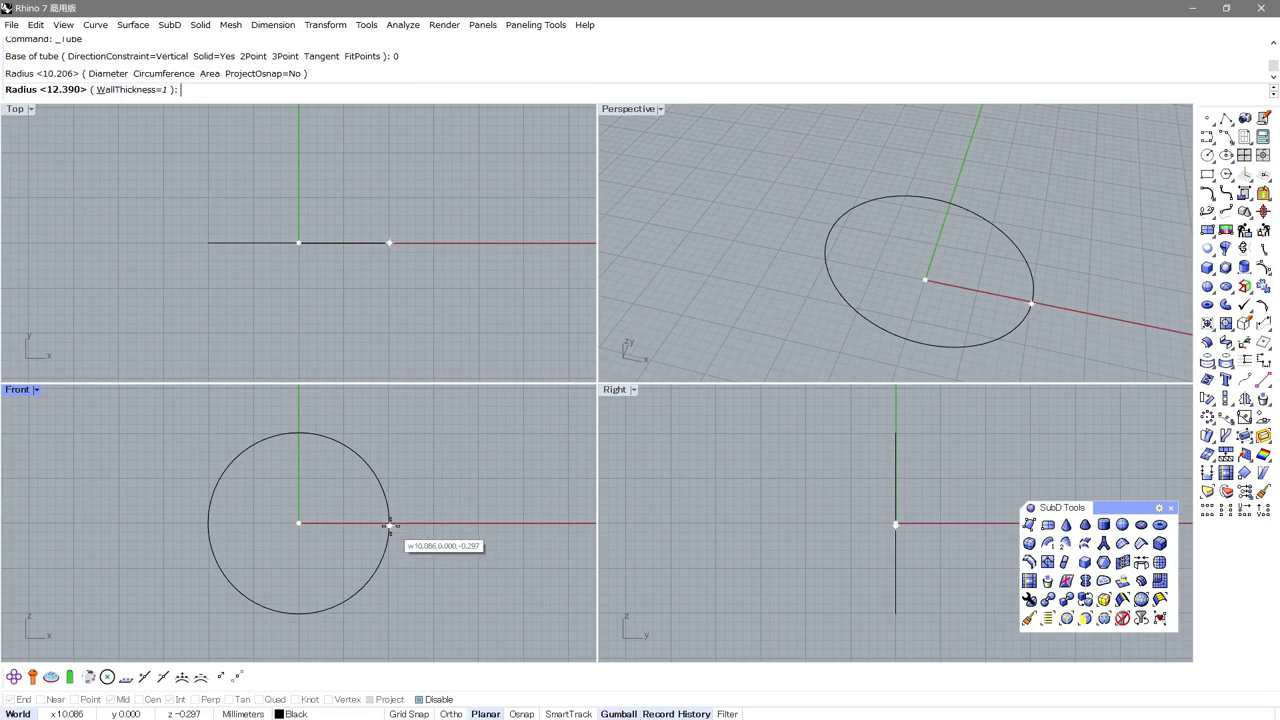
{"action": "left_click", "coordinate": [405, 524]}
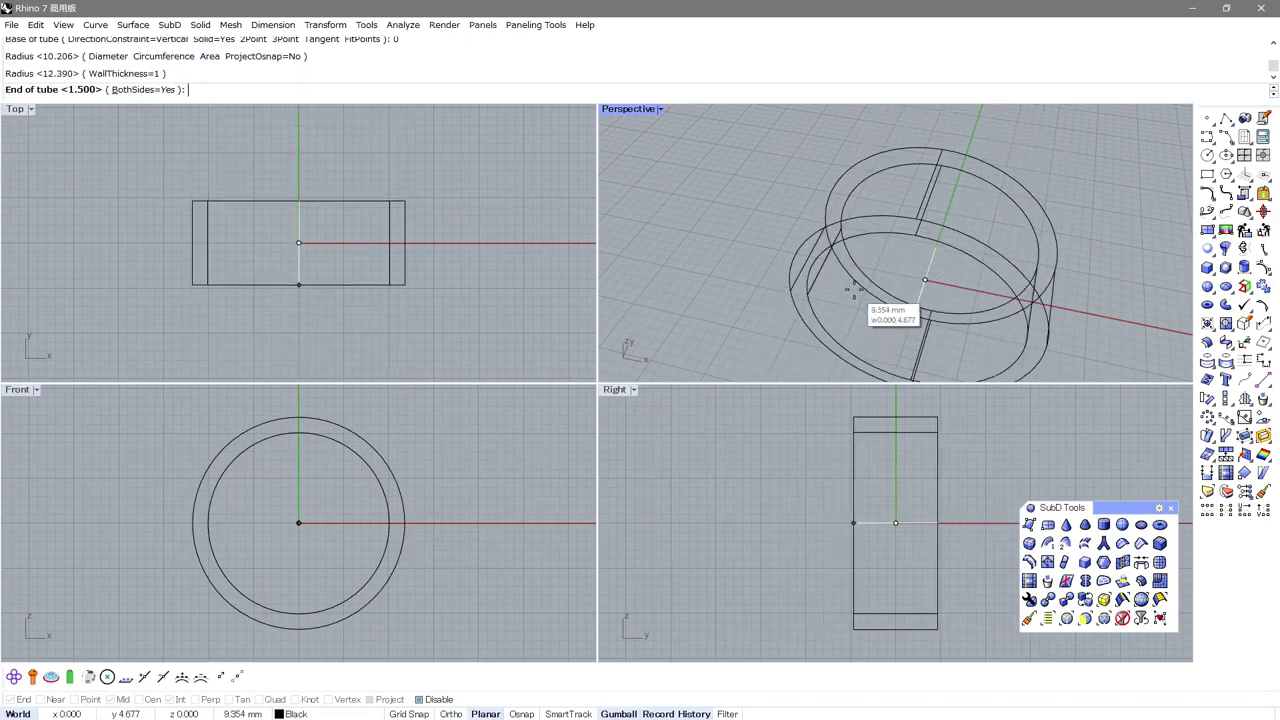
{"action": "left_click", "coordinate": [848, 285]}
{"action": "key", "text": "ctrl+m"}
{"action": "mouse_move", "coordinate": [754, 288]}
{"action": "right_mouse_down"}
{"action": "mouse_move", "coordinate": [648, 337]}
{"action": "mouse_move", "coordinate": [430, 388]}
{"action": "right_mouse_up"}
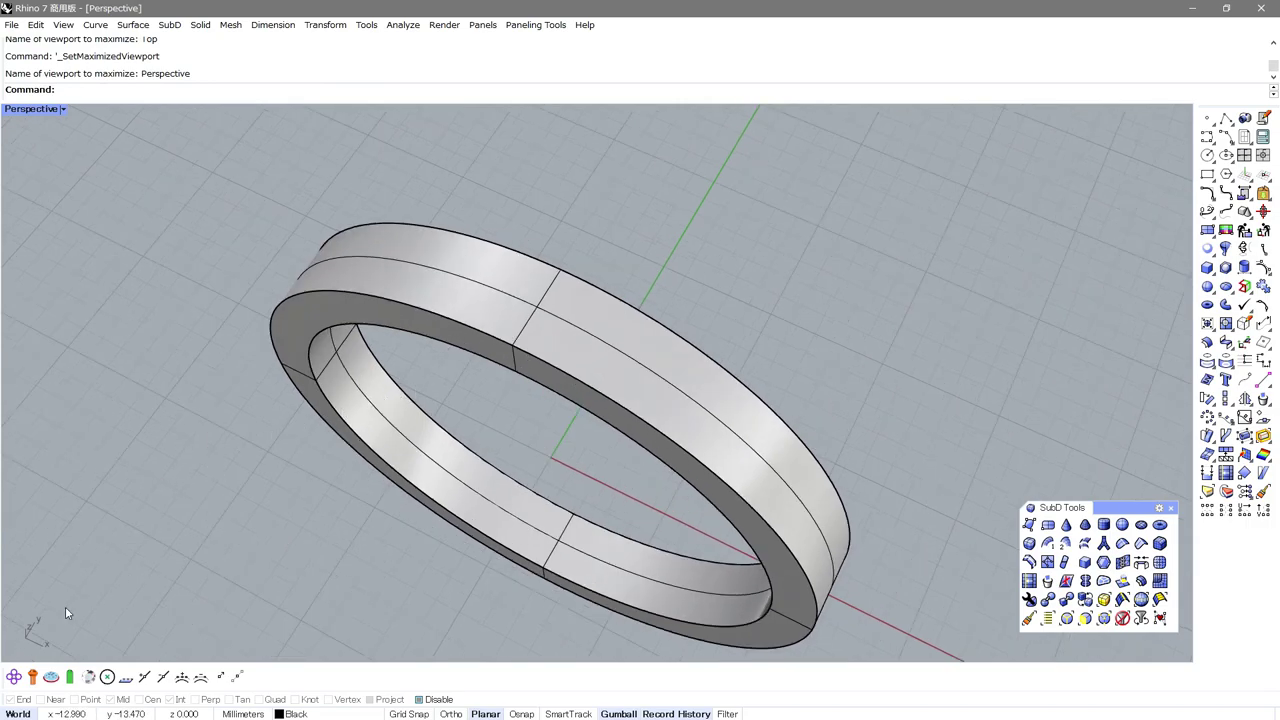
Run CircleOnObject on the ring and place three diameter-1 circles along its top
{"action": "left_click", "coordinate": [14, 676]}
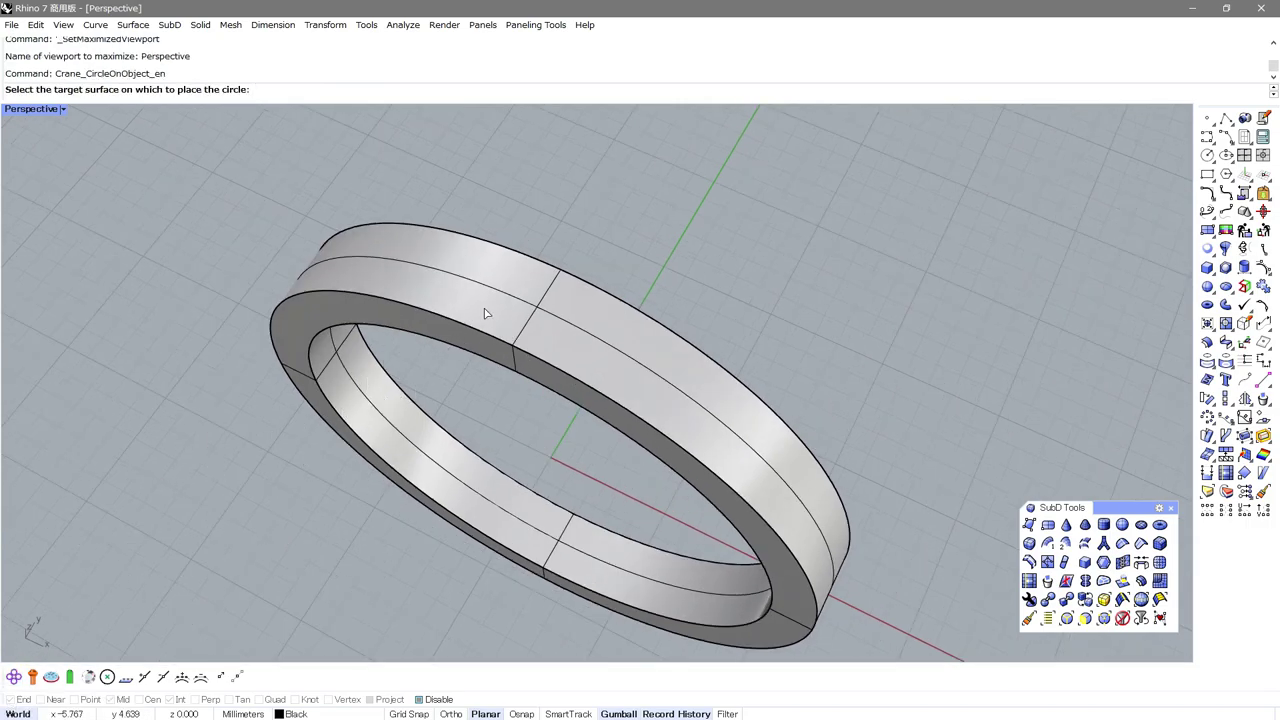
{"action": "scroll", "coordinate": [565, 312], "scroll_direction": "up", "scroll_amount": 2}
{"action": "left_click", "coordinate": [521, 323]}
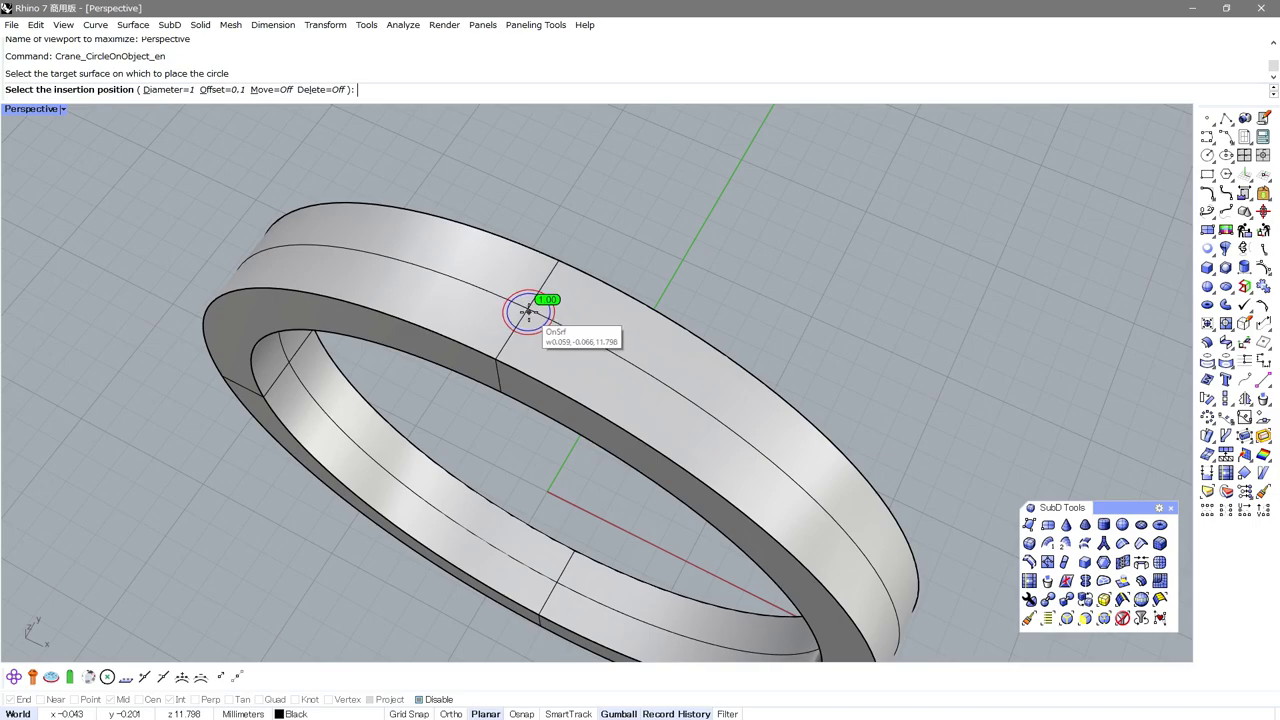
{"action": "left_click", "coordinate": [527, 311]}
{"action": "left_click", "coordinate": [568, 331]}
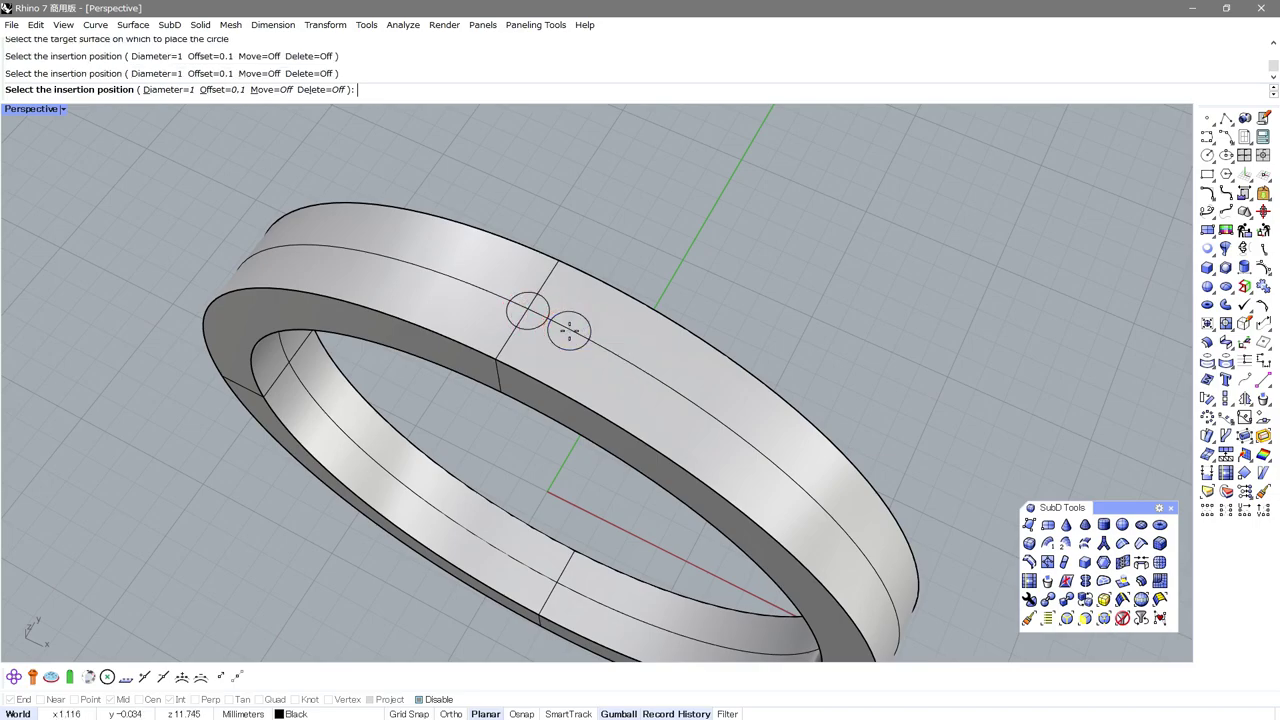
{"action": "left_click", "coordinate": [611, 355]}
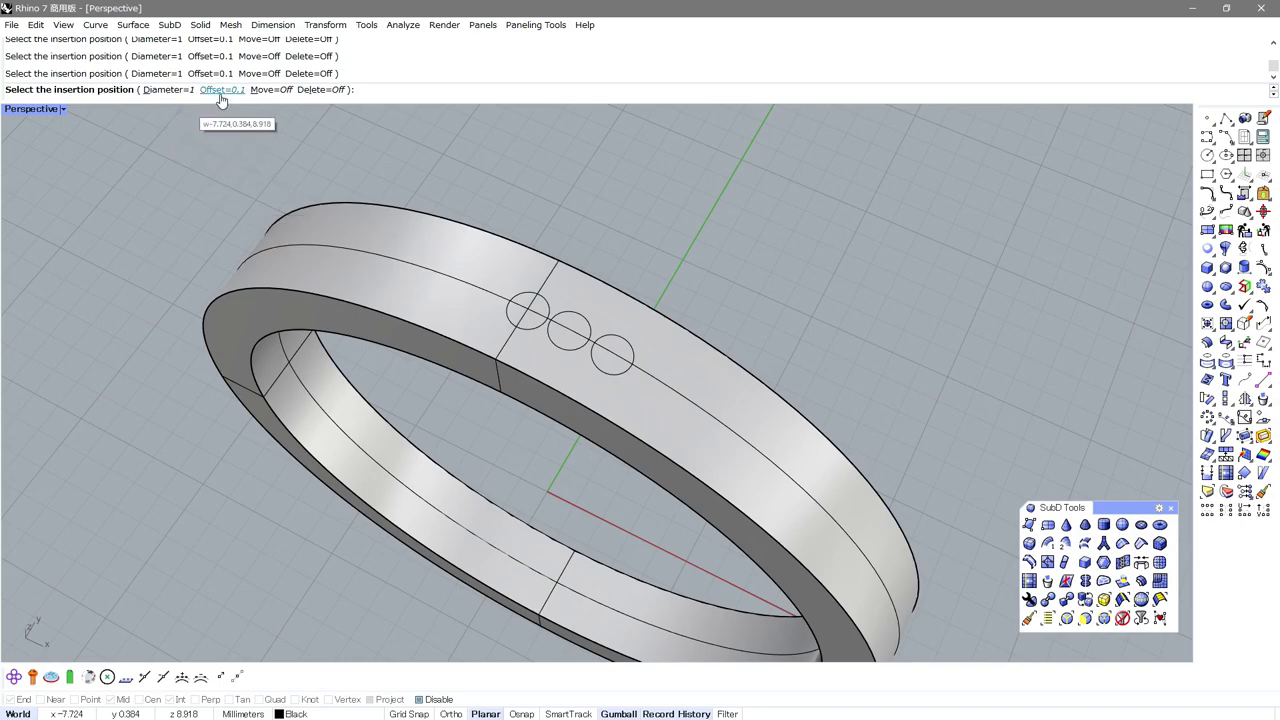
Set the circle diameter to 1.3 and place three larger circles further along the ring
{"action": "left_click", "coordinate": [182, 92]}
{"action": "type", "text": "1.3"}
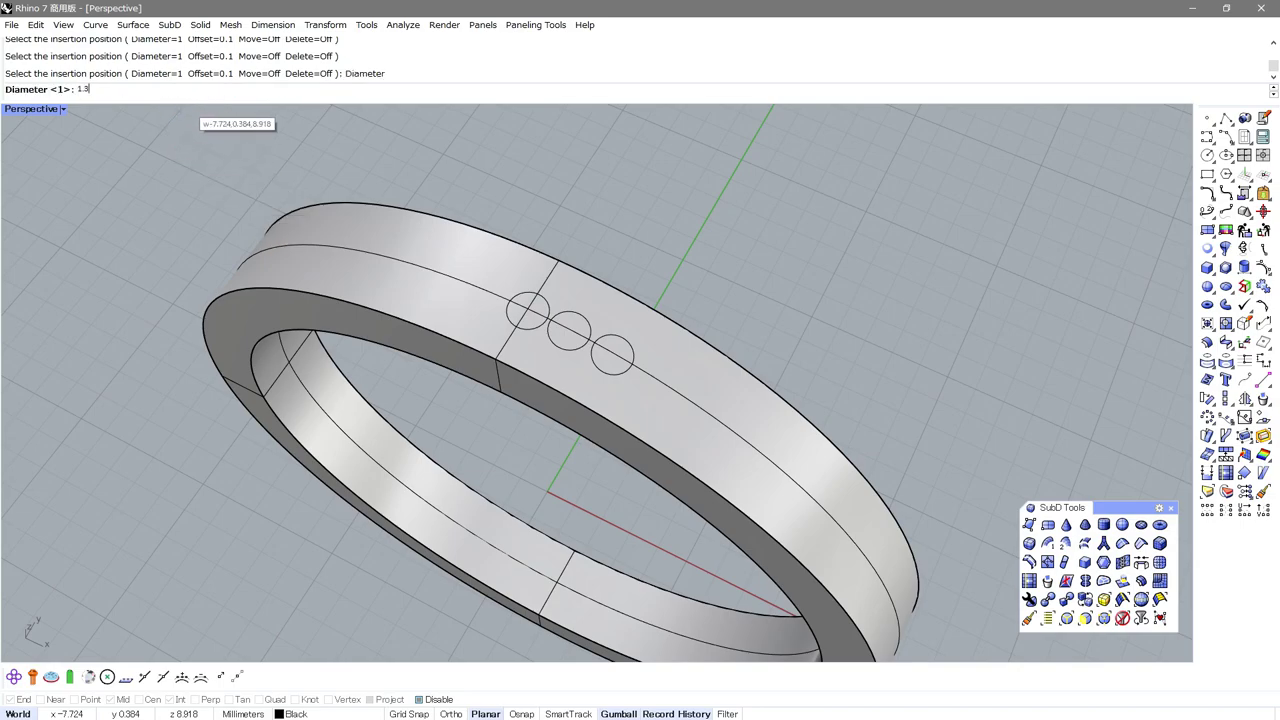
{"action": "key", "text": "Return"}
{"action": "scroll", "coordinate": [614, 349], "scroll_direction": "up", "scroll_amount": 2}
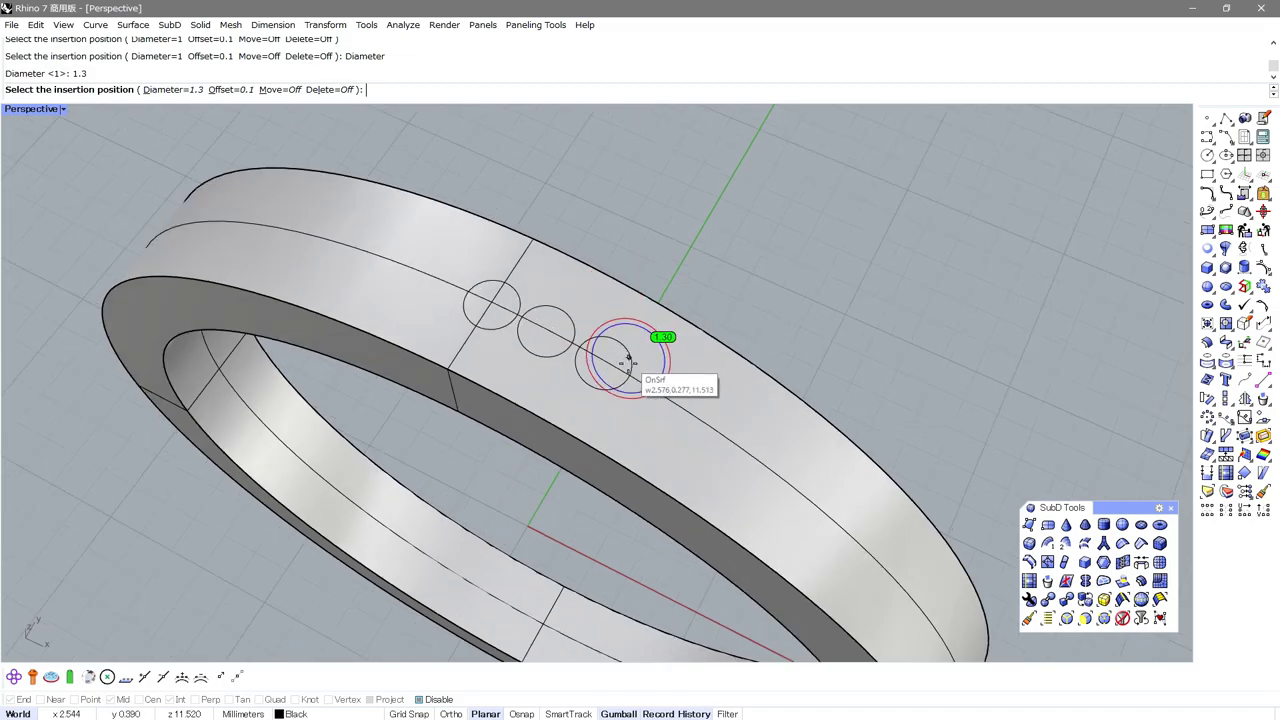
{"action": "scroll", "coordinate": [637, 403], "scroll_direction": "up", "scroll_amount": 2}
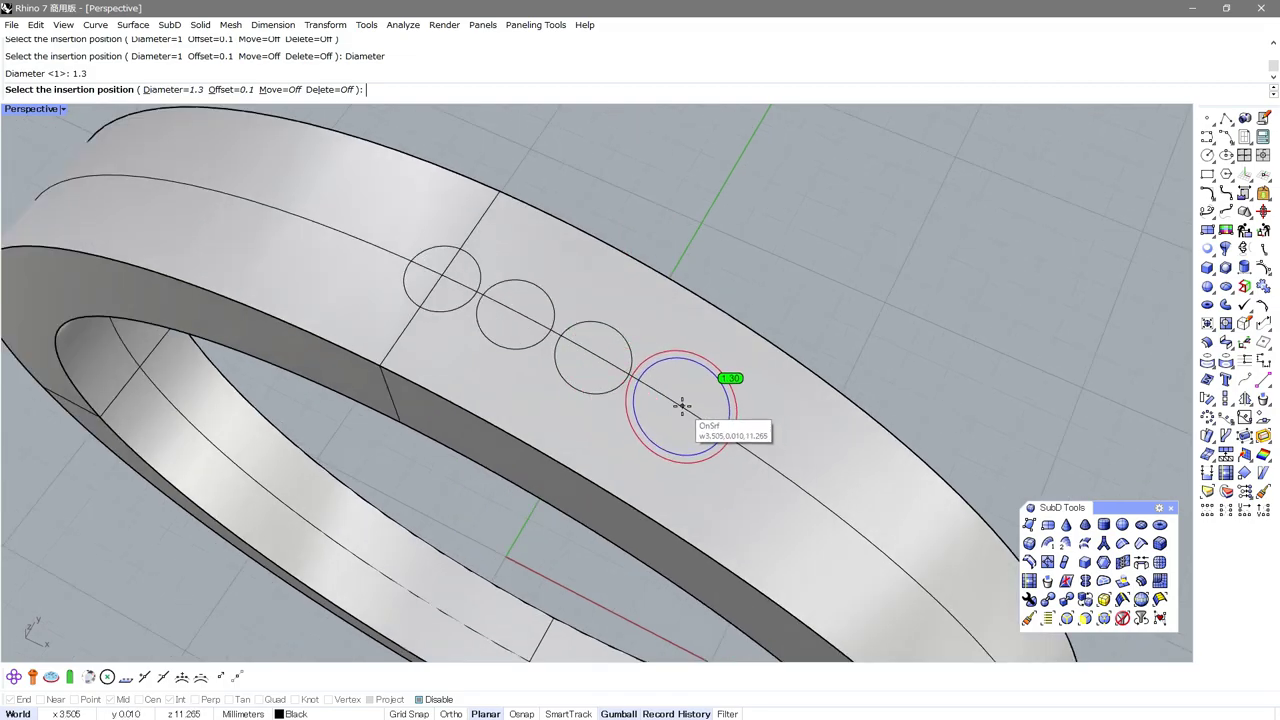
{"action": "left_click", "coordinate": [679, 404]}
{"action": "left_click", "coordinate": [768, 470]}
{"action": "right_click_drag", "start_coordinate": [836, 511], "coordinate": [603, 370], "text": "shift"}
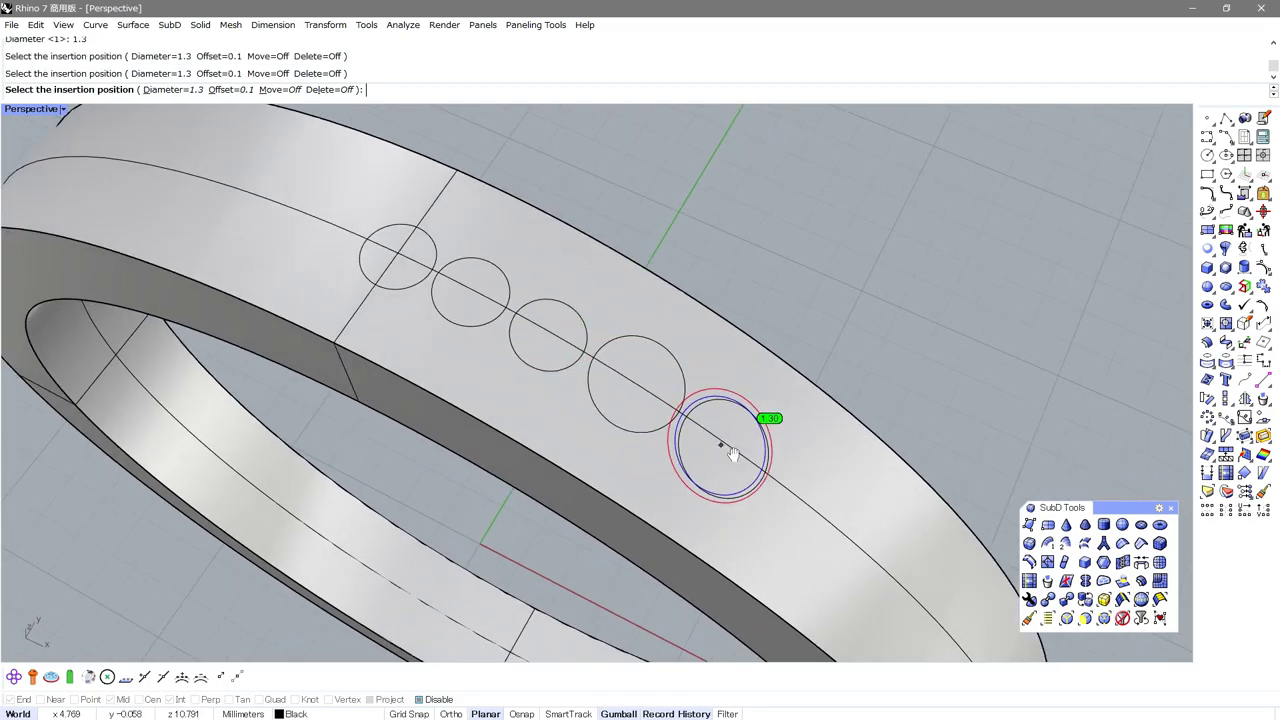
{"action": "left_click", "coordinate": [617, 381]}
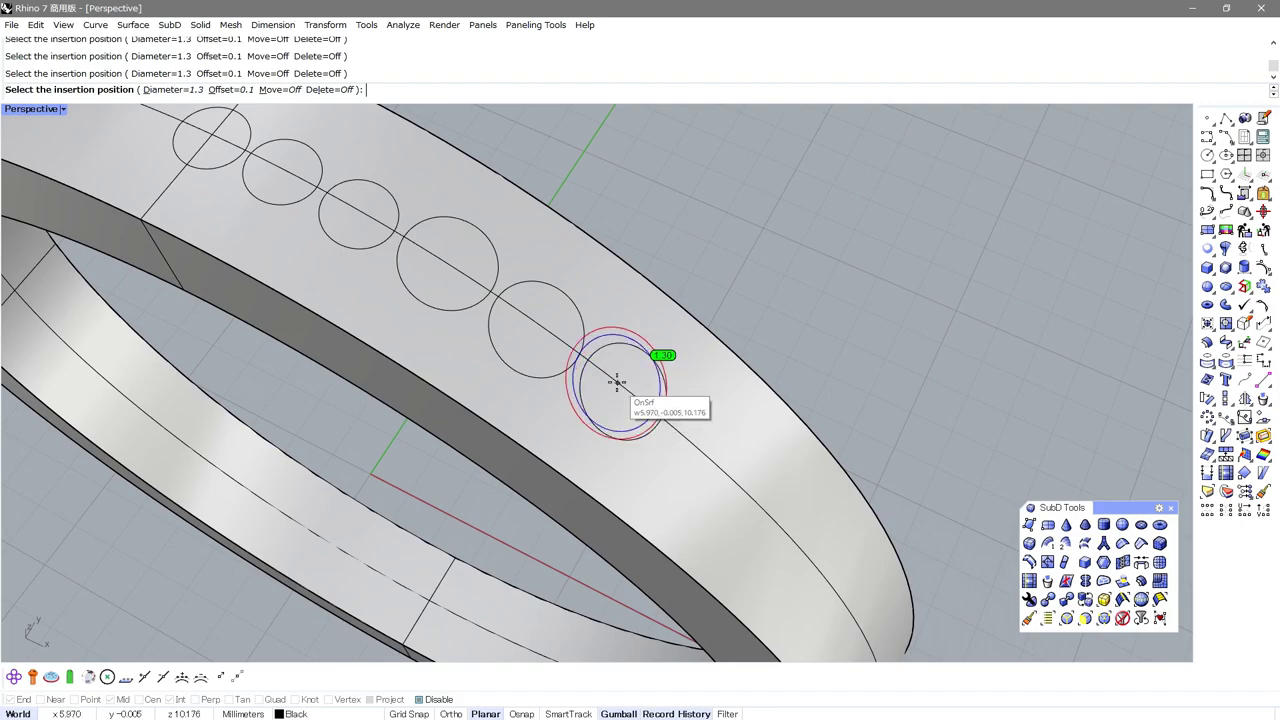
{"action": "left_click", "coordinate": [288, 101]}
{"action": "scroll", "coordinate": [532, 327], "scroll_direction": "down", "scroll_amount": 2}
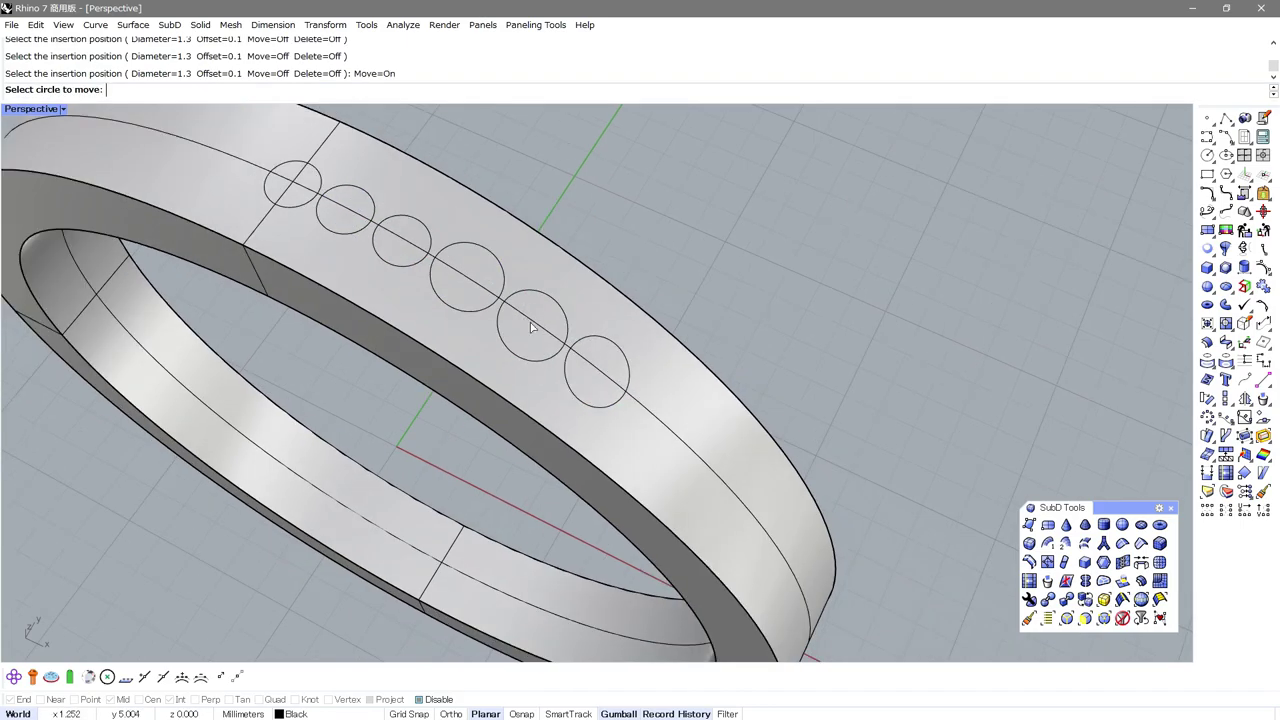
Move the three 1.3 circles further along the ring's top face
{"action": "left_click", "coordinate": [567, 376]}
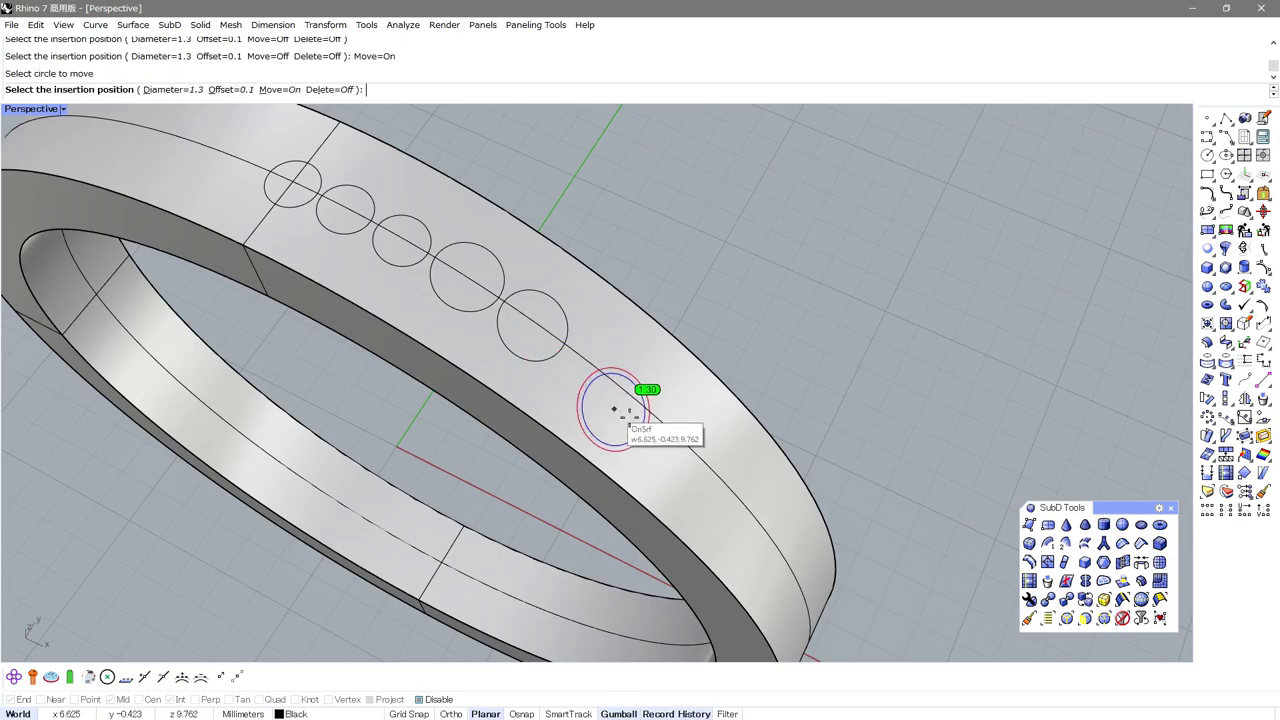
{"action": "left_click", "coordinate": [677, 437]}
{"action": "left_click", "coordinate": [556, 356]}
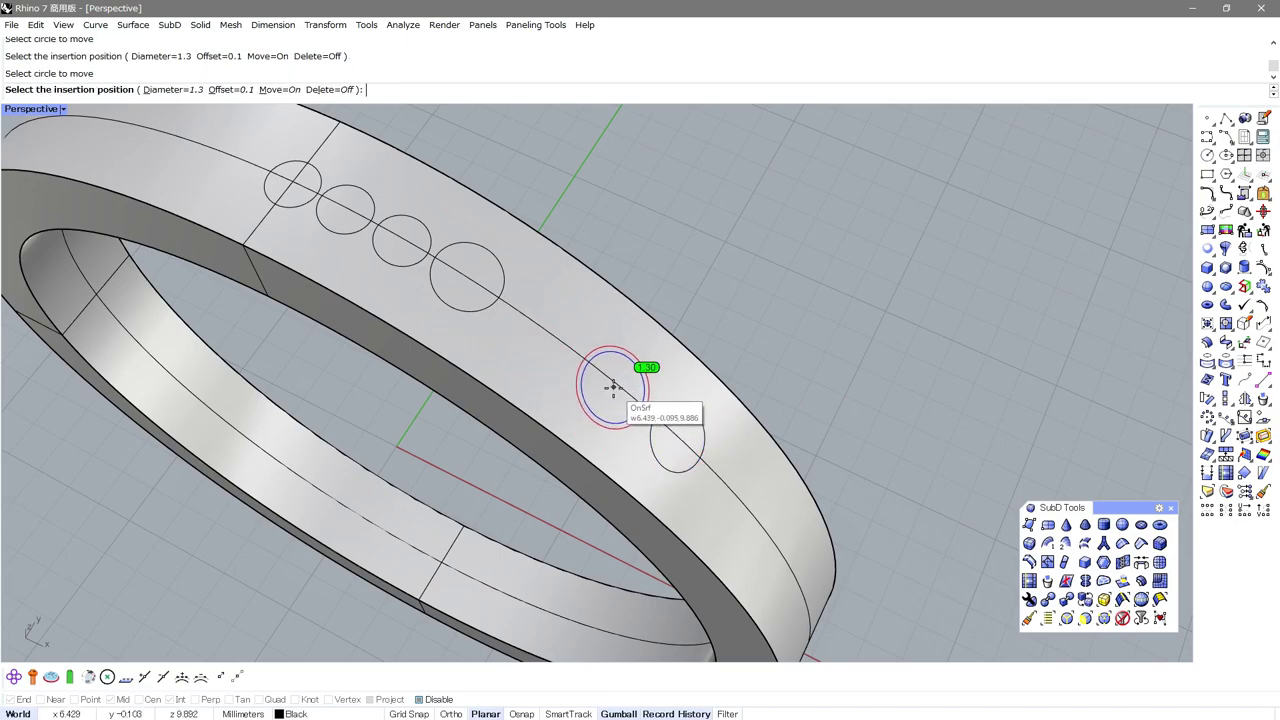
{"action": "left_click", "coordinate": [617, 390]}
{"action": "left_click", "coordinate": [479, 314]}
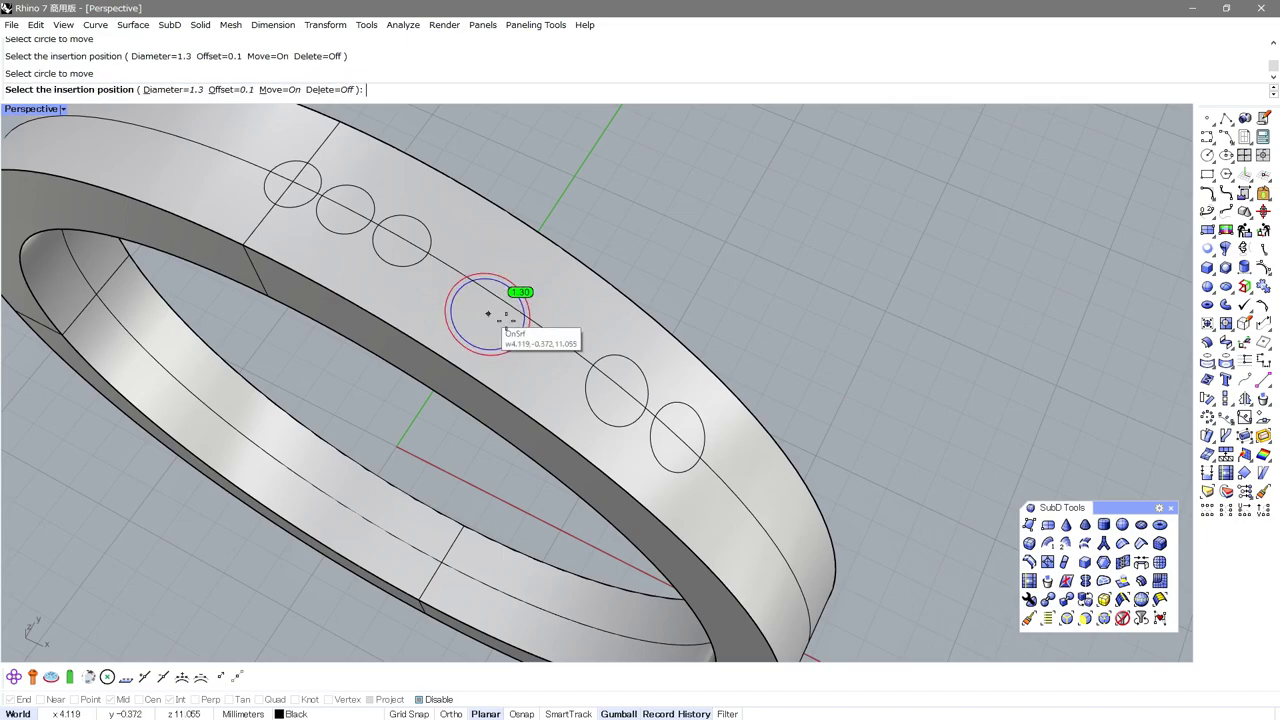
{"action": "left_click", "coordinate": [558, 343]}
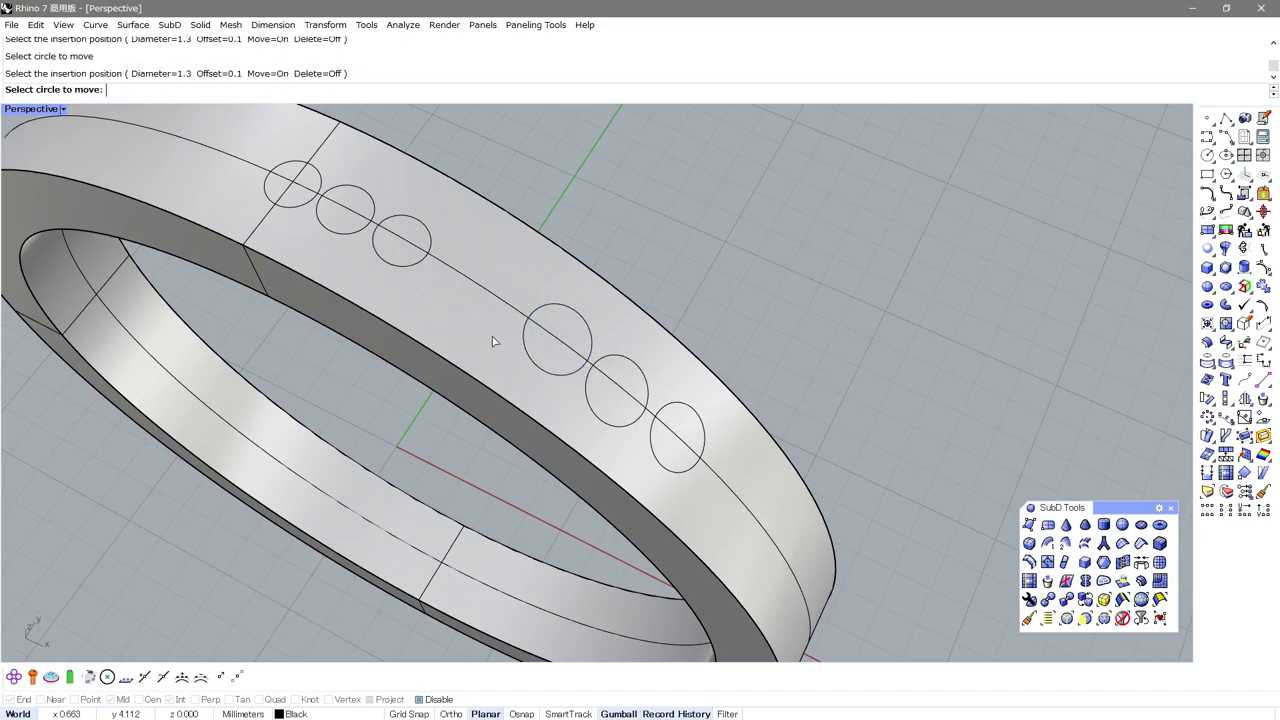
{"action": "left_click", "coordinate": [526, 336]}
{"action": "scroll", "coordinate": [560, 210], "scroll_direction": "down", "scroll_amount": 3}
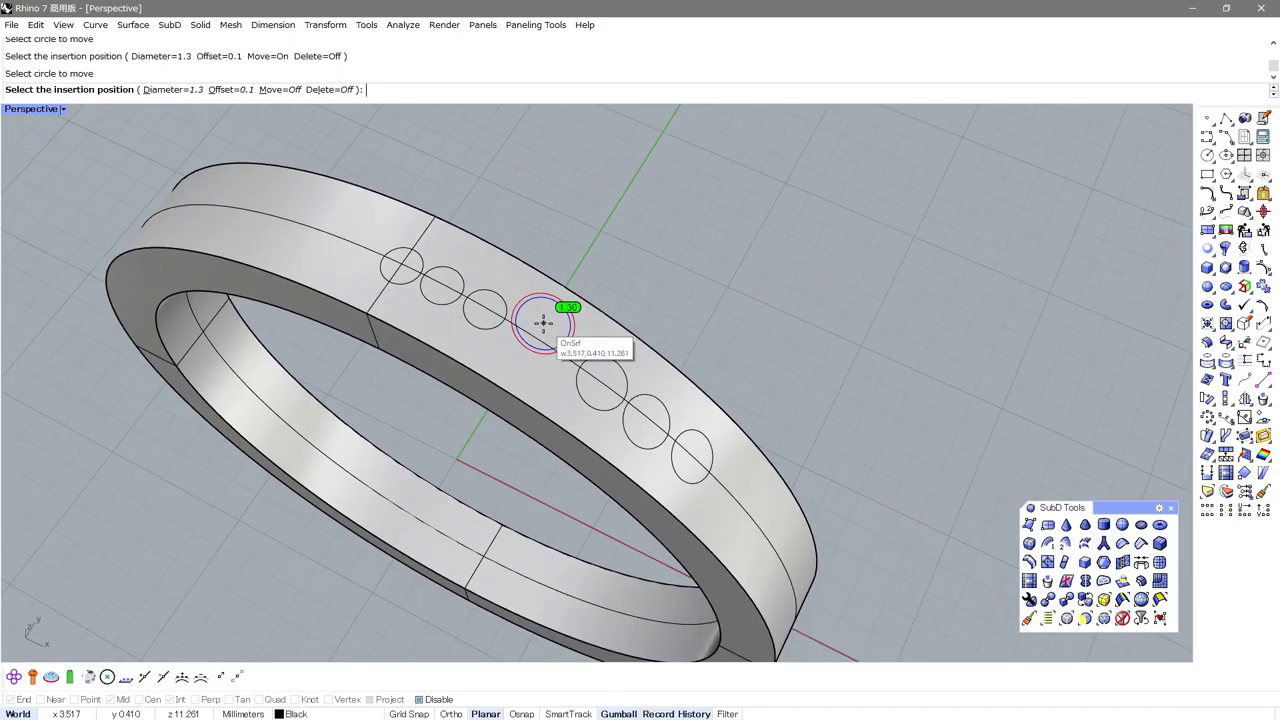
Delete the small circles, finish the command and select everything in the scene
{"action": "left_click", "coordinate": [330, 89]}
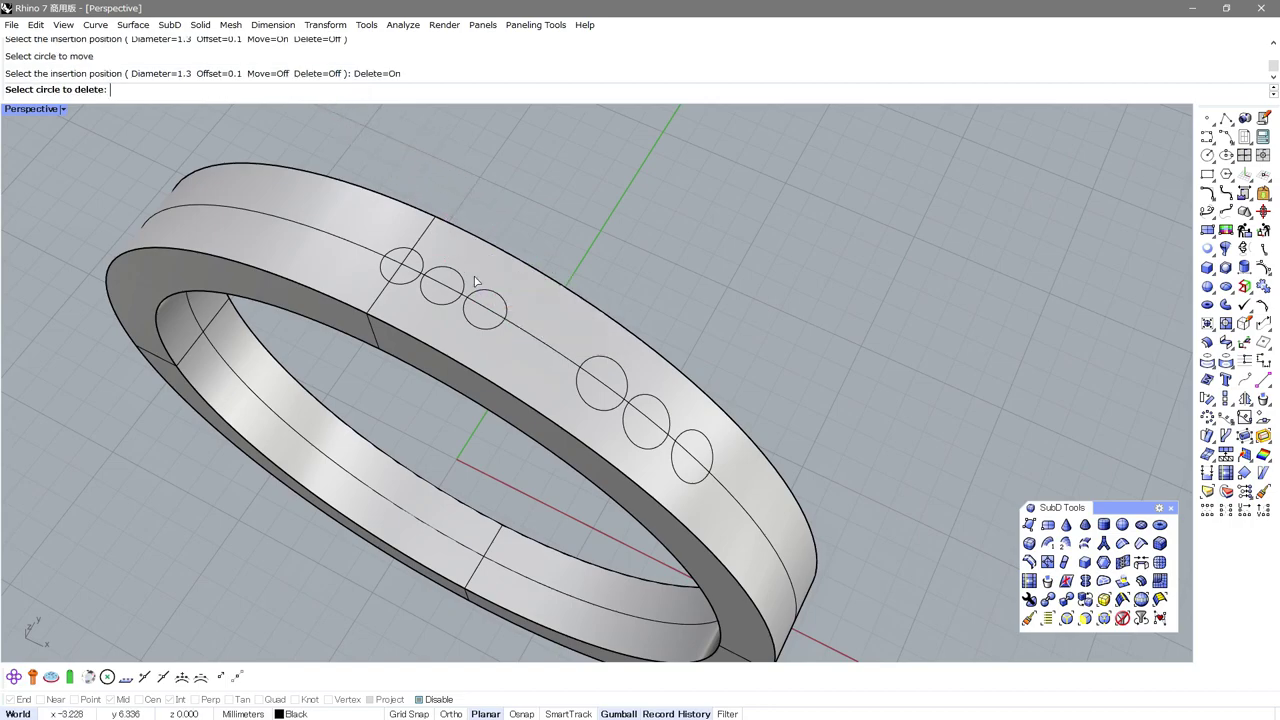
{"action": "left_click", "coordinate": [484, 327]}
{"action": "left_click", "coordinate": [435, 305]}
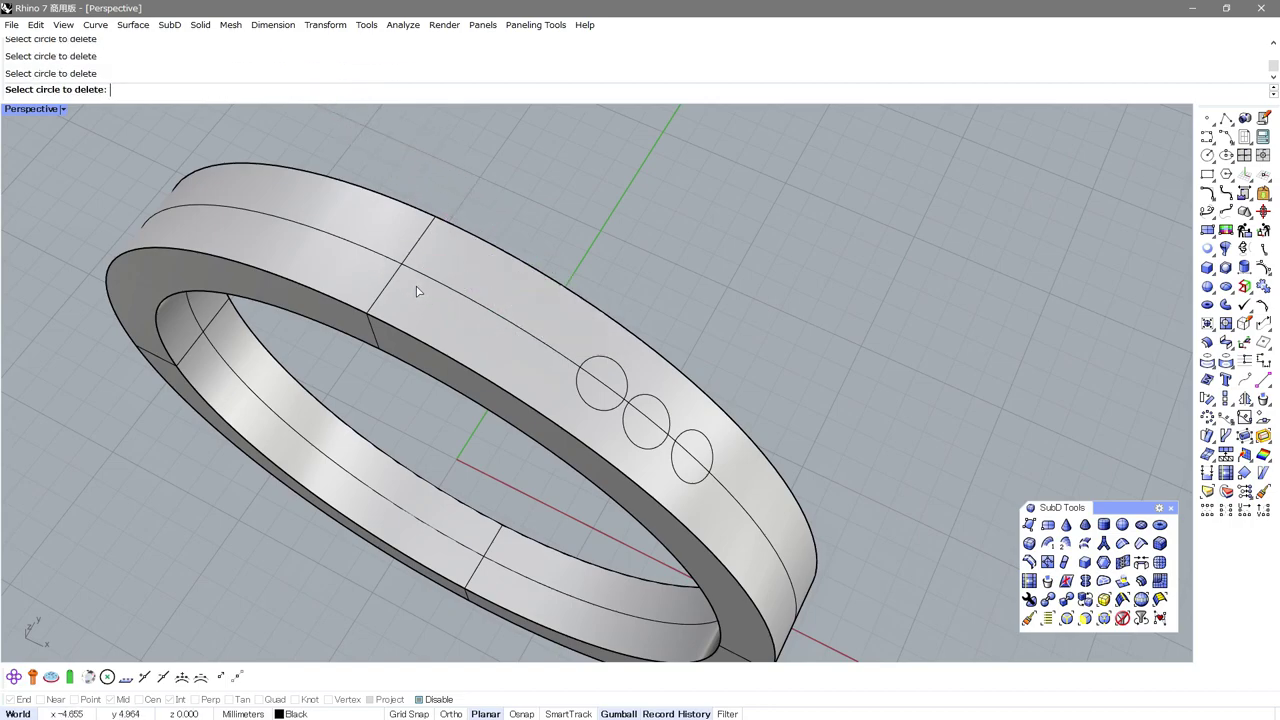
{"action": "key", "text": "Return"}
{"action": "scroll", "coordinate": [570, 395], "scroll_direction": "down", "scroll_amount": 2}
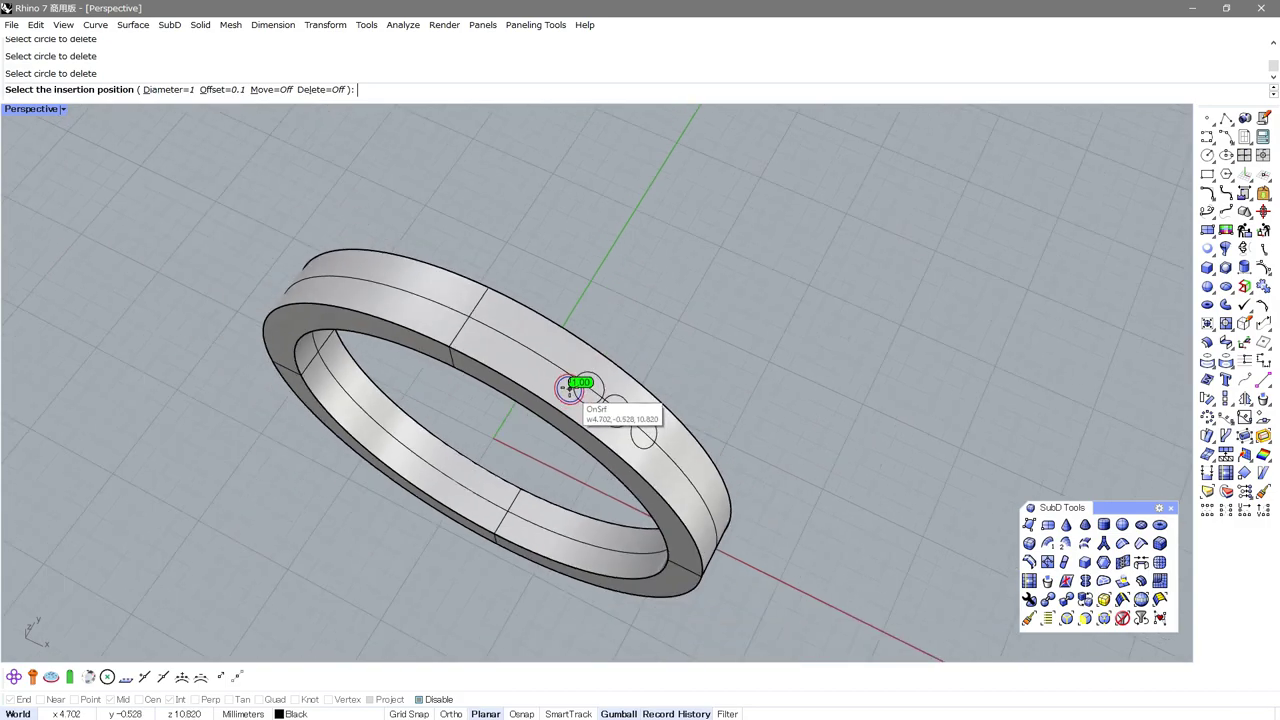
{"action": "key", "text": "Return"}
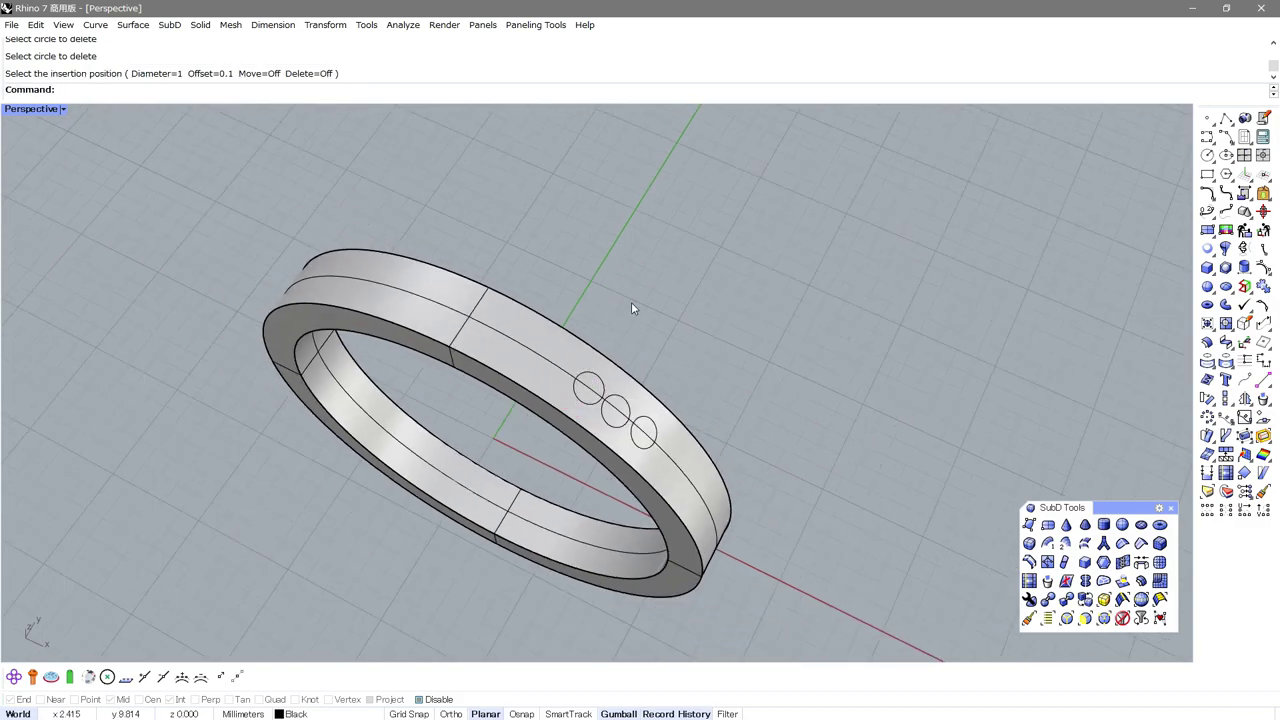
{"action": "key", "text": "ctrl+a"}
Delete the ring and circles and create a torus at the origin, second radius about 2.24
{"action": "key", "text": "Delete"}
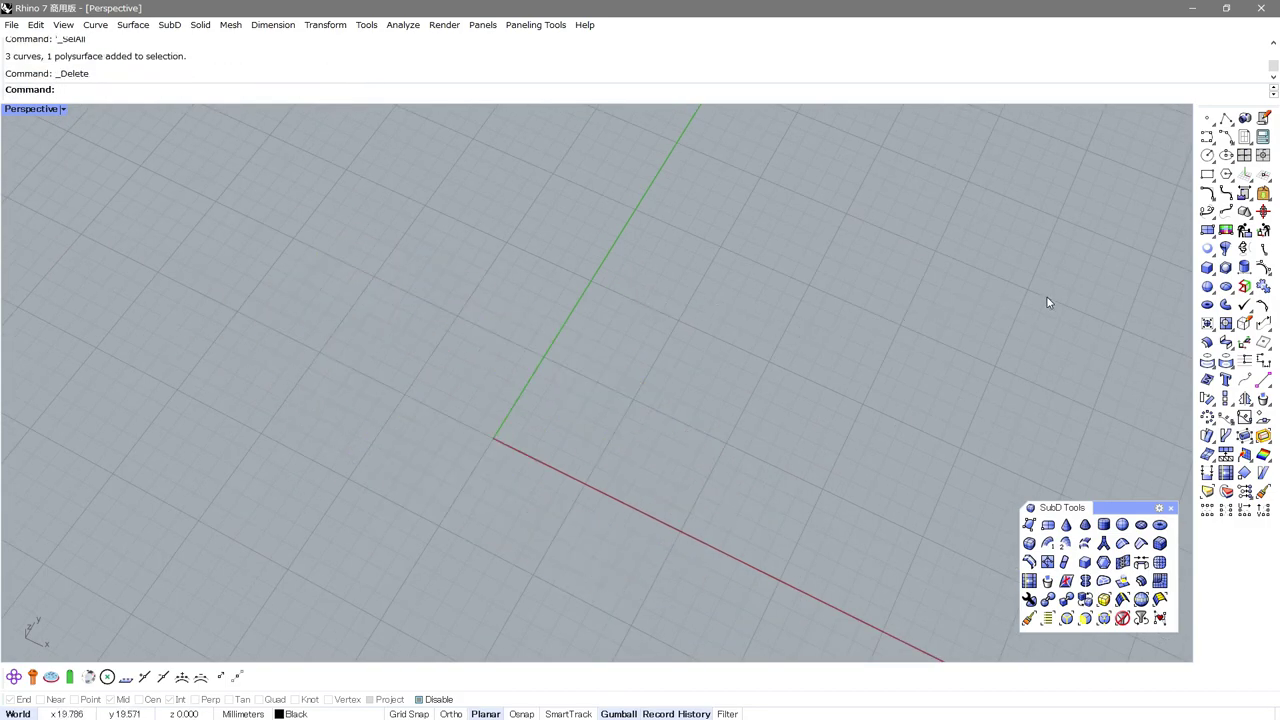
{"action": "key", "text": "ctrl+F5"}
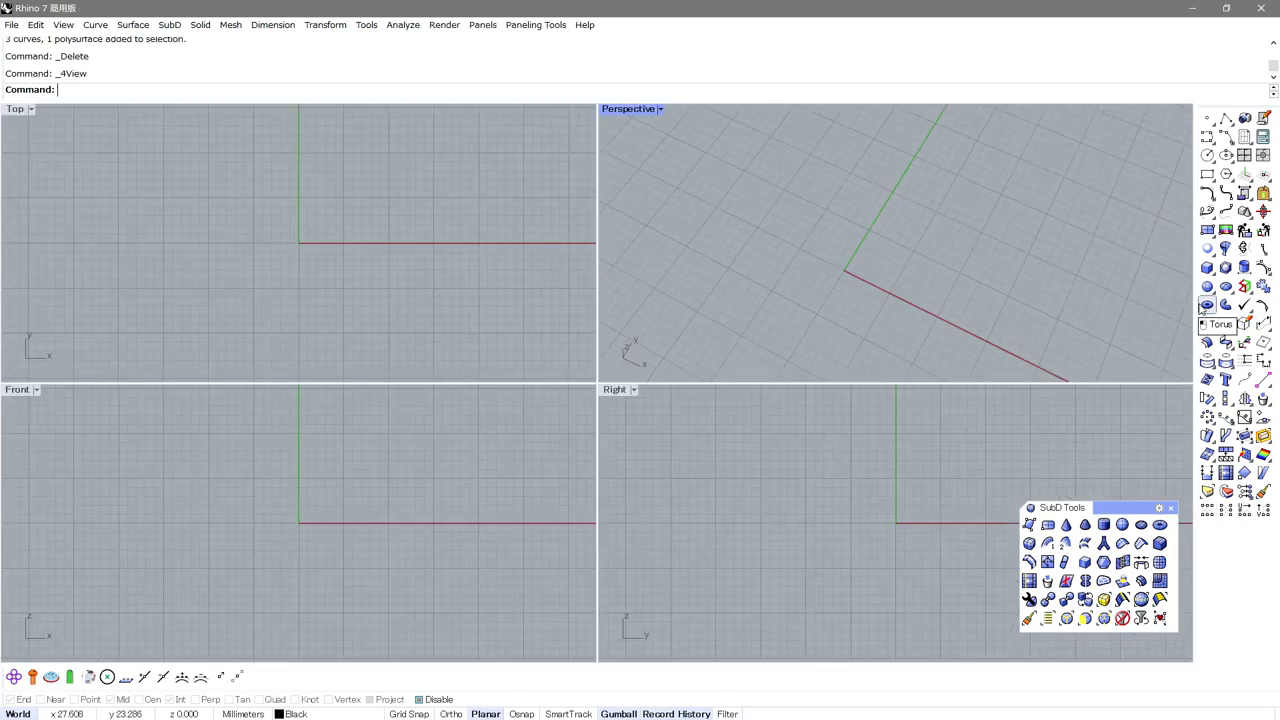
{"action": "left_click", "coordinate": [1206, 306]}
{"action": "type", "text": "0"}
{"action": "key", "text": "Return"}
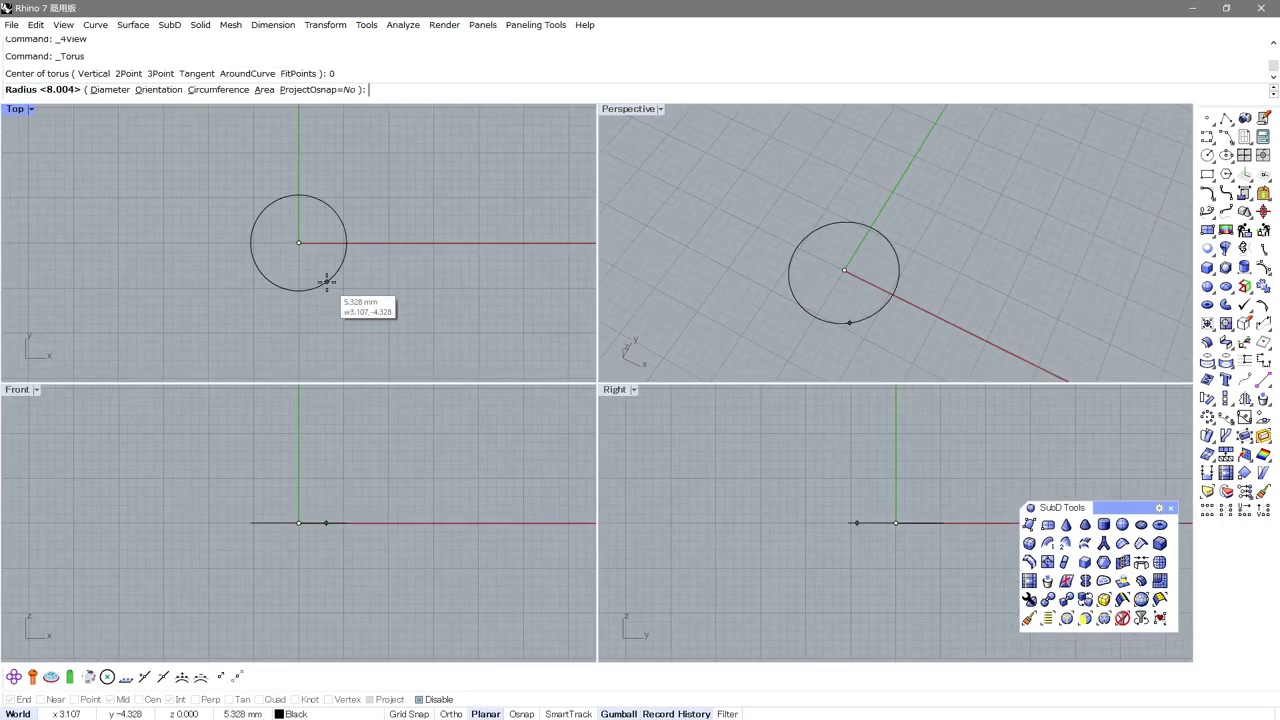
{"action": "left_click", "coordinate": [391, 257]}
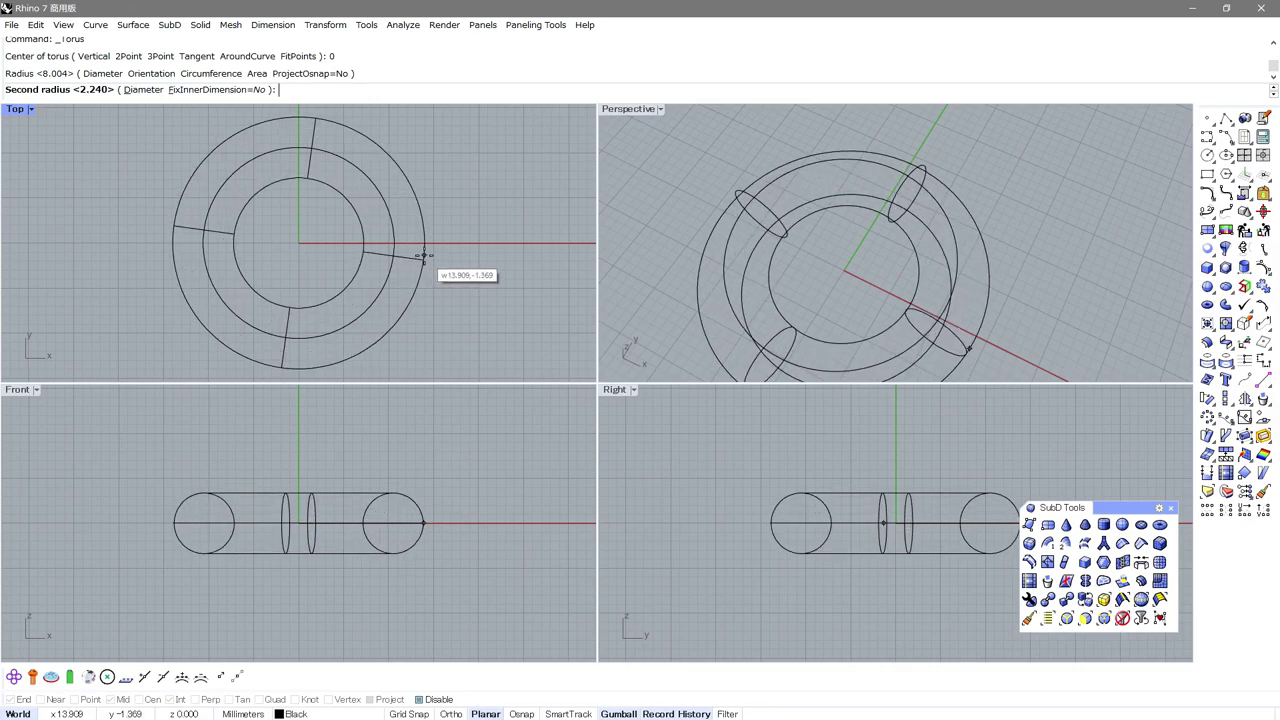
{"action": "left_click", "coordinate": [424, 254]}
Maximize the Perspective view and orbit slightly around the torus
{"action": "key", "text": "ctrl+F1"}
{"action": "key", "text": "ctrl+F4"}
{"action": "mouse_move", "coordinate": [439, 289]}
{"action": "right_mouse_down"}
{"action": "mouse_move", "coordinate": [489, 354]}
{"action": "mouse_move", "coordinate": [505, 311]}
{"action": "mouse_move", "coordinate": [490, 303]}
{"action": "right_mouse_up"}
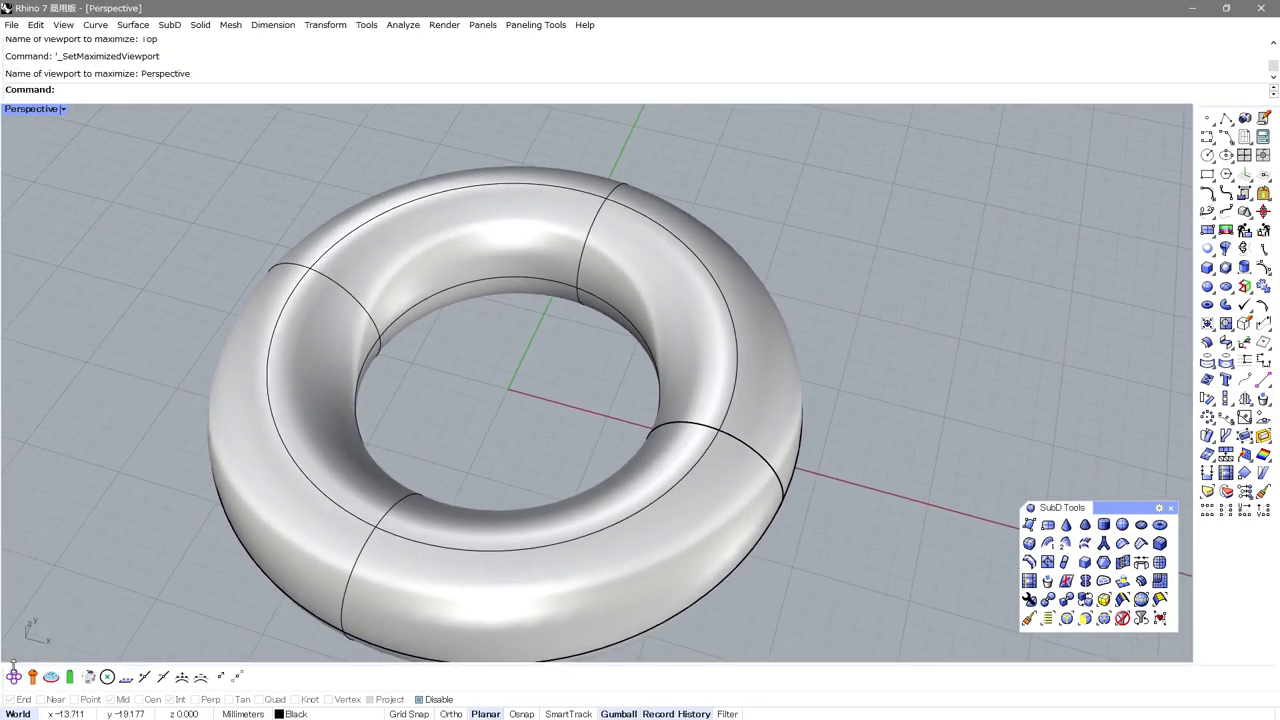
Run CircleOnObject on the torus and place eight diameter-1 circles on its front
{"action": "left_click", "coordinate": [13, 677]}
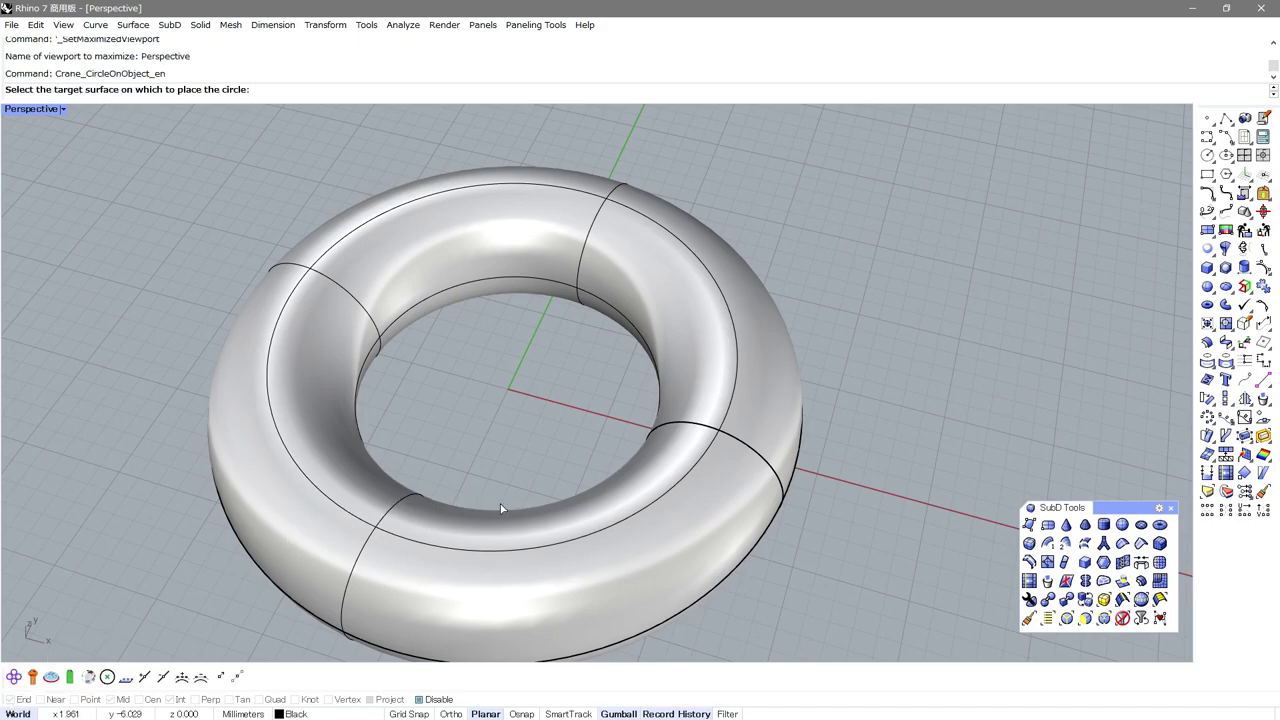
{"action": "right_click_drag", "start_coordinate": [502, 509], "coordinate": [424, 493]}
{"action": "left_click", "coordinate": [423, 498]}
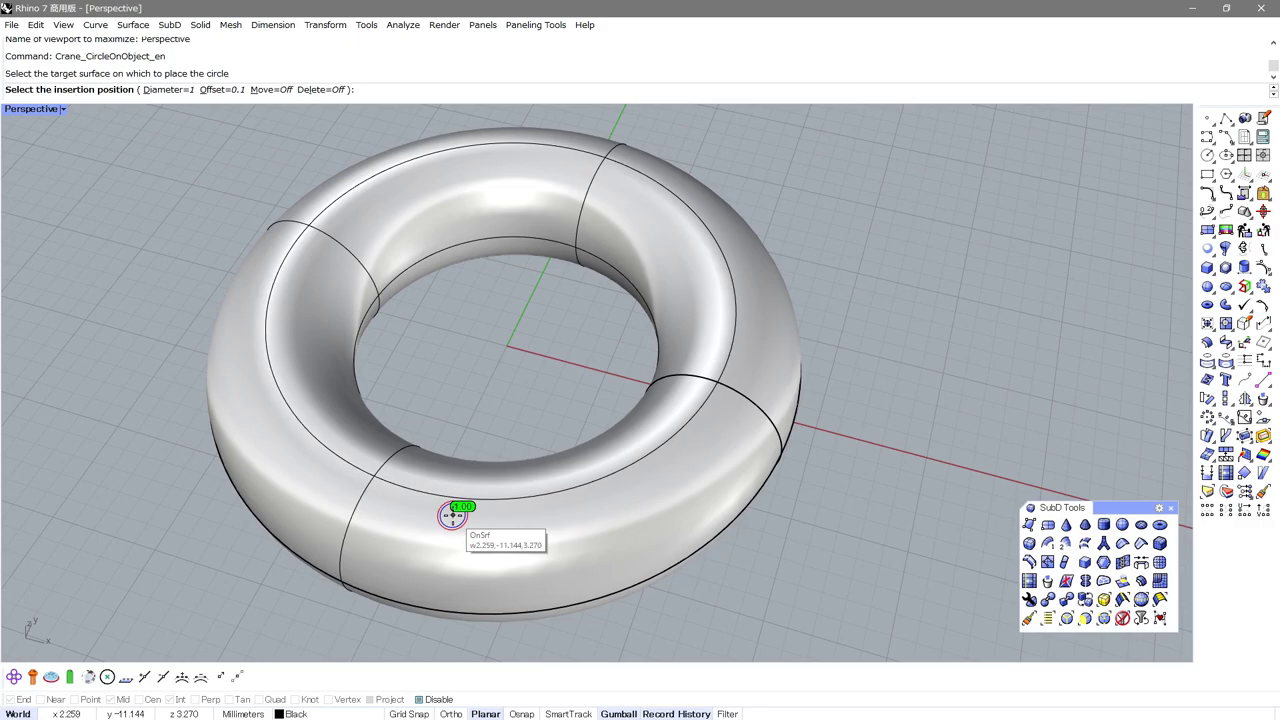
{"action": "left_click", "coordinate": [452, 514]}
{"action": "left_click", "coordinate": [485, 514]}
{"action": "left_click", "coordinate": [519, 510]}
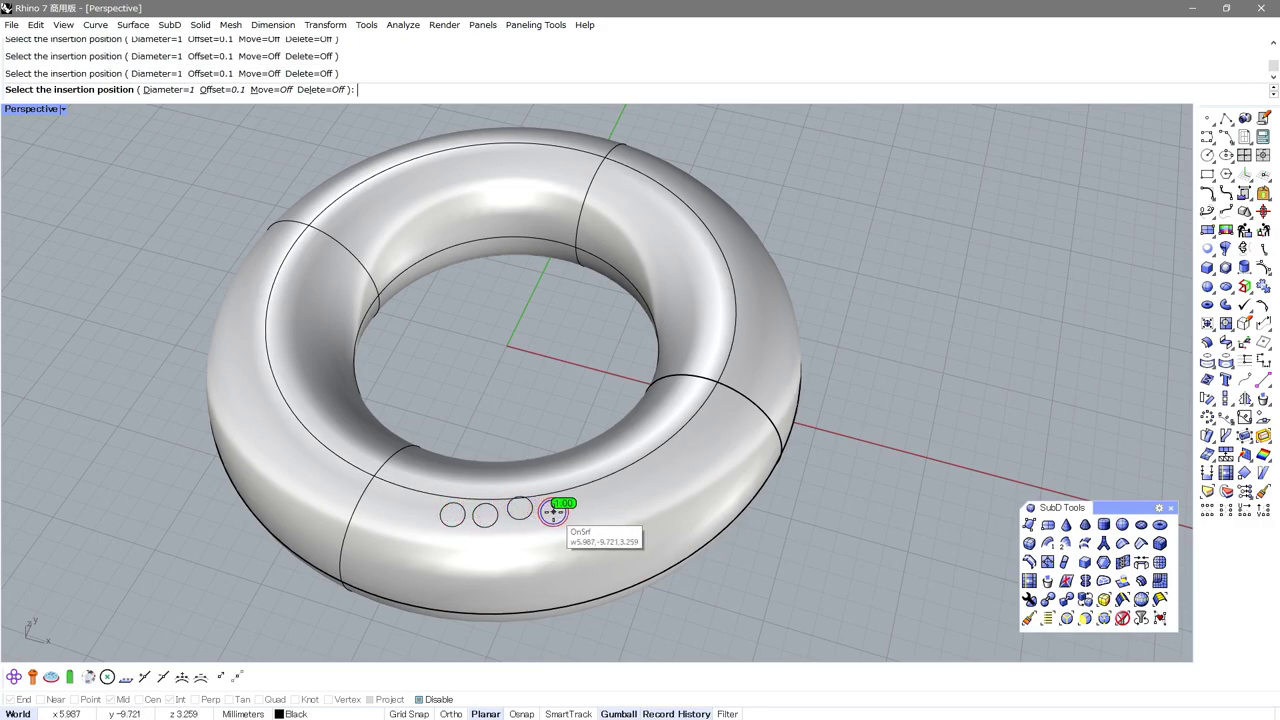
{"action": "left_click", "coordinate": [553, 512]}
{"action": "left_click", "coordinate": [537, 539]}
{"action": "left_click", "coordinate": [503, 551]}
{"action": "left_click", "coordinate": [457, 549]}
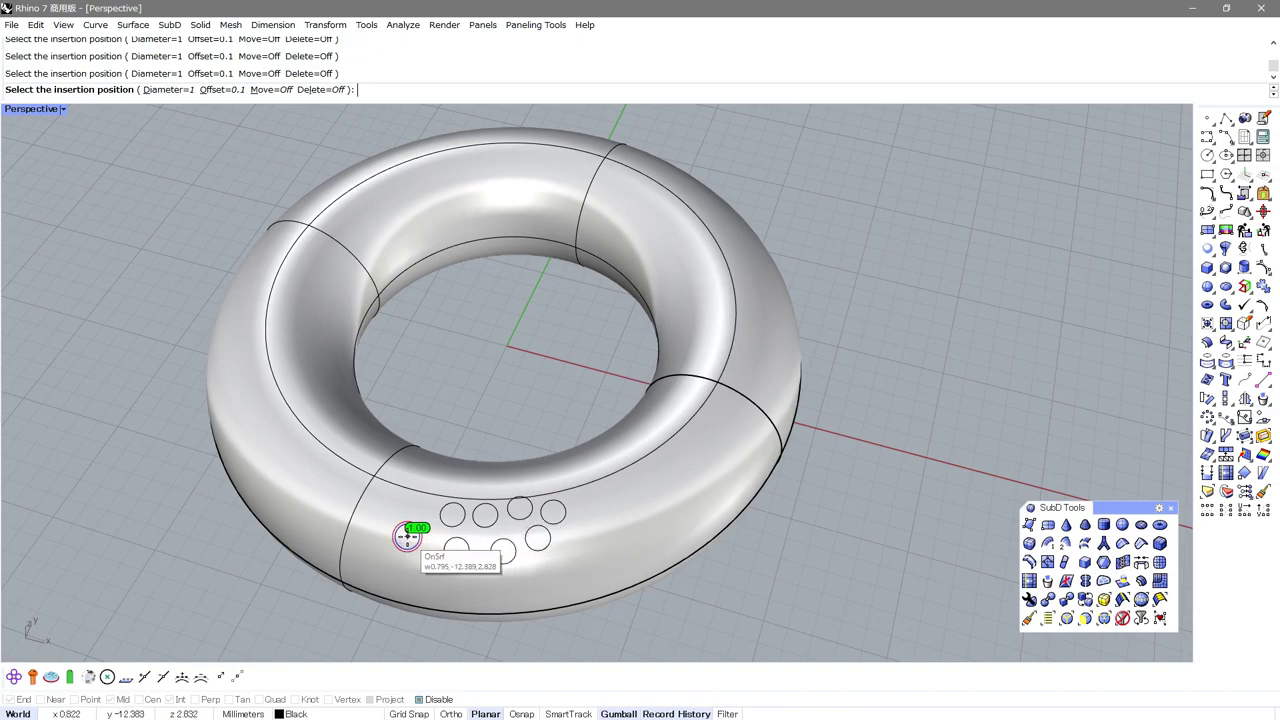
{"action": "left_click", "coordinate": [407, 537]}
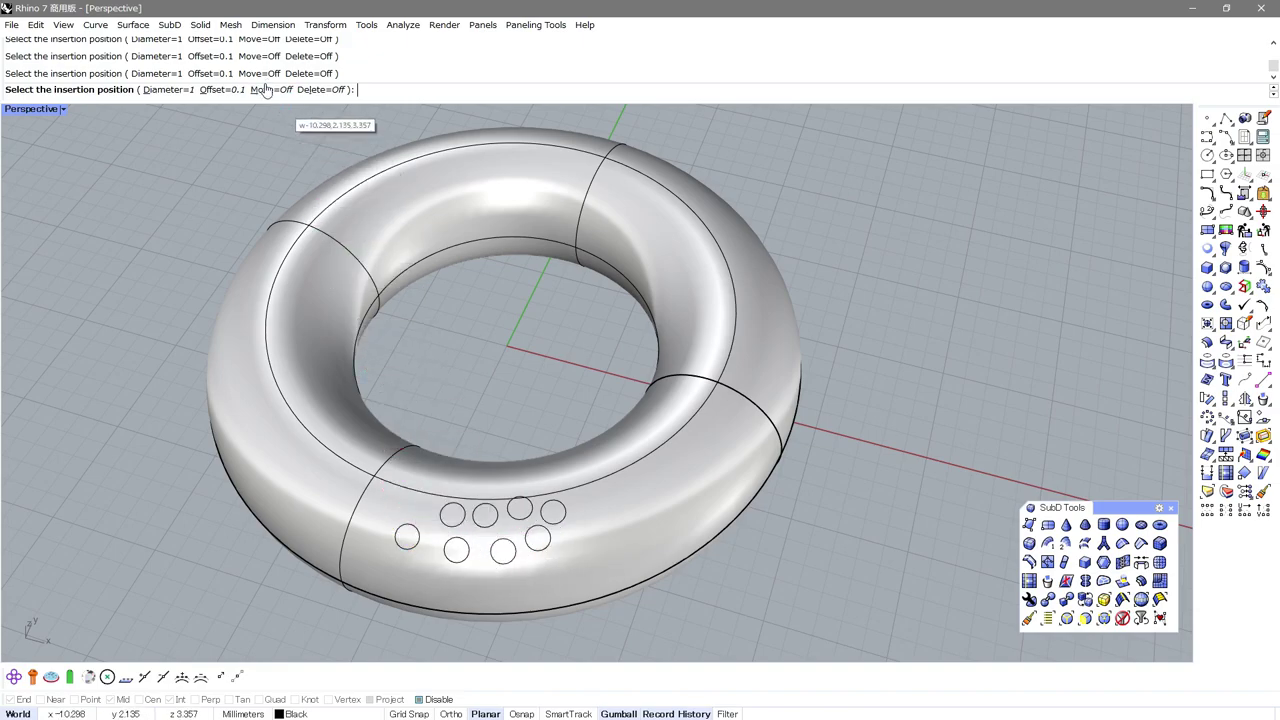
Reposition the left, top-row and lower circles closer together in the group
{"action": "left_click", "coordinate": [270, 89]}
{"action": "scroll", "coordinate": [525, 515], "scroll_direction": "up", "scroll_amount": 3}
{"action": "key", "text": "Up"}
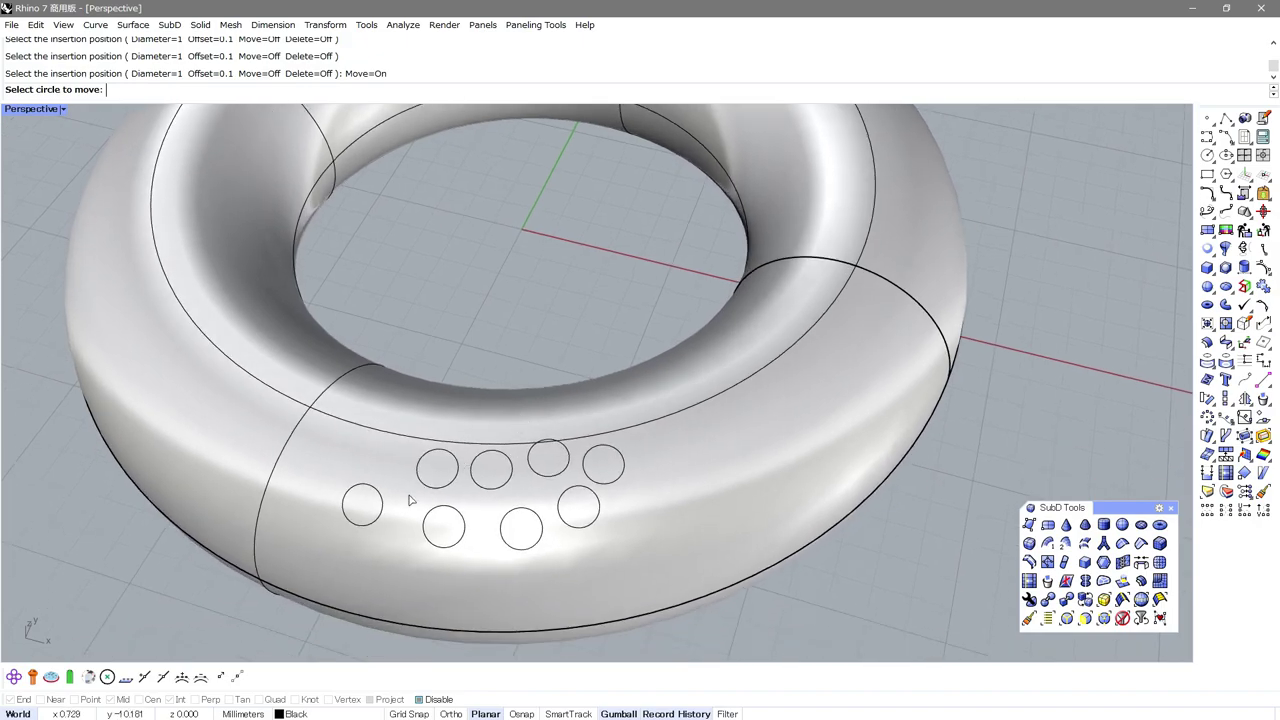
{"action": "left_click", "coordinate": [385, 508]}
{"action": "left_click", "coordinate": [402, 508]}
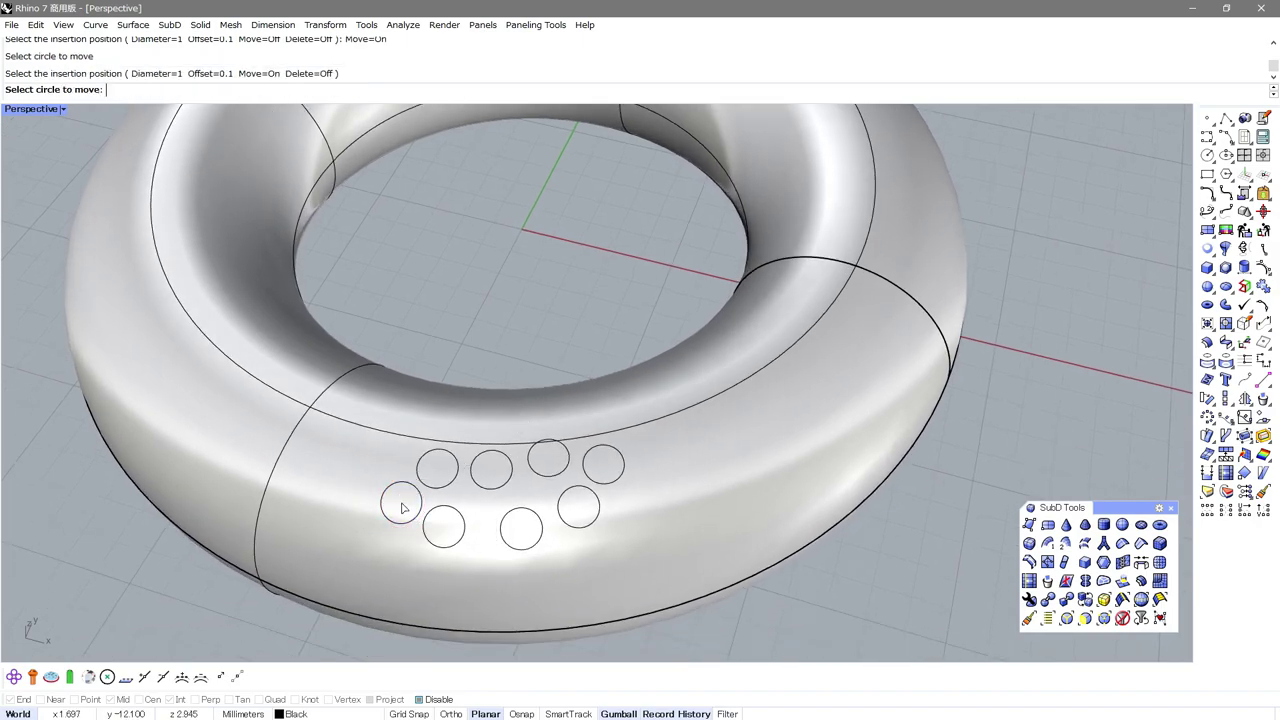
{"action": "left_click", "coordinate": [482, 490]}
{"action": "left_click", "coordinate": [476, 492]}
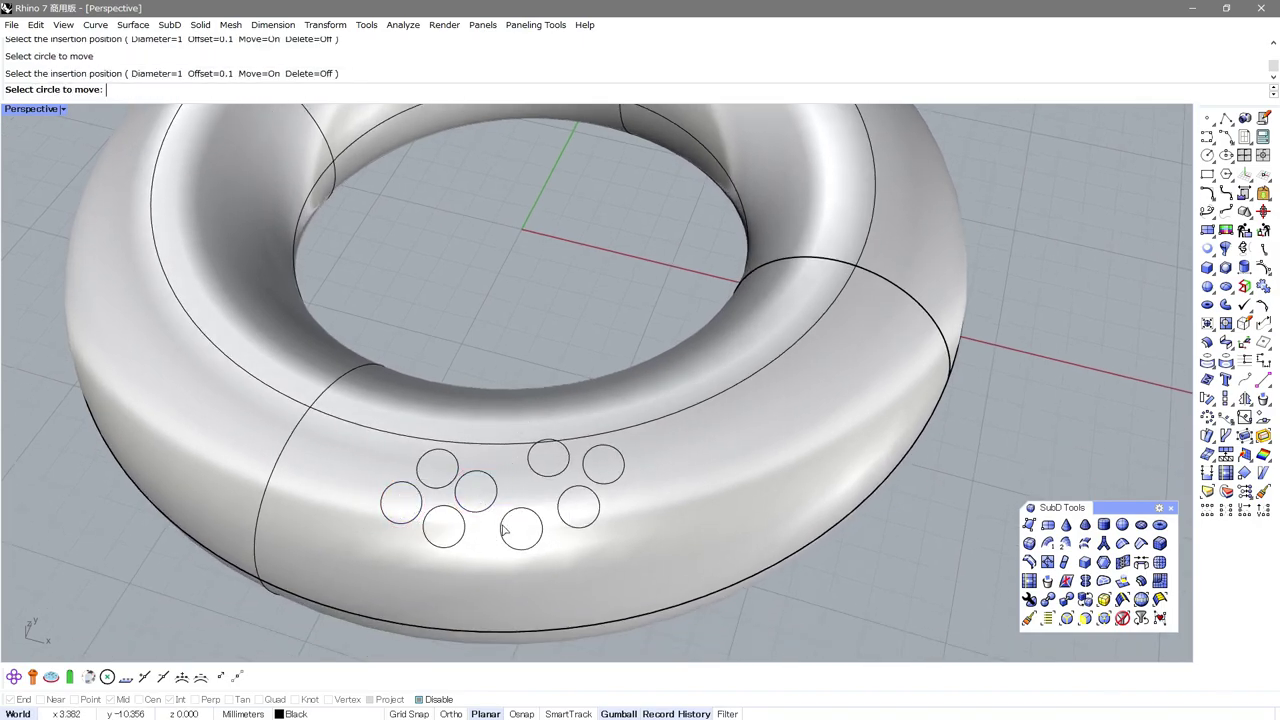
{"action": "left_click", "coordinate": [500, 527]}
{"action": "left_click", "coordinate": [491, 533]}
Tuck the upper and right circles inward to ring the centre circle
{"action": "left_click", "coordinate": [537, 477]}
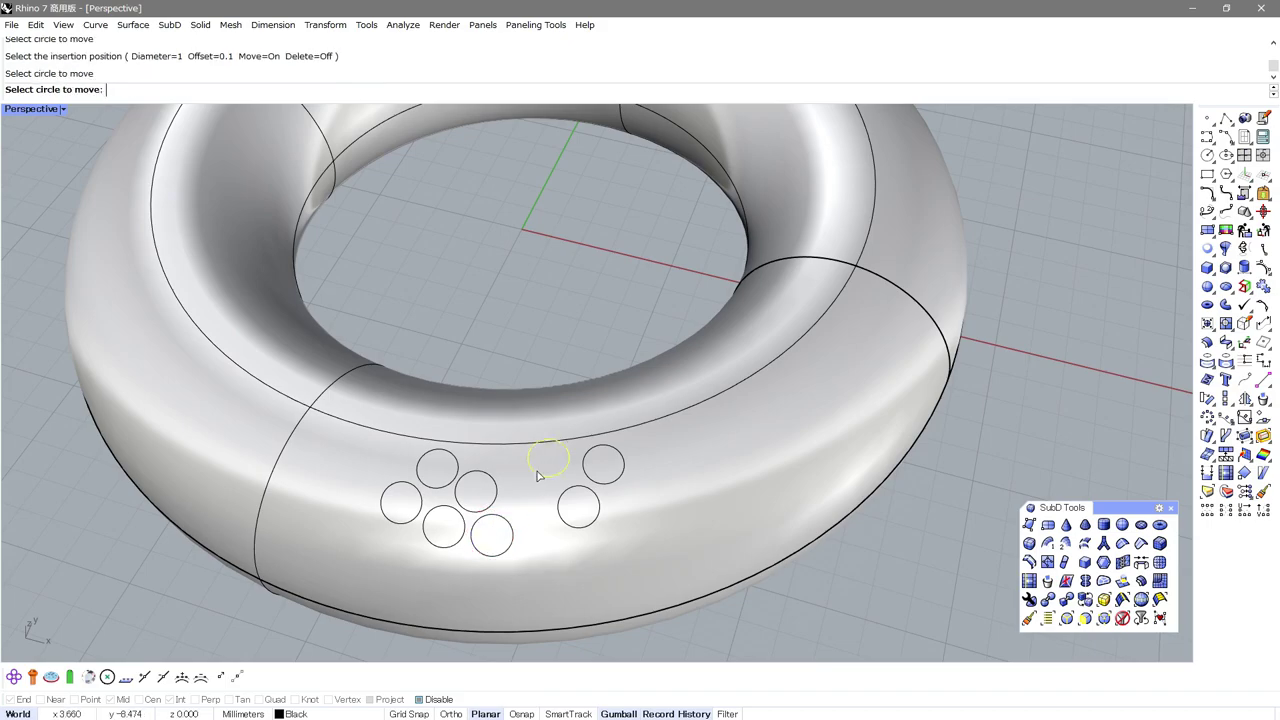
{"action": "left_click", "coordinate": [479, 451]}
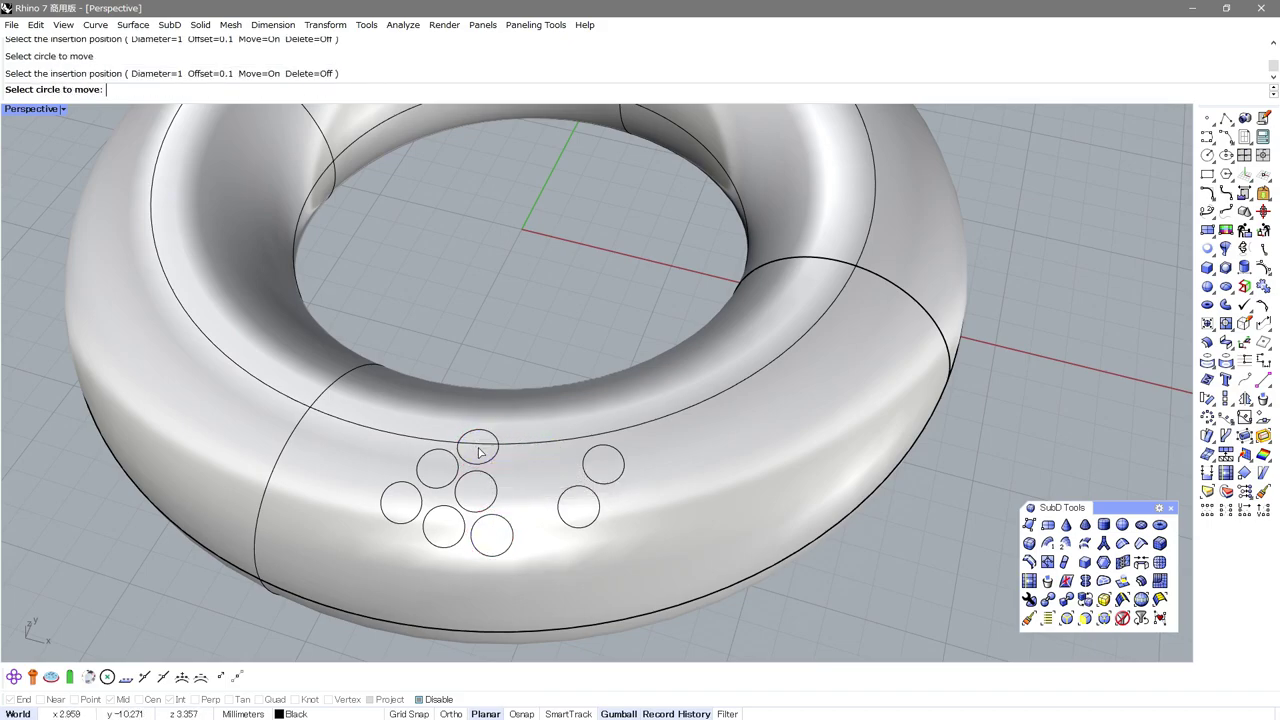
{"action": "left_click", "coordinate": [577, 475]}
{"action": "left_click", "coordinate": [517, 466]}
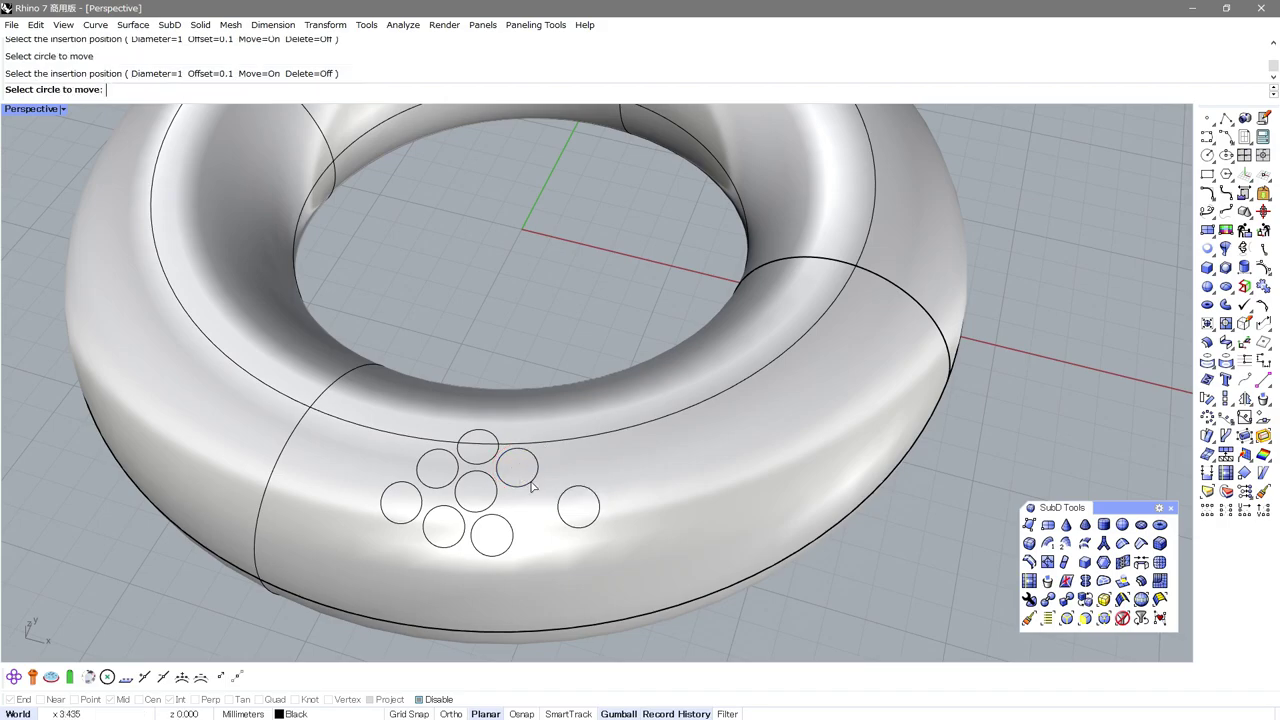
{"action": "left_click", "coordinate": [561, 510]}
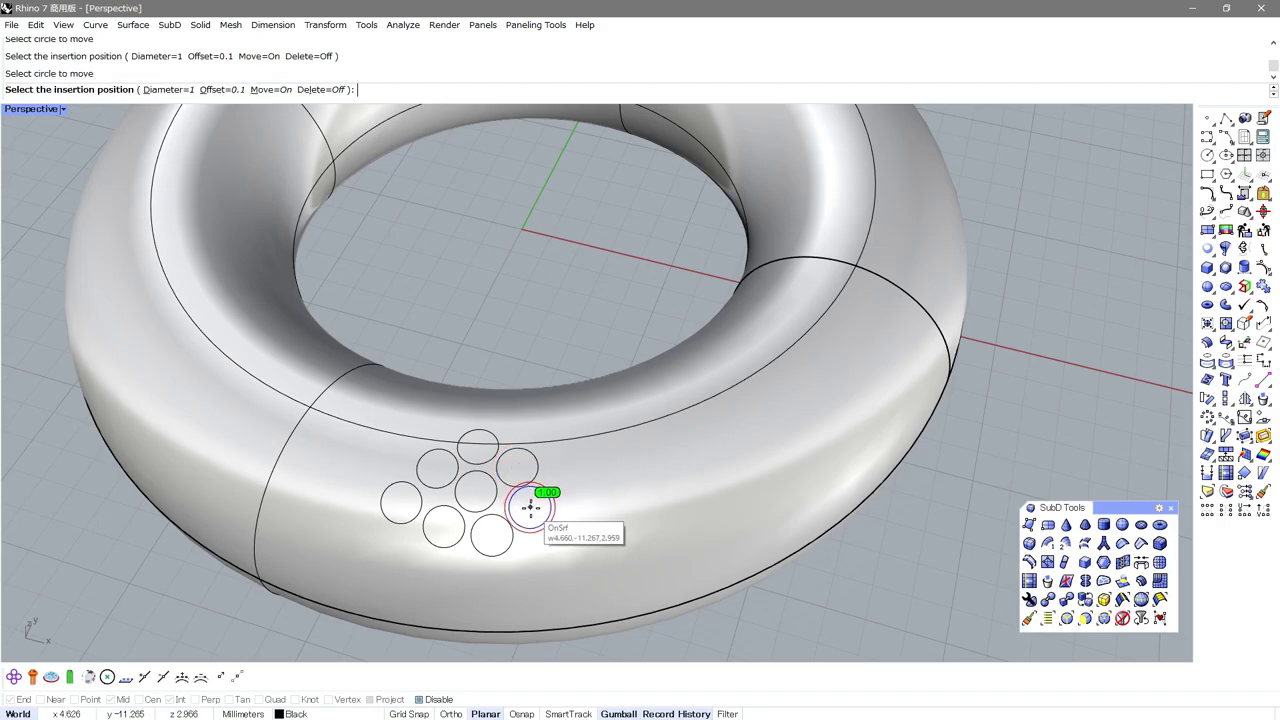
{"action": "left_click", "coordinate": [532, 510]}
{"action": "mouse_move", "coordinate": [561, 472]}
{"action": "right_mouse_down"}
{"action": "mouse_move", "coordinate": [568, 434]}
{"action": "mouse_move", "coordinate": [545, 455]}
{"action": "right_mouse_up"}
{"action": "right_click", "coordinate": [473, 366]}
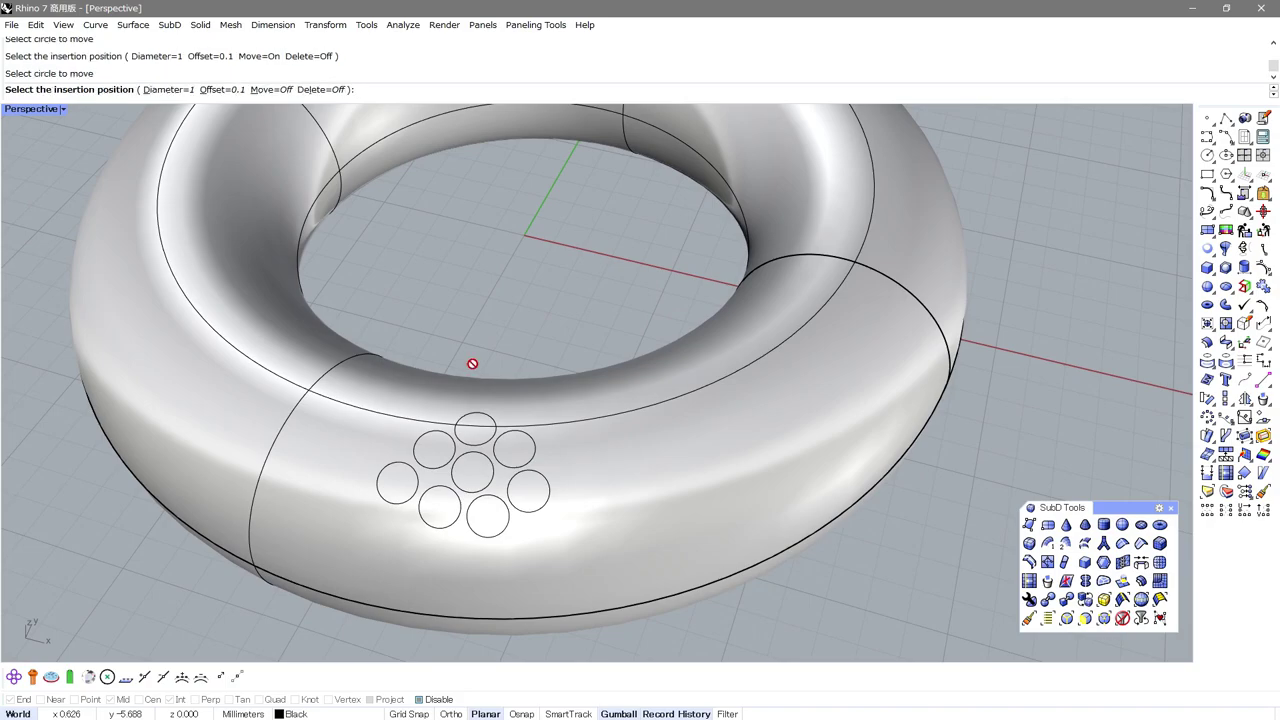
Delete the stray circle to the right of the cluster
{"action": "left_click", "coordinate": [322, 89]}
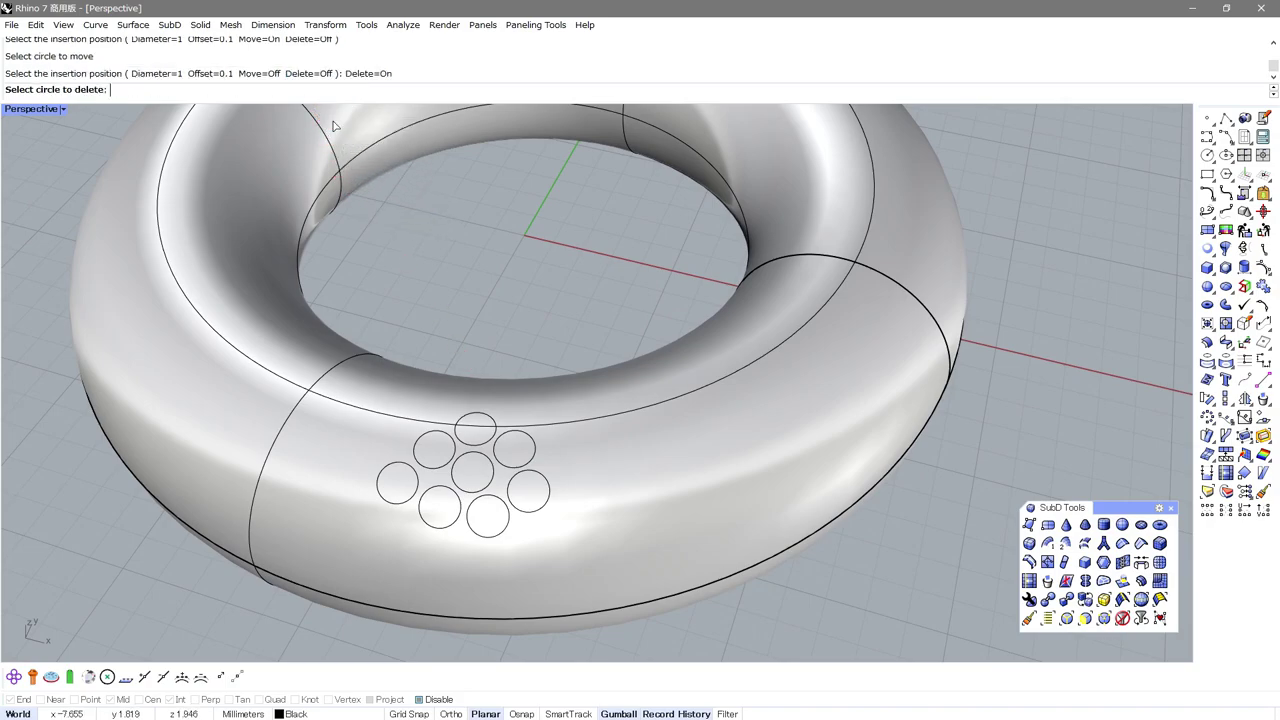
{"action": "left_click", "coordinate": [510, 488]}
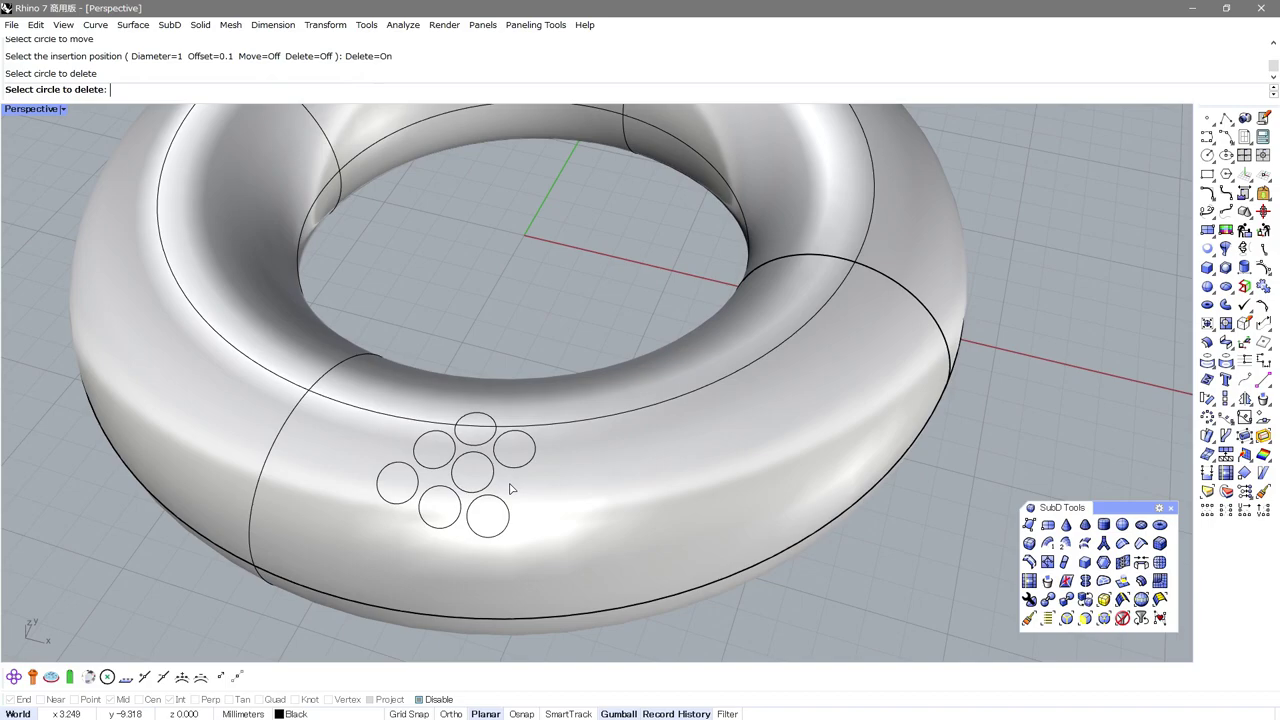
{"action": "right_click", "coordinate": [510, 488]}
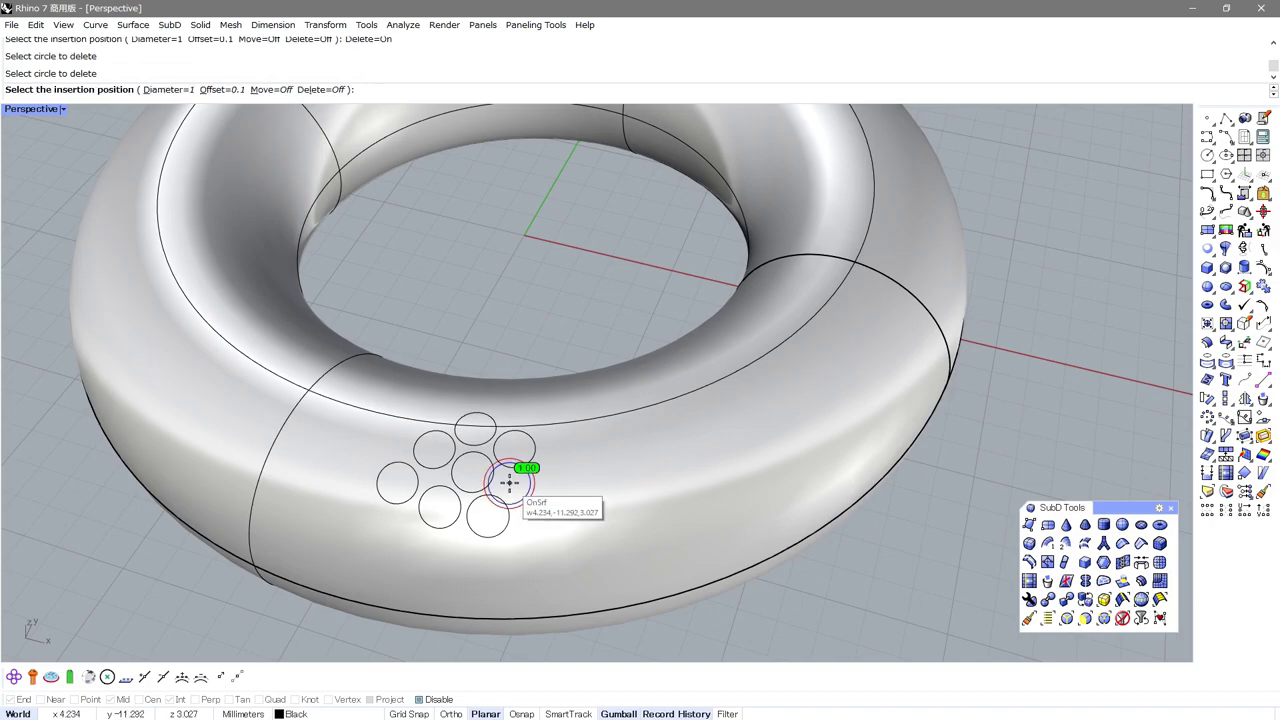
Exit the command, select several cluster circles in turn, then clear the selection
{"action": "right_click", "coordinate": [510, 484]}
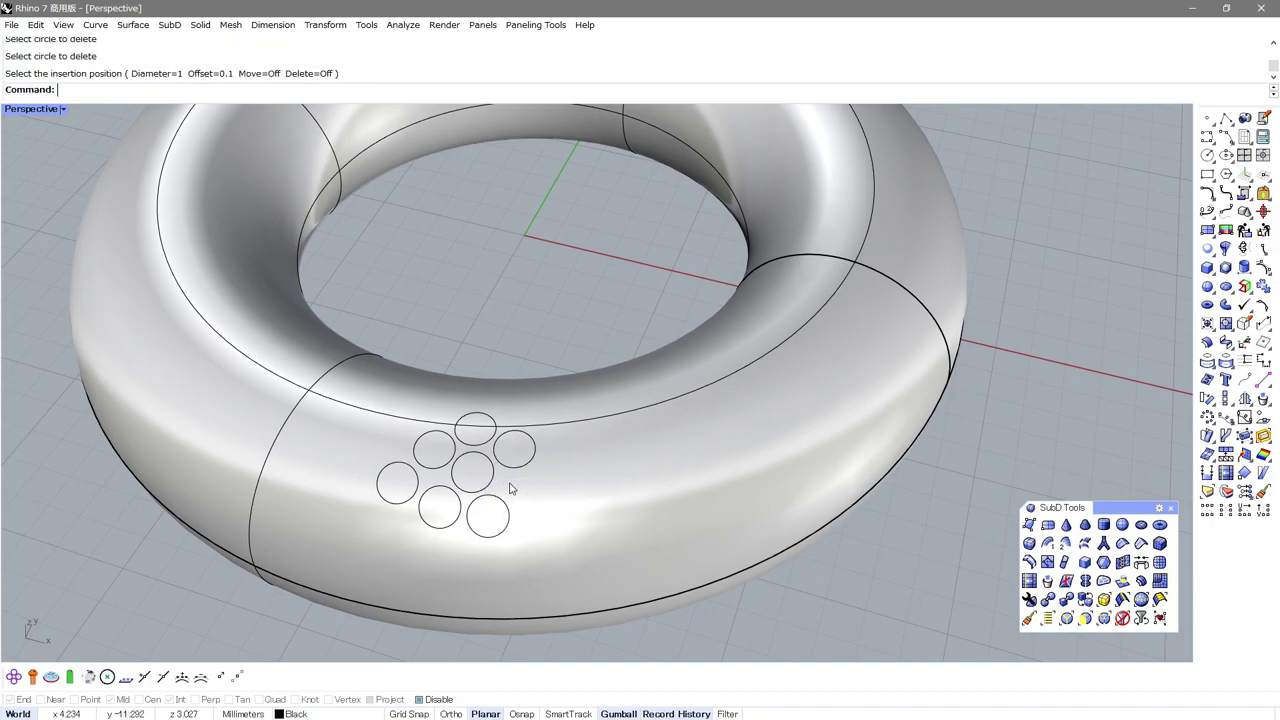
{"action": "left_click", "coordinate": [489, 482]}
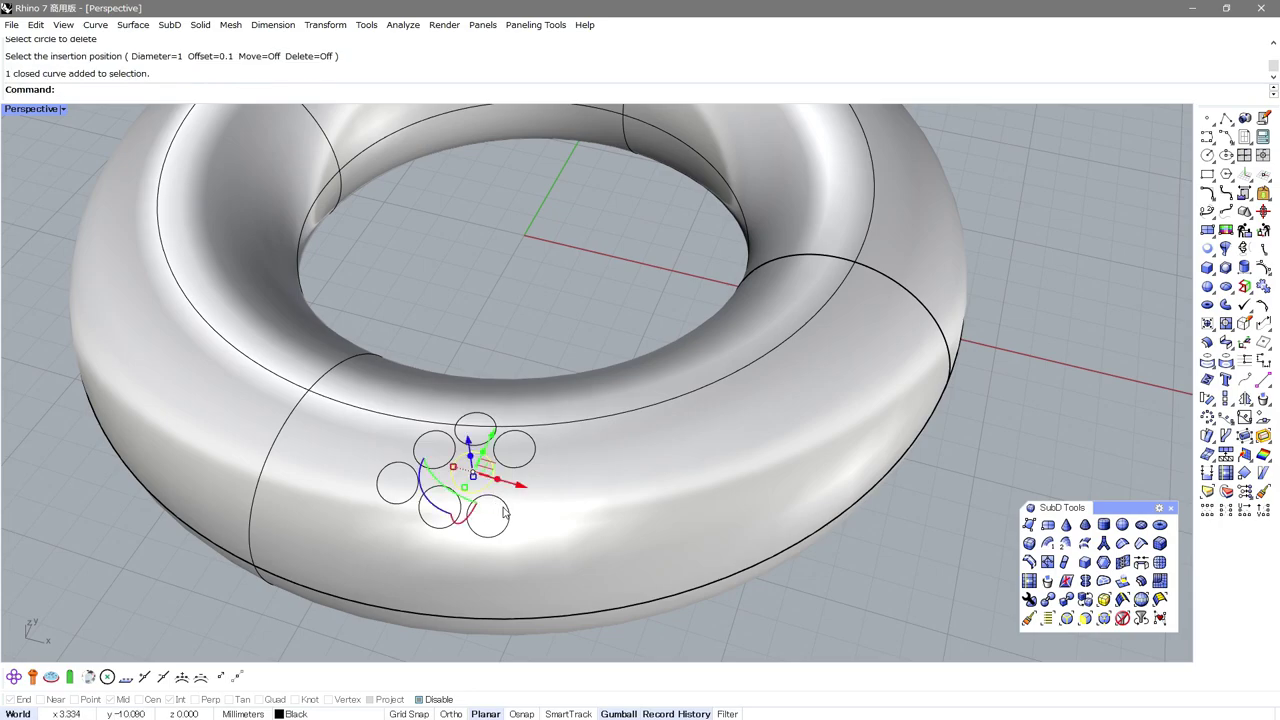
{"action": "left_click", "coordinate": [507, 507]}
{"action": "left_click", "coordinate": [527, 467]}
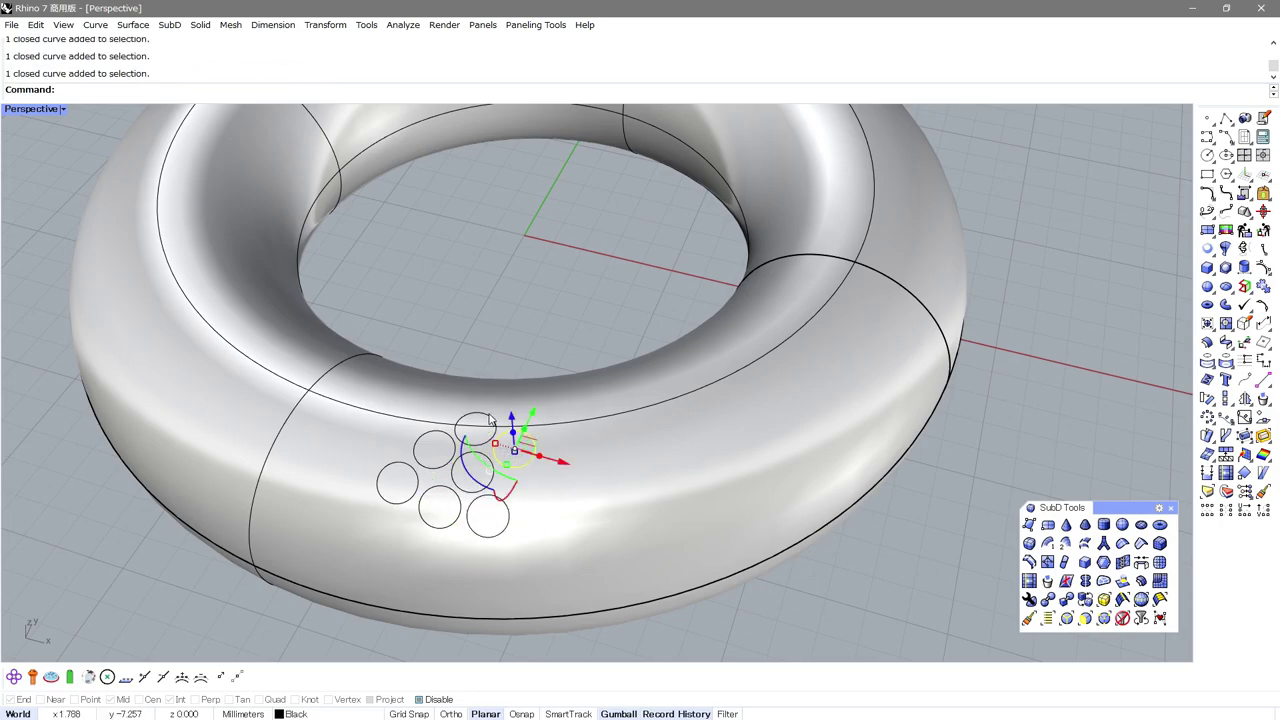
{"action": "left_click", "coordinate": [490, 420]}
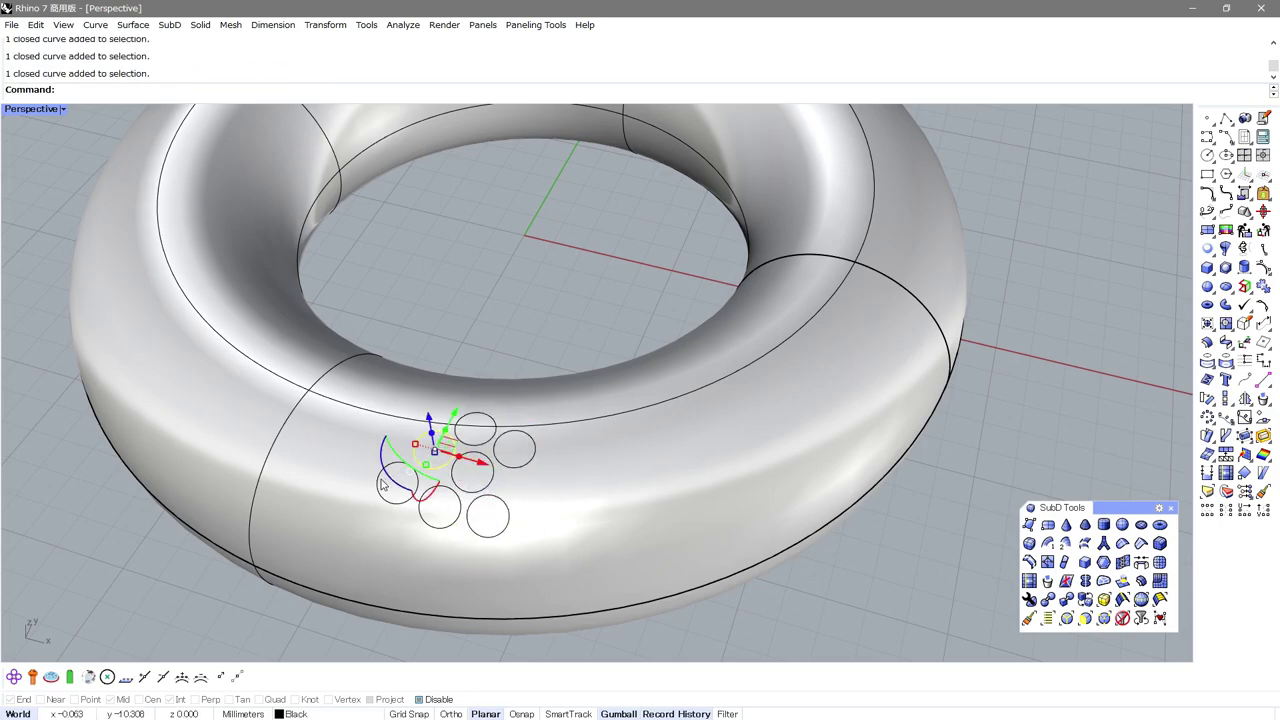
{"action": "left_click", "coordinate": [377, 494]}
{"action": "left_click", "coordinate": [246, 556]}
{"action": "left_click", "coordinate": [102, 617]}
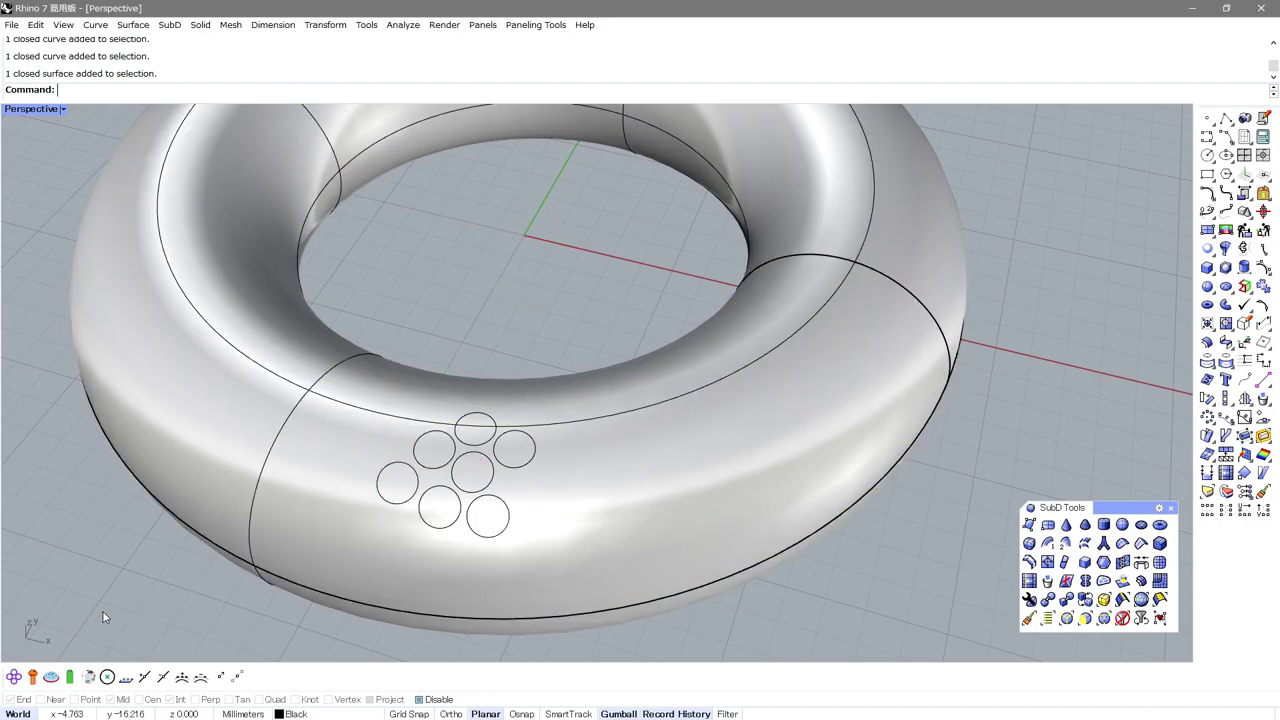
Rerun CircleOnObject on the torus and place nine circles right of the first cluster
{"action": "right_click", "coordinate": [12, 680]}
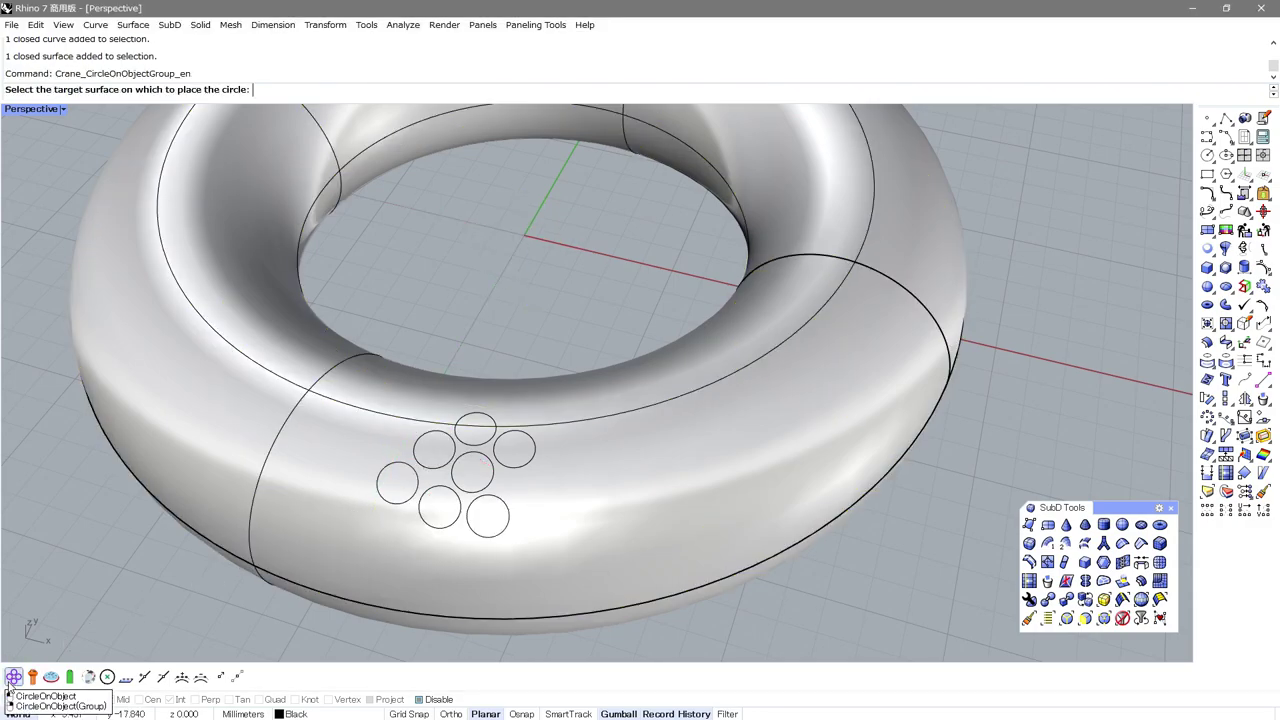
{"action": "mouse_move", "coordinate": [560, 465]}
{"action": "right_mouse_down"}
{"action": "mouse_move", "coordinate": [623, 454]}
{"action": "mouse_move", "coordinate": [600, 462]}
{"action": "right_mouse_up"}
{"action": "left_click", "coordinate": [568, 484]}
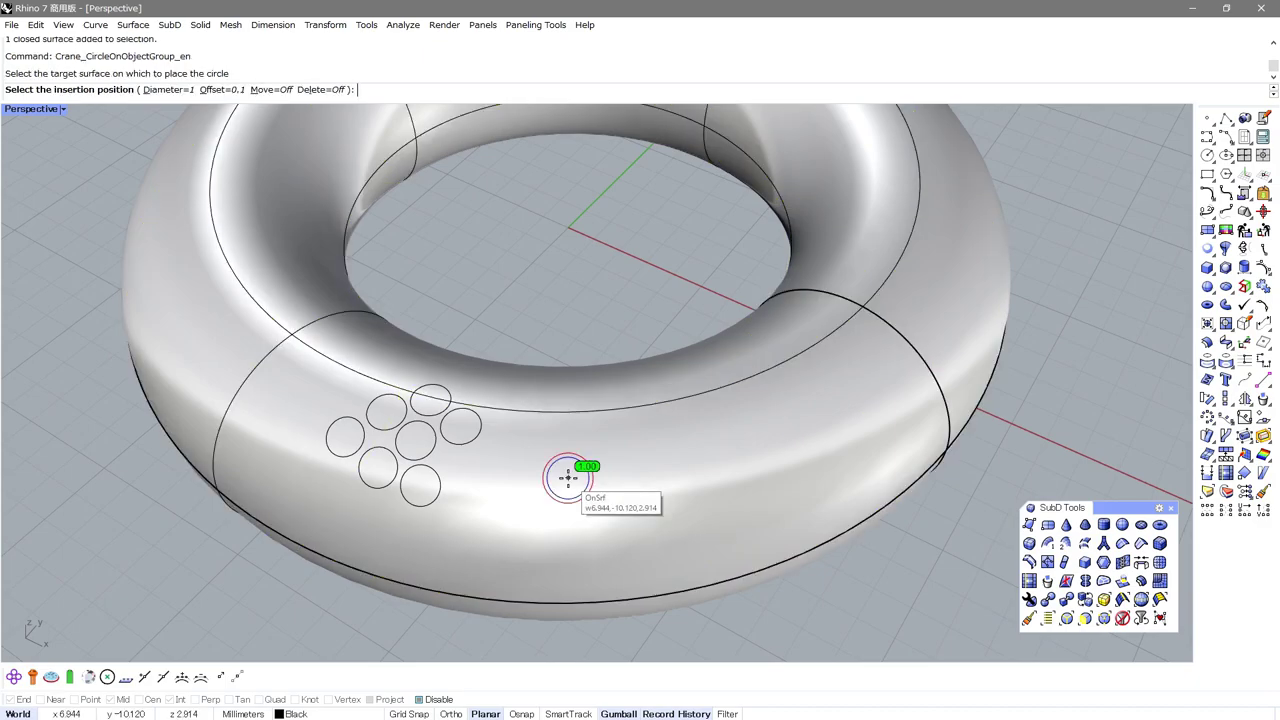
{"action": "left_click", "coordinate": [568, 478]}
{"action": "left_click", "coordinate": [624, 480]}
{"action": "left_click", "coordinate": [595, 435]}
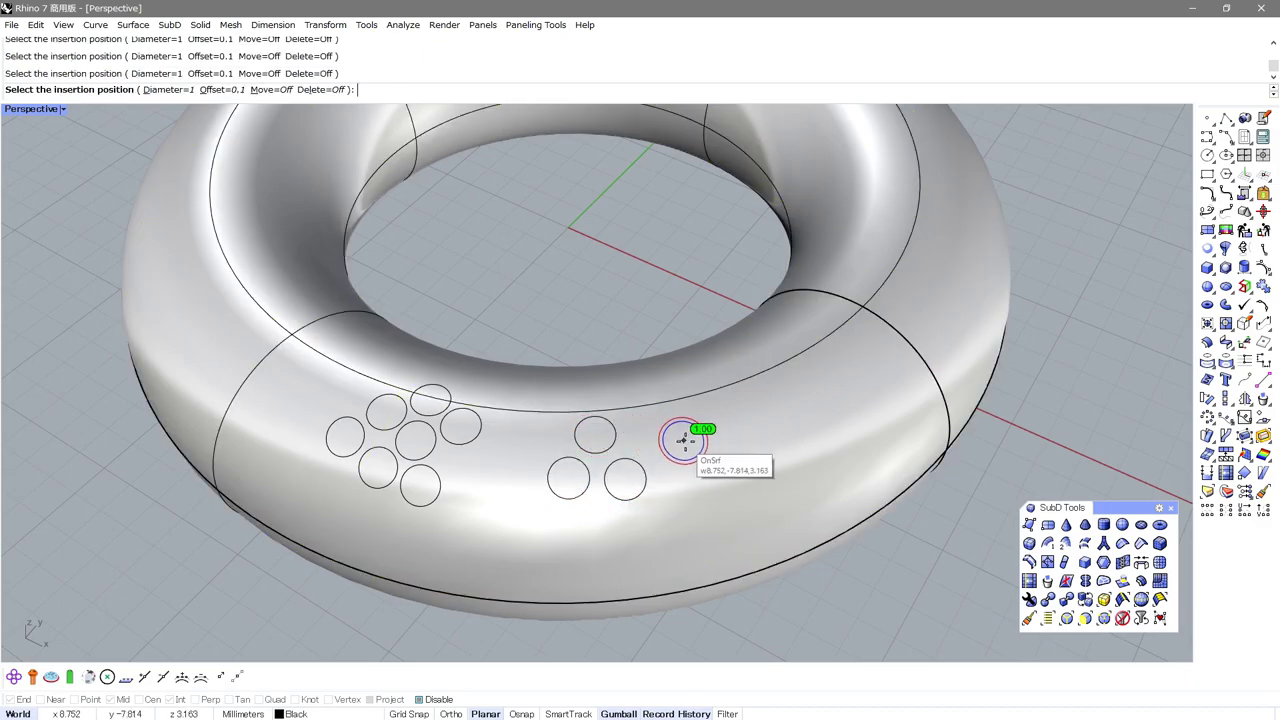
{"action": "left_click", "coordinate": [686, 443]}
{"action": "left_click", "coordinate": [663, 507]}
{"action": "left_click", "coordinate": [625, 542]}
{"action": "left_click", "coordinate": [575, 546]}
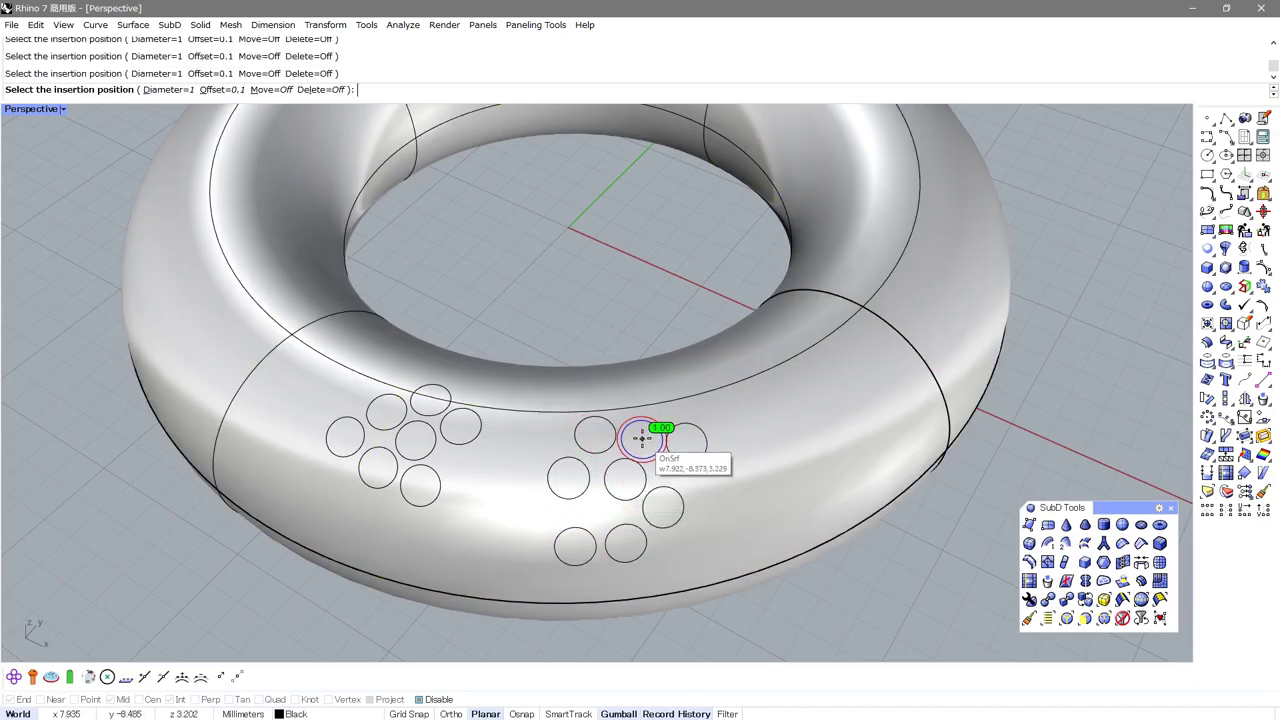
{"action": "left_click", "coordinate": [641, 437]}
{"action": "left_click", "coordinate": [681, 417]}
Orbit to a side-on view and add two more circles to the second cluster
{"action": "right_click_drag", "start_coordinate": [785, 366], "coordinate": [696, 298]}
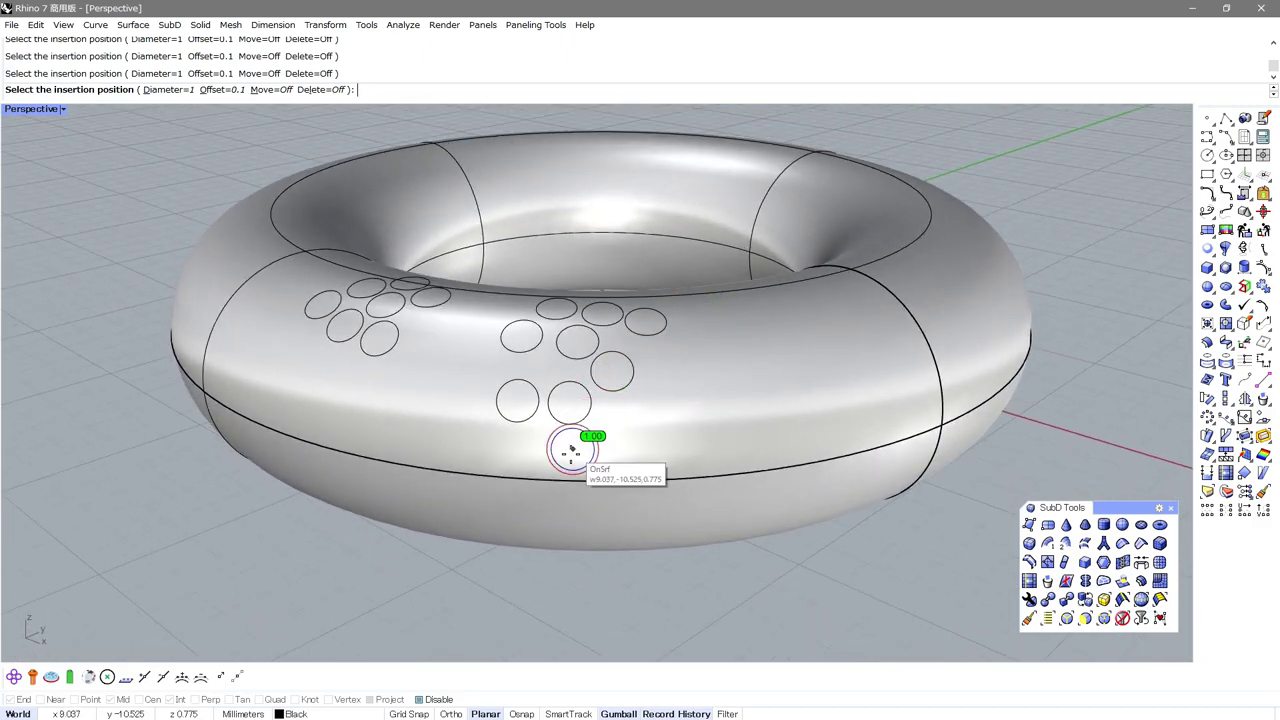
{"action": "right_click_drag", "start_coordinate": [505, 532], "coordinate": [580, 420]}
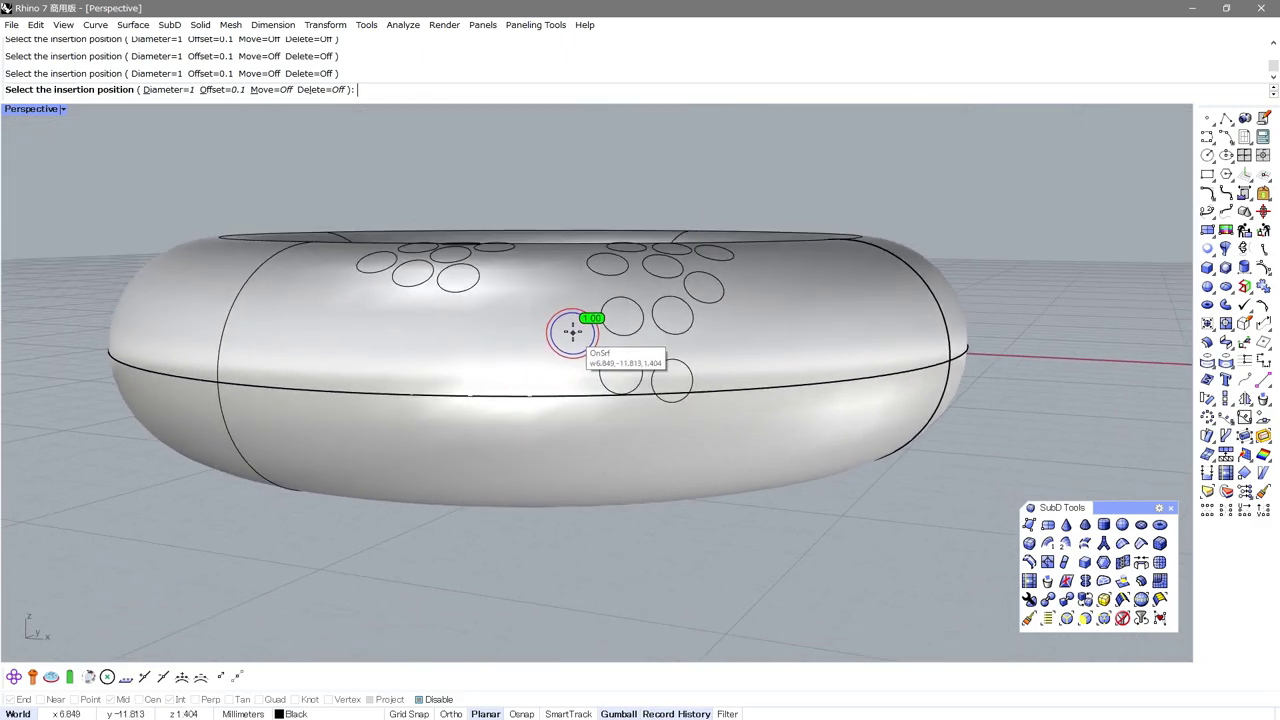
{"action": "left_click", "coordinate": [553, 392]}
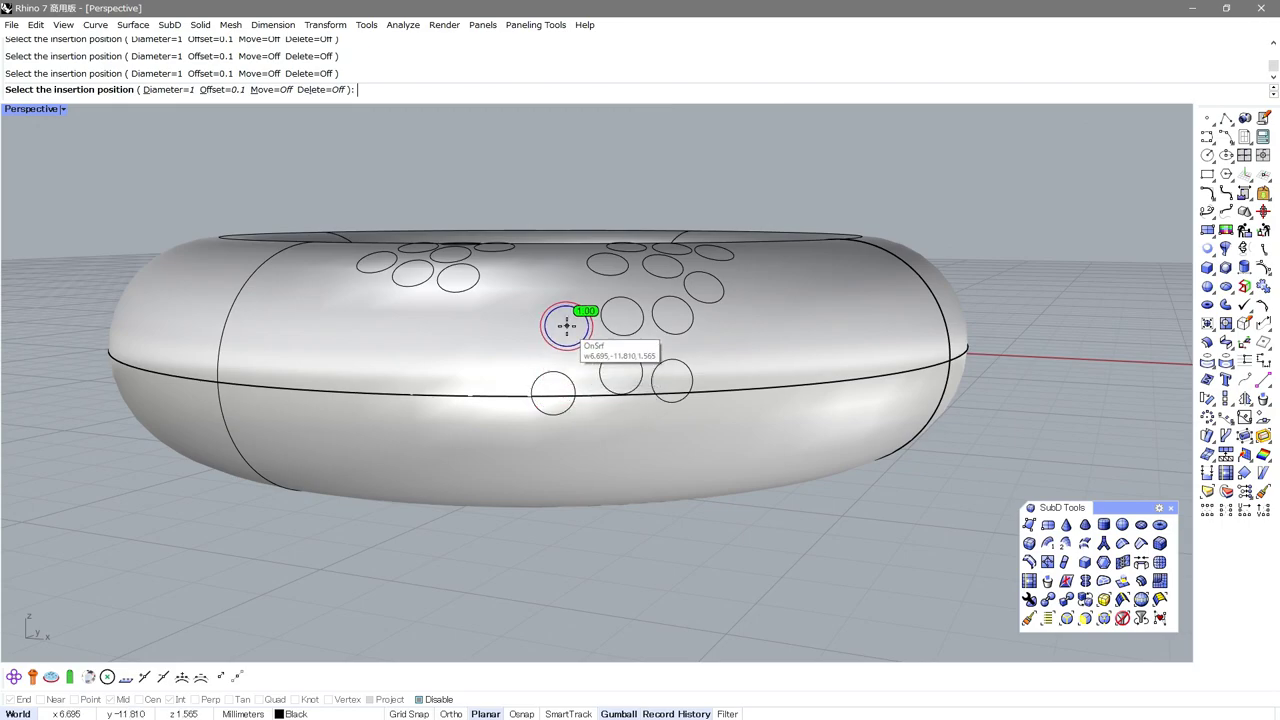
{"action": "left_click", "coordinate": [566, 325]}
{"action": "right_click_drag", "start_coordinate": [640, 561], "coordinate": [629, 609]}
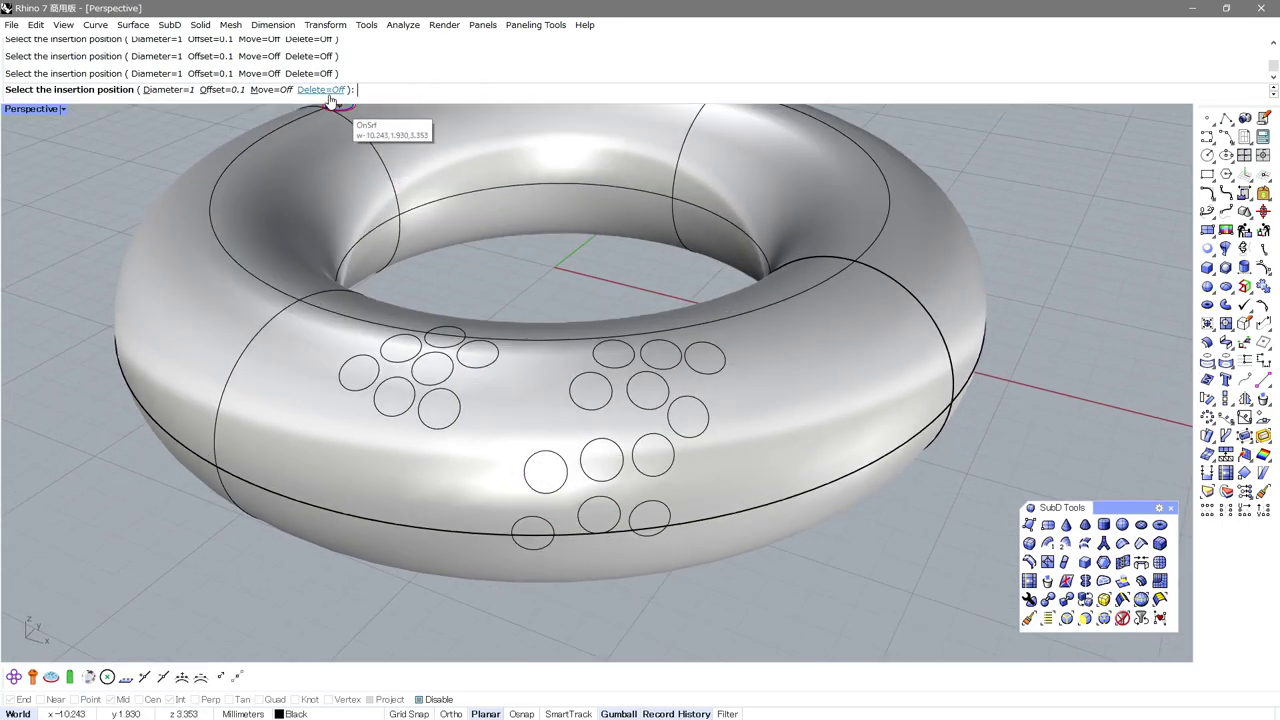
Move the three lowest circles up into the right-hand cluster and finish the command
{"action": "left_click", "coordinate": [272, 90]}
{"action": "left_click", "coordinate": [518, 519]}
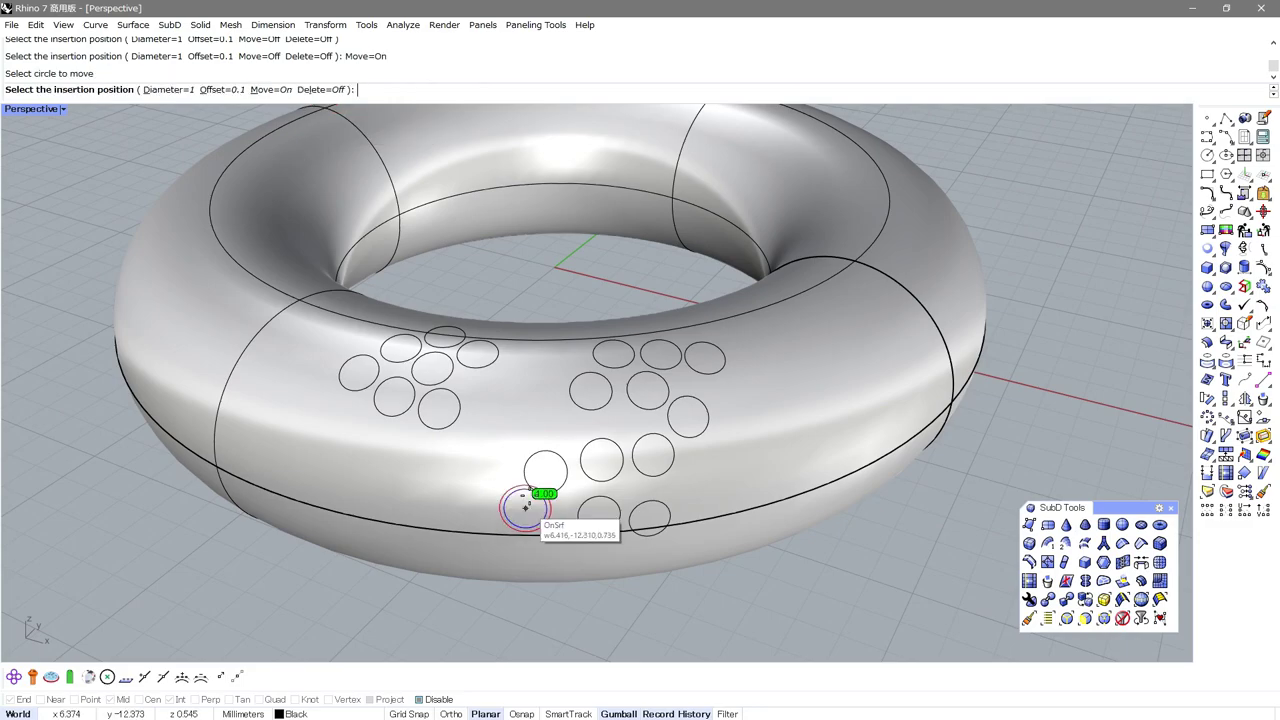
{"action": "left_click", "coordinate": [532, 422]}
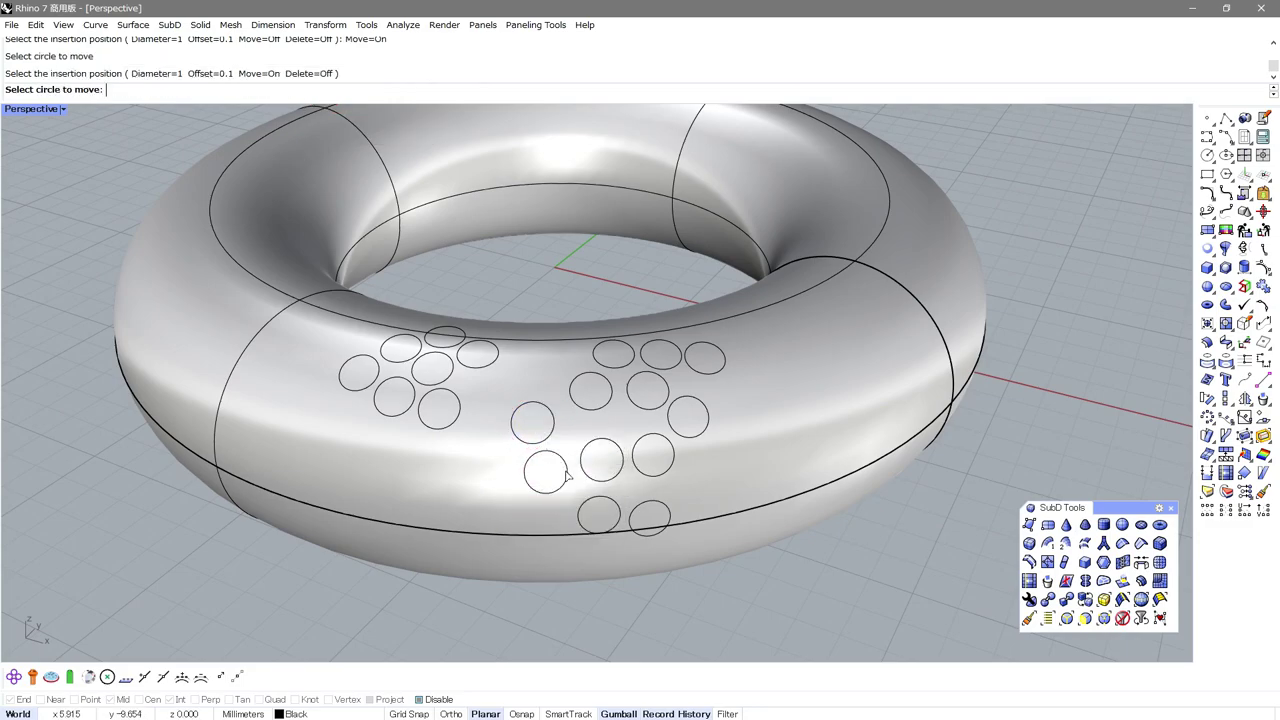
{"action": "left_click", "coordinate": [612, 500]}
{"action": "left_click", "coordinate": [619, 422]}
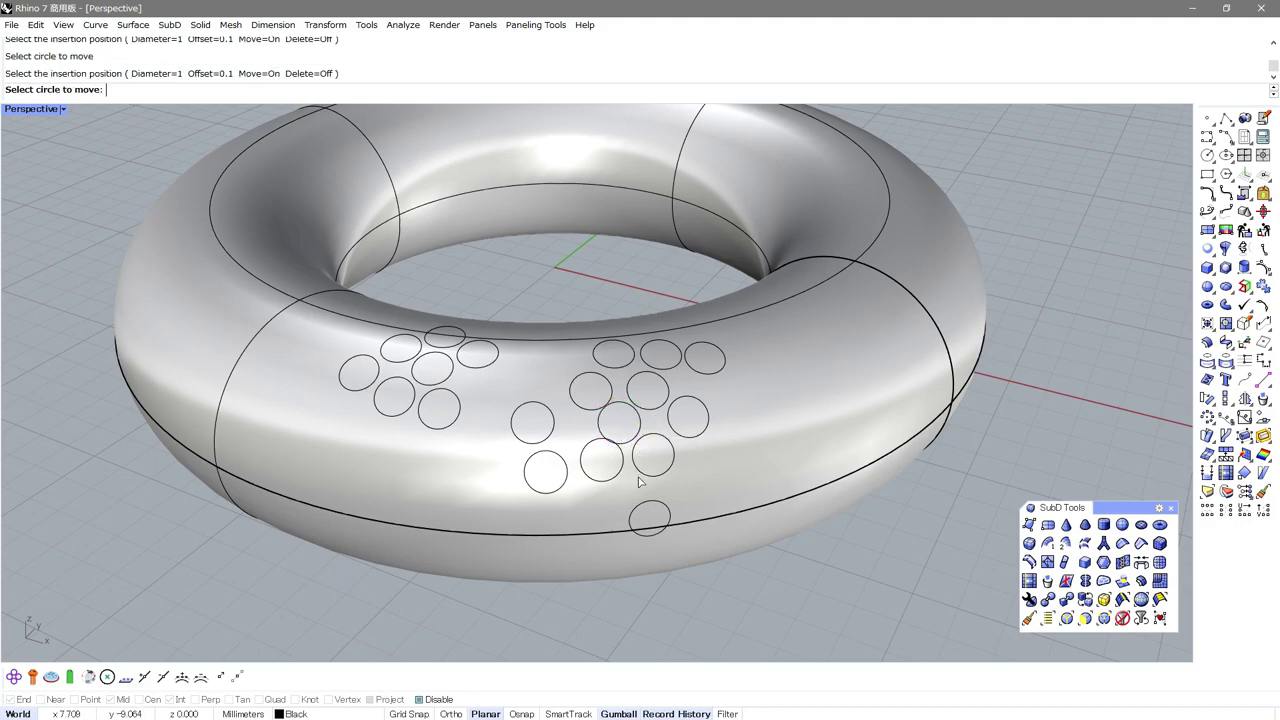
{"action": "left_click", "coordinate": [647, 511]}
{"action": "left_click", "coordinate": [576, 424]}
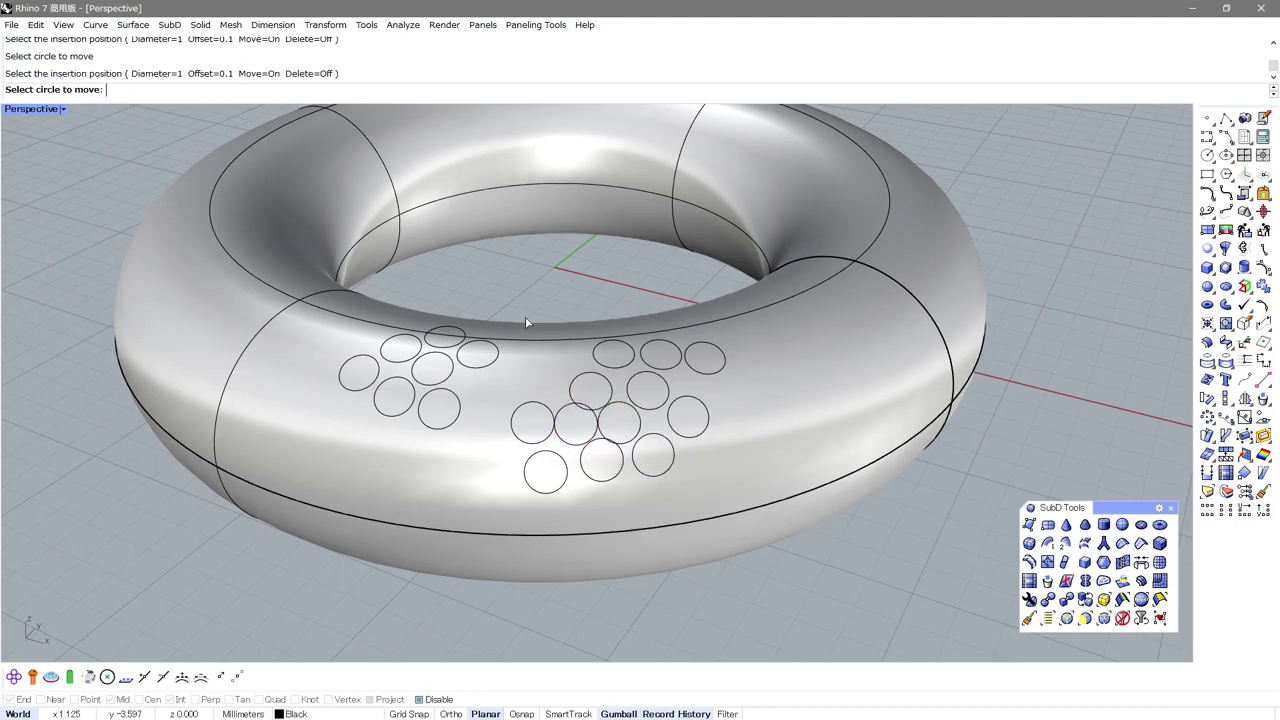
{"action": "key", "text": "Return"}
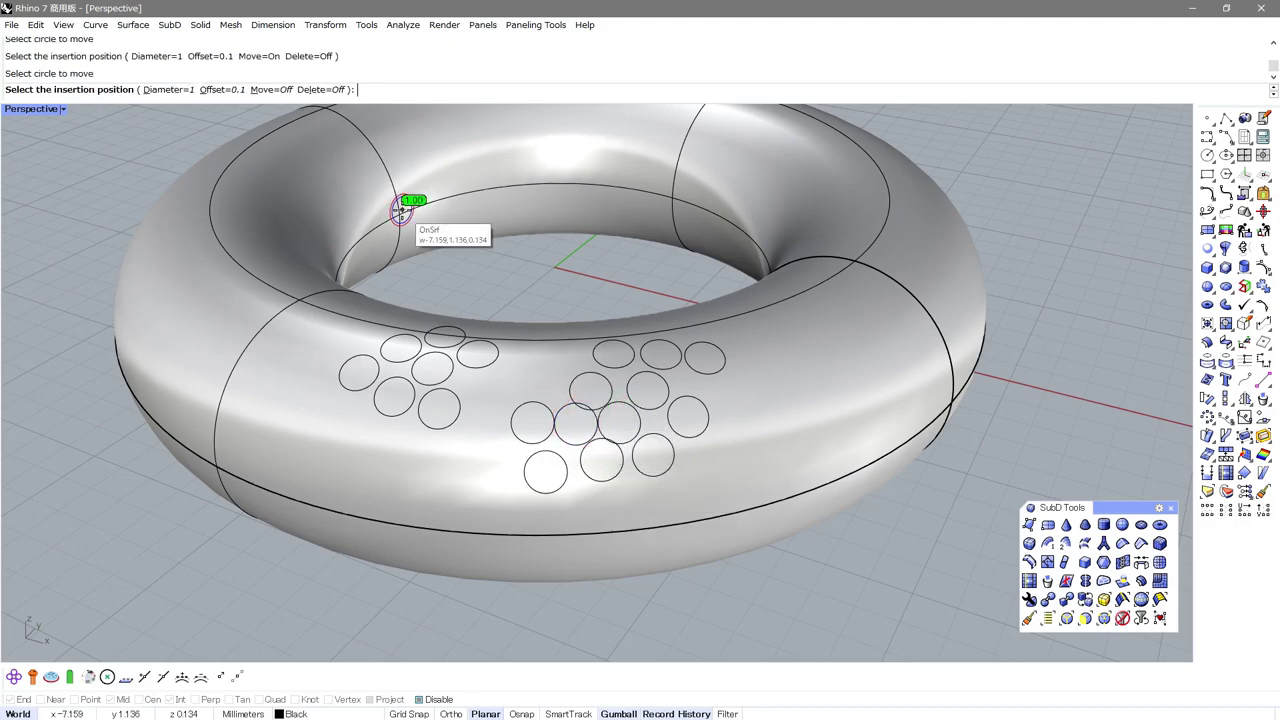
{"action": "key", "text": "Return"}
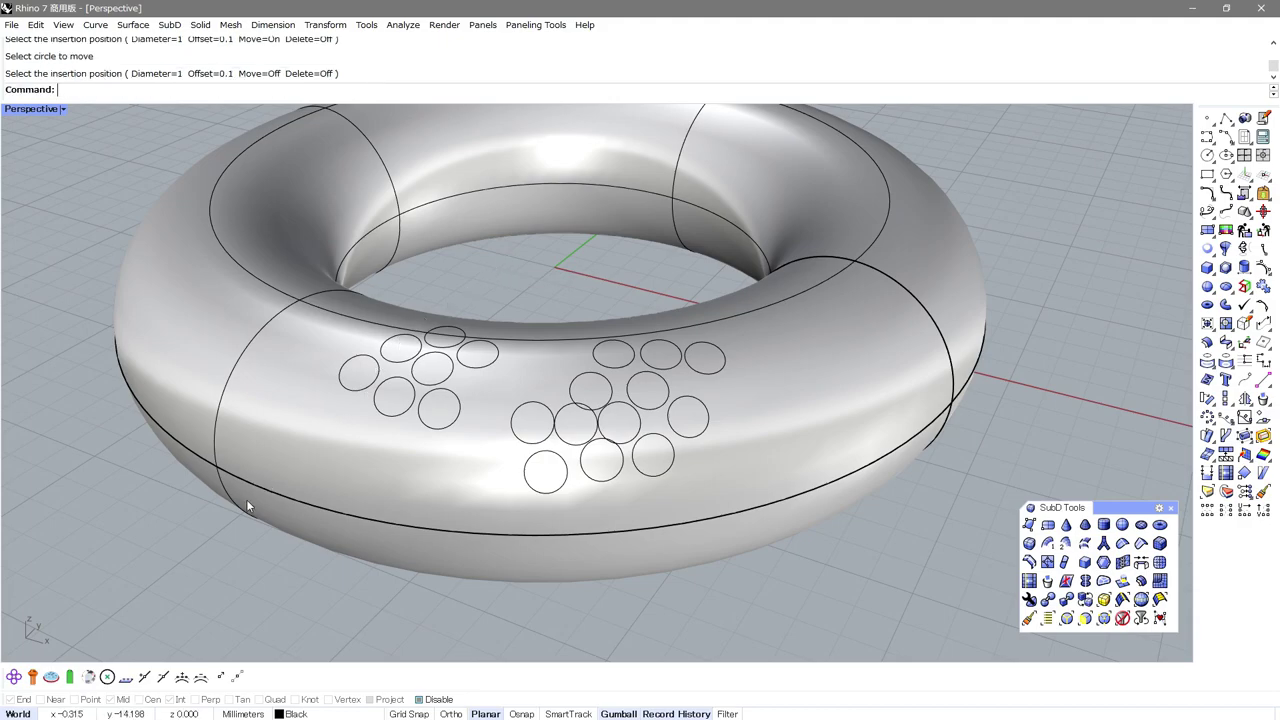
Rerun CircleOnObject on the torus and delete two circles from the right-hand cluster
{"action": "left_click", "coordinate": [12, 679]}
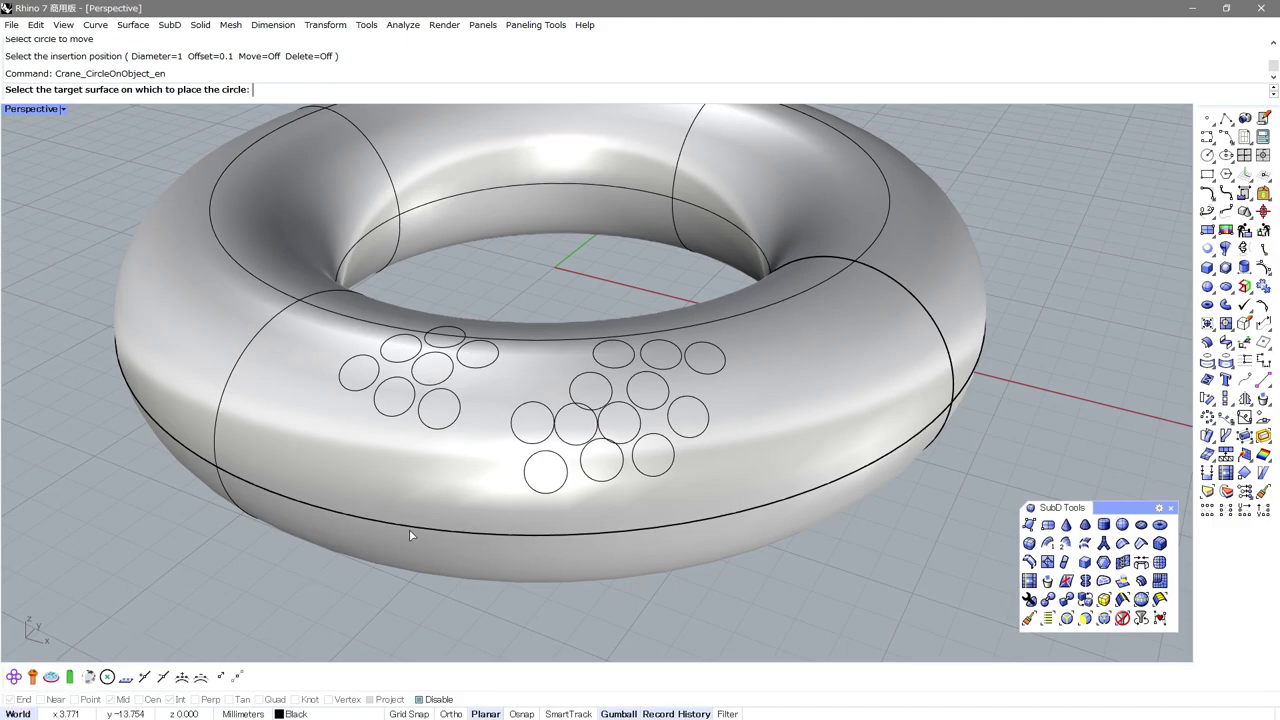
{"action": "left_click", "coordinate": [561, 487]}
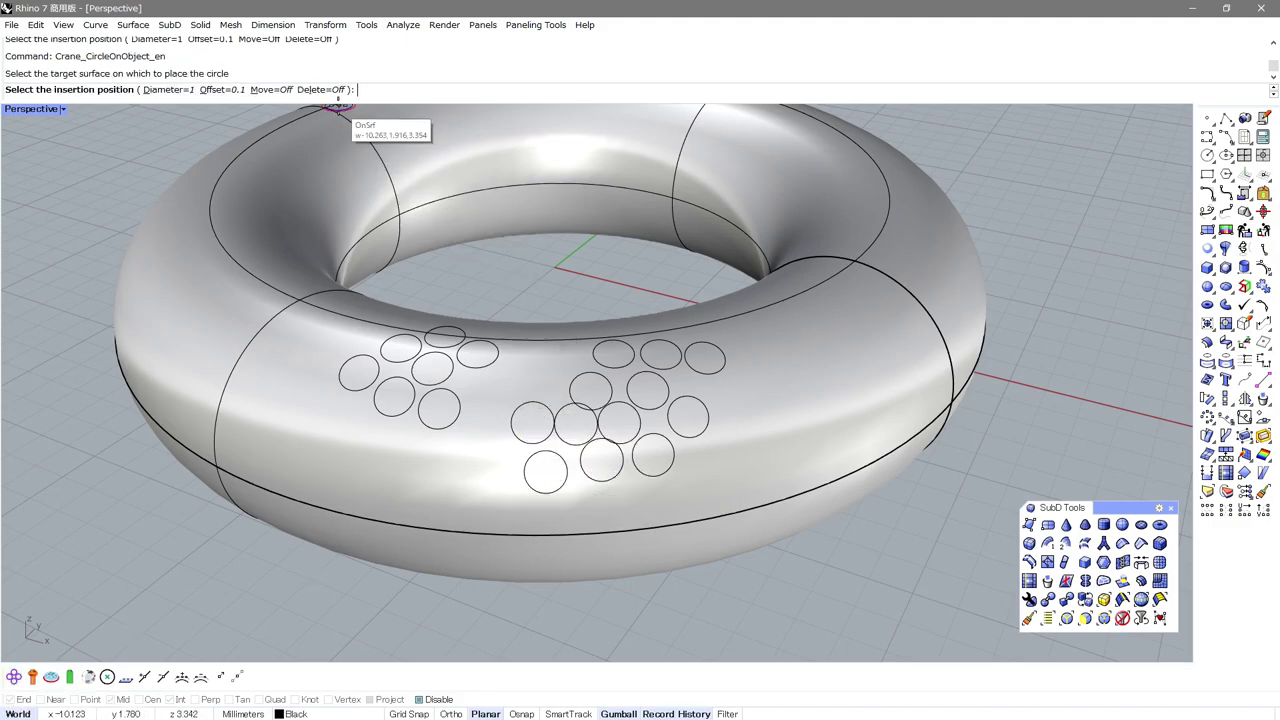
{"action": "left_click", "coordinate": [330, 90]}
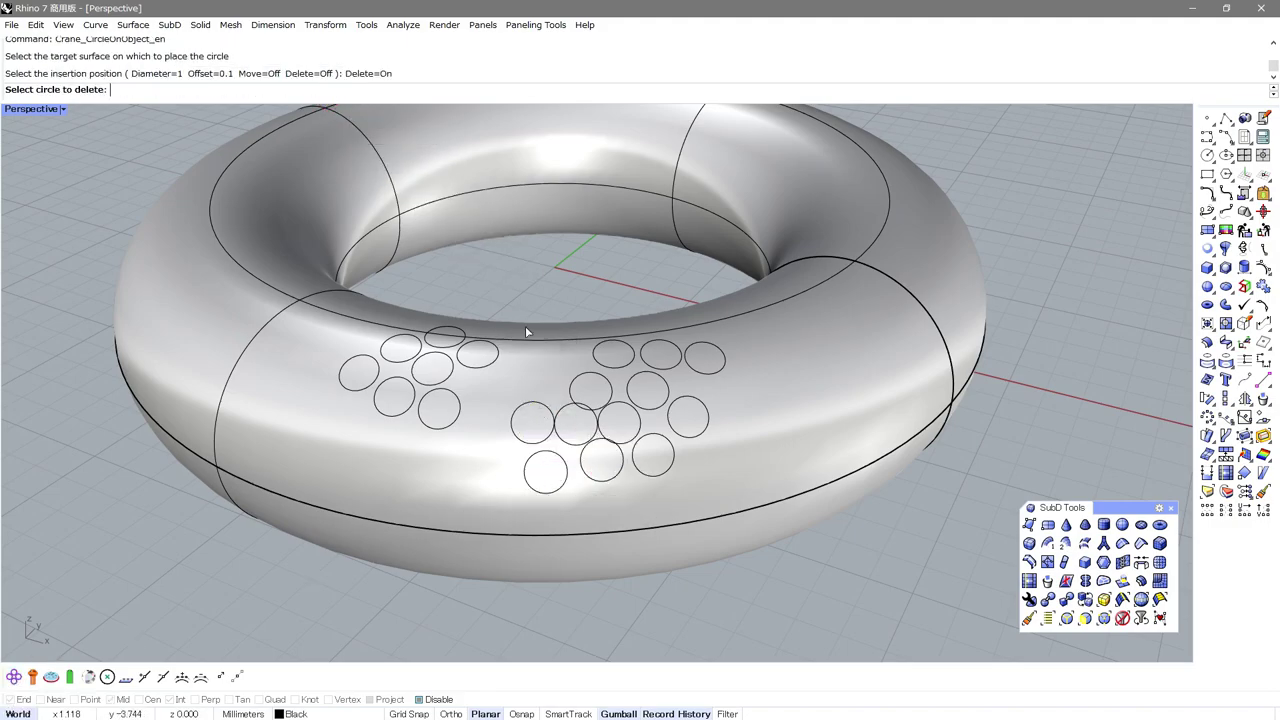
{"action": "left_click", "coordinate": [571, 445]}
{"action": "left_click", "coordinate": [601, 427]}
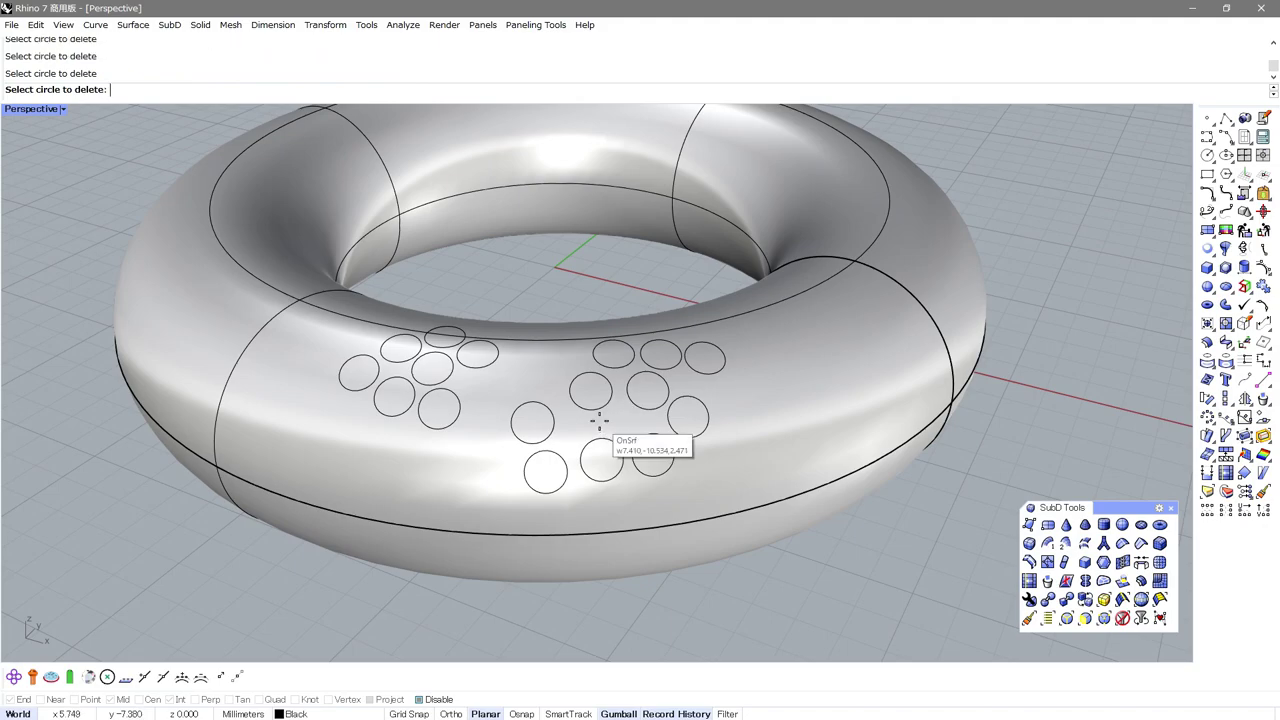
{"action": "key", "text": "Return"}
Relocate three circles within the right-hand cluster
{"action": "left_click", "coordinate": [261, 90]}
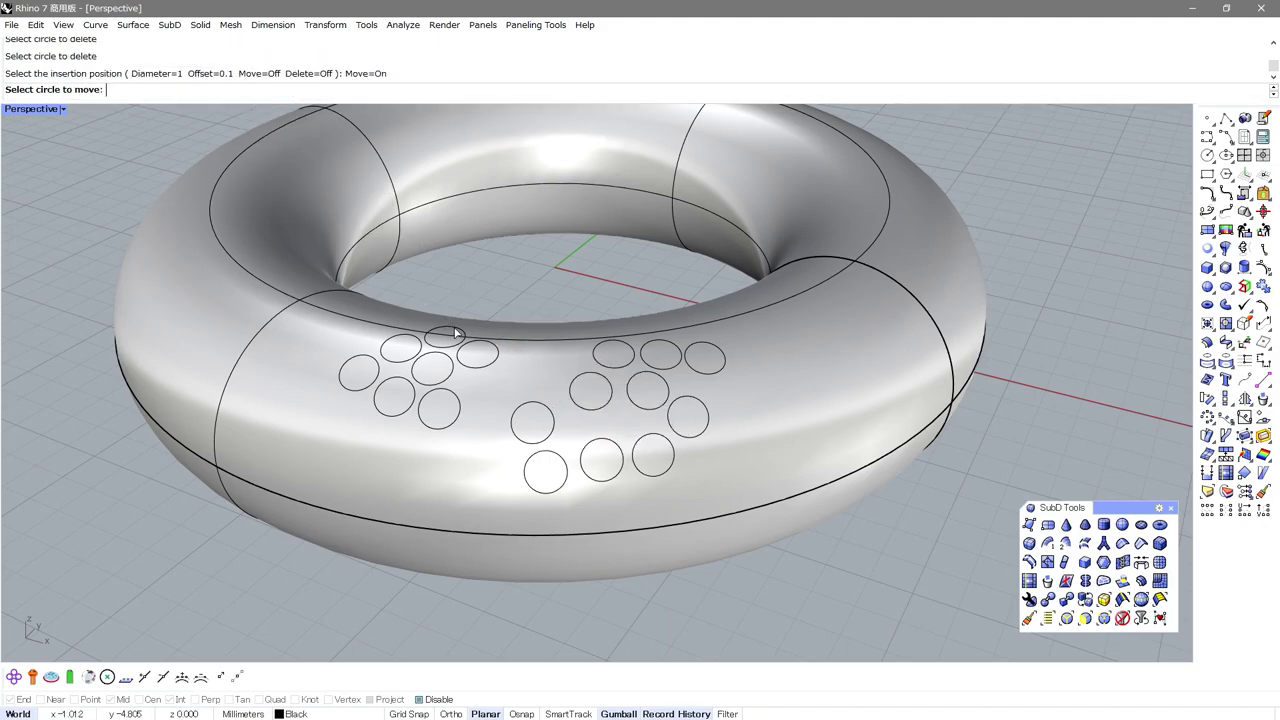
{"action": "left_click", "coordinate": [538, 426]}
{"action": "left_click", "coordinate": [731, 396]}
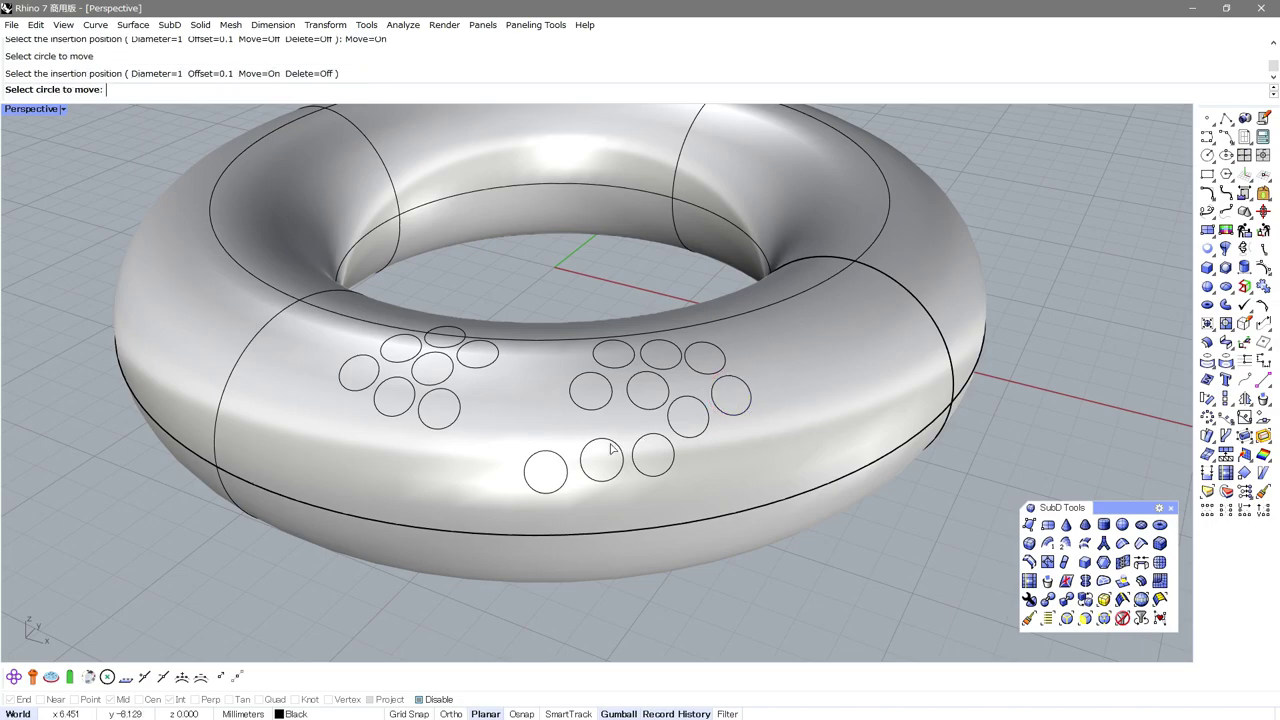
{"action": "left_click", "coordinate": [567, 467]}
{"action": "left_click", "coordinate": [558, 429]}
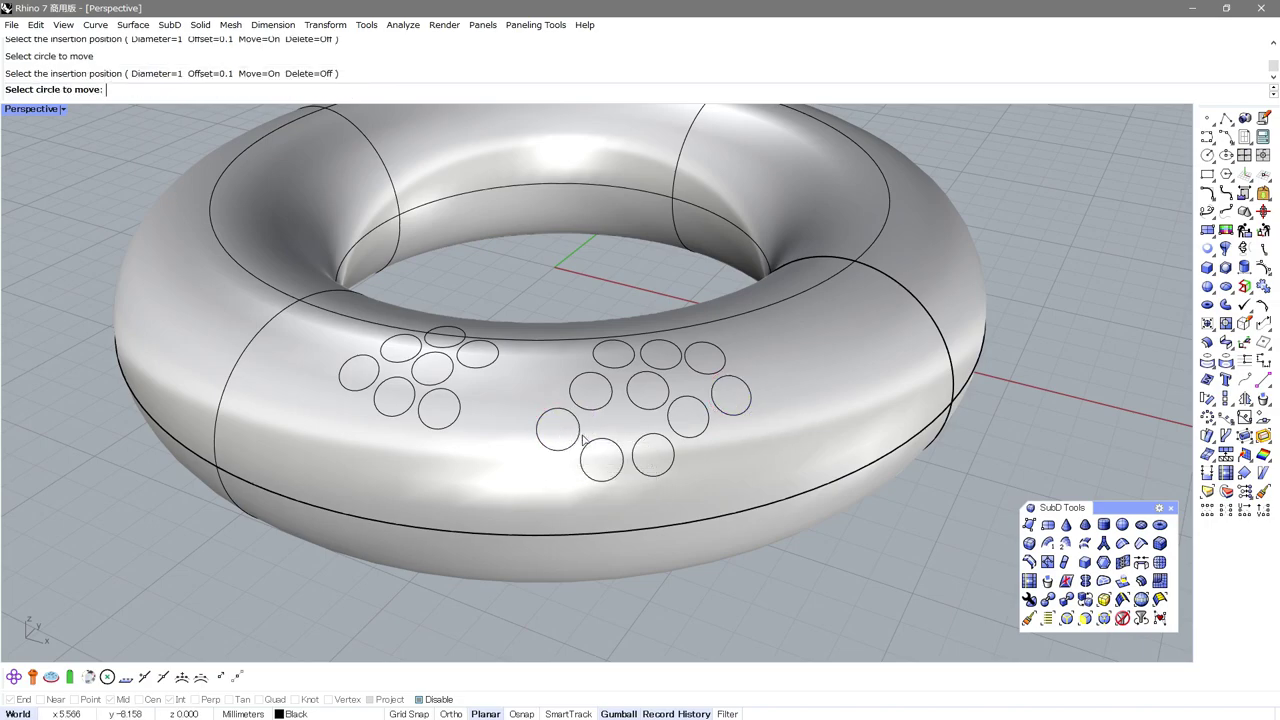
{"action": "left_click", "coordinate": [596, 443]}
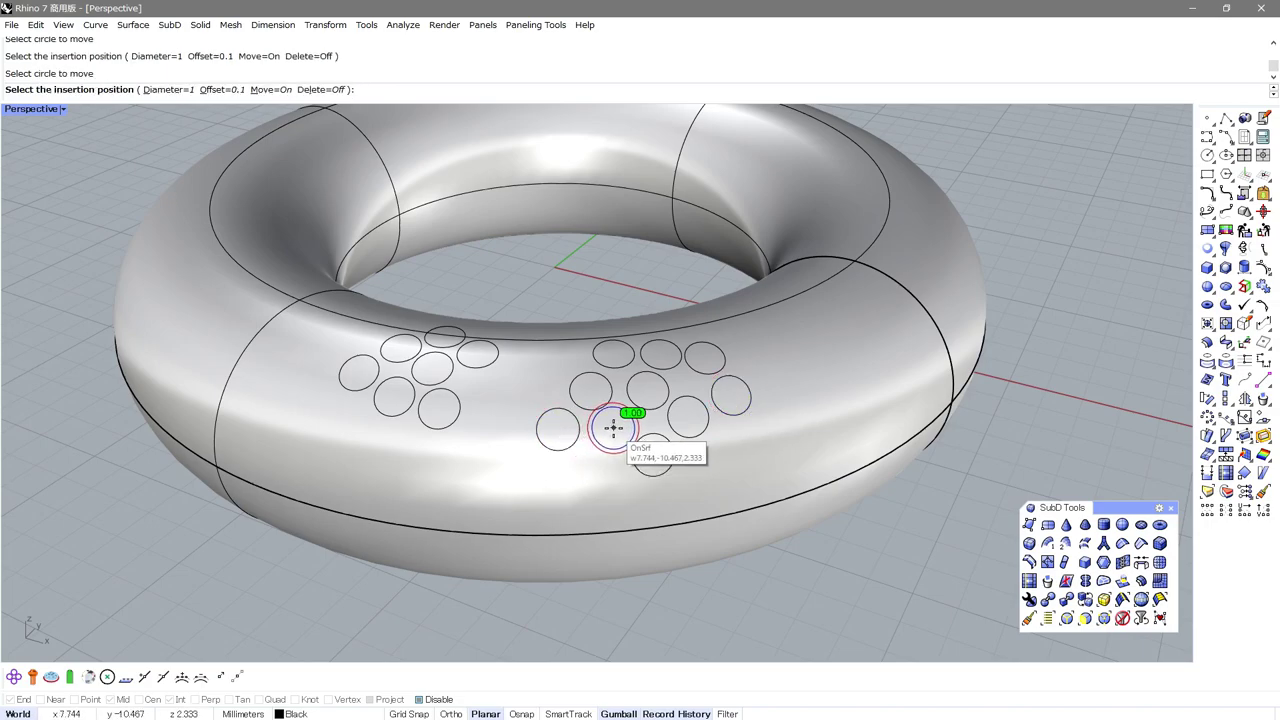
{"action": "left_click", "coordinate": [613, 428]}
{"action": "scroll", "coordinate": [708, 447], "scroll_direction": "down", "scroll_amount": 3}
{"action": "scroll", "coordinate": [708, 447], "scroll_direction": "down", "scroll_amount": 2}
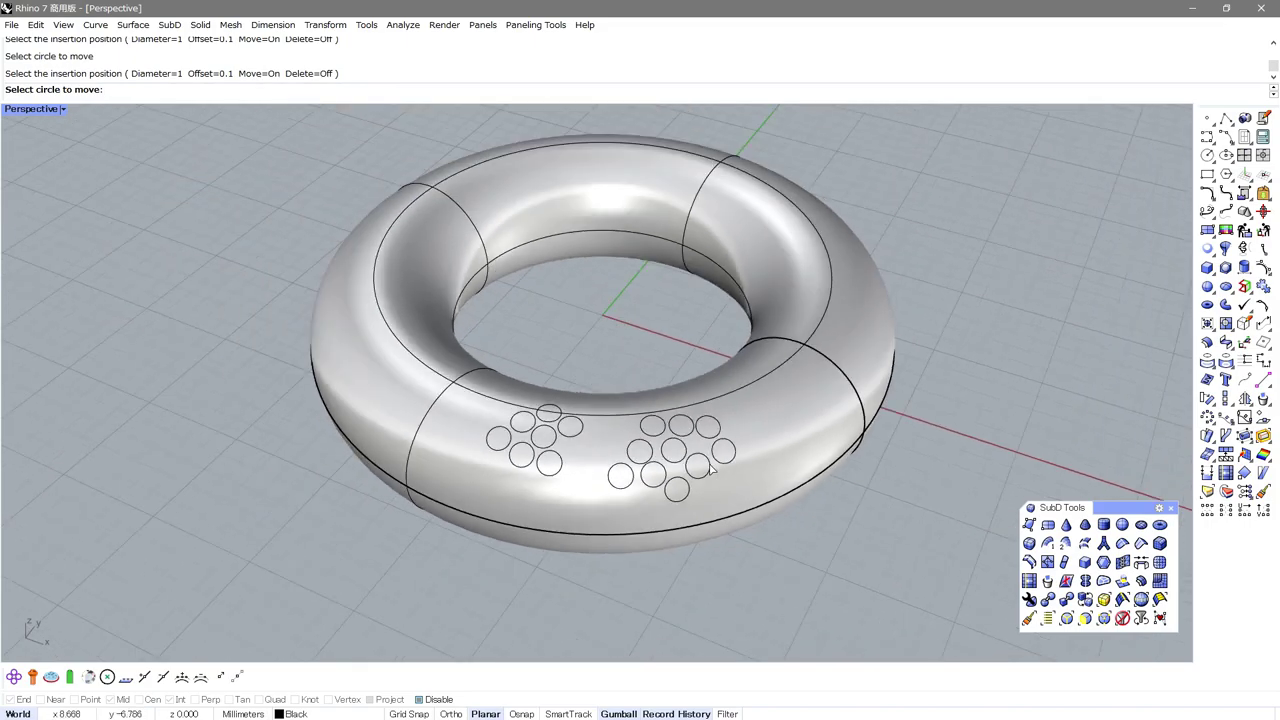
{"action": "left_click", "coordinate": [712, 458]}
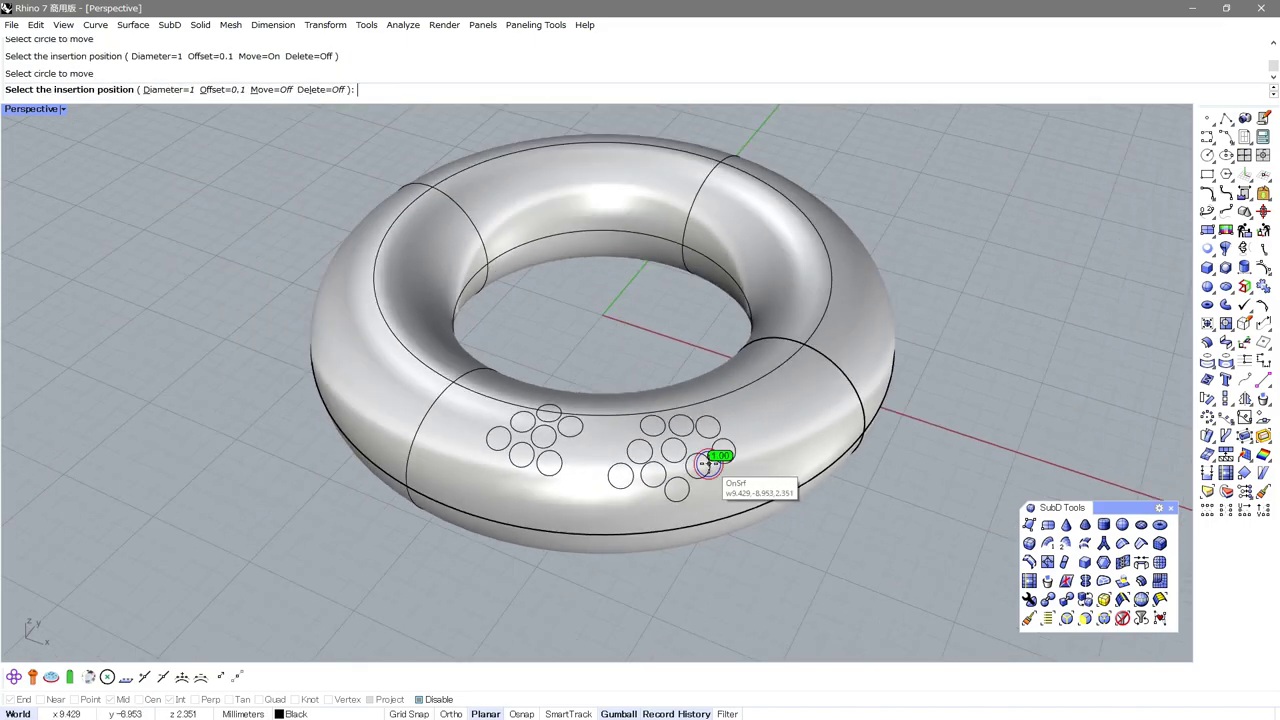
Cancel the command, delete the torus and all circles, and restore four viewports
{"action": "key", "text": "Escape"}
{"action": "key", "text": "ctrl+a"}
{"action": "key", "text": "Delete"}
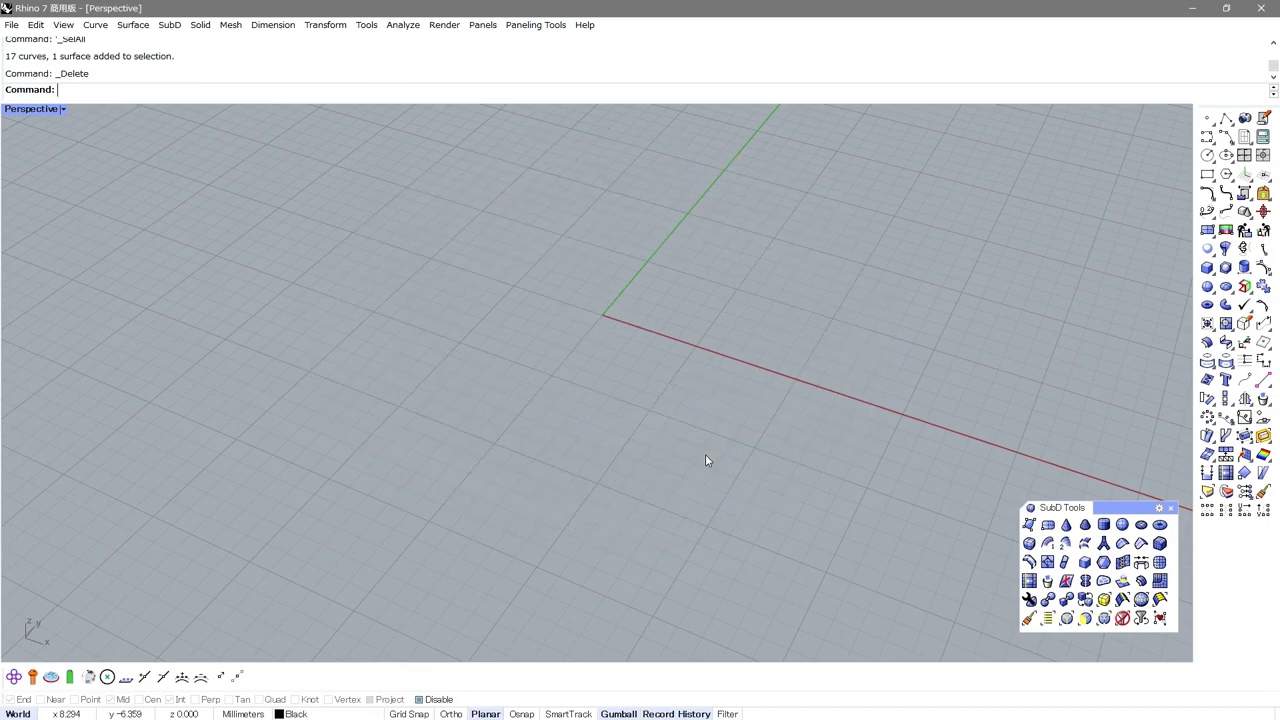
{"action": "key", "text": "ctrl+F5"}
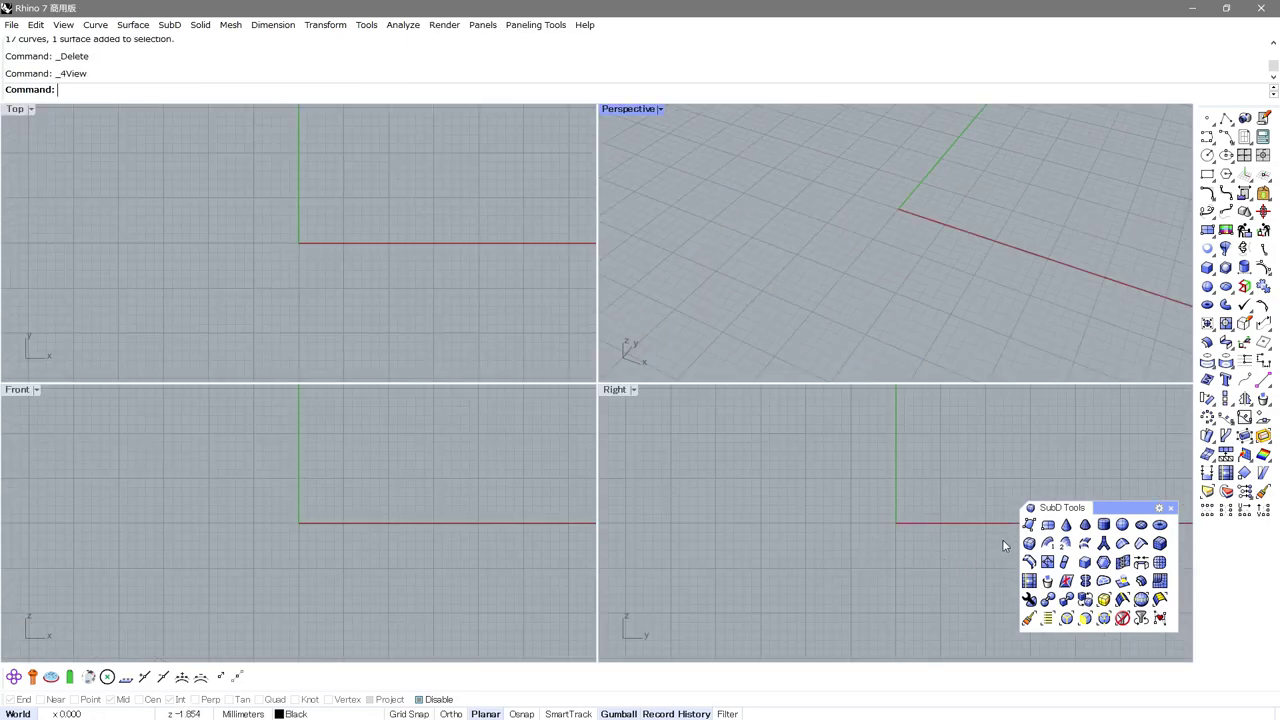
{"action": "left_click", "coordinate": [1103, 525]}
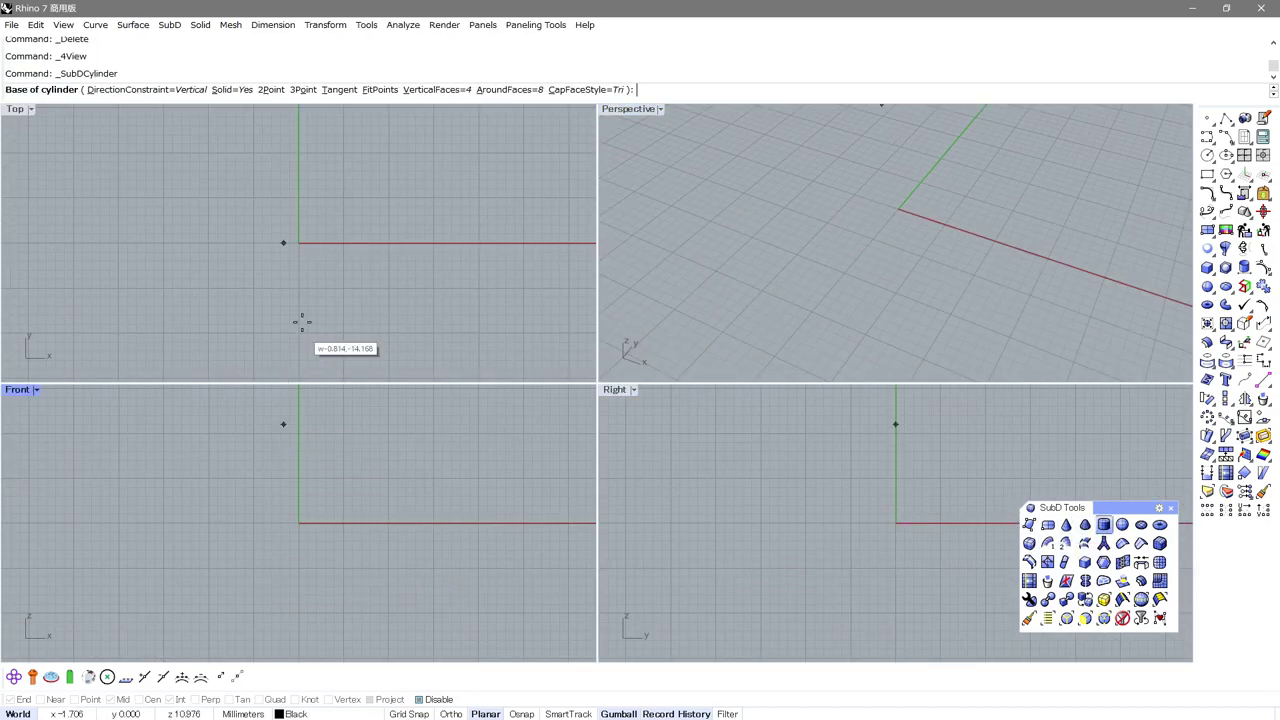
Create a SubD cylinder based at 0, then maximize and centre it in Perspective
{"action": "type", "text": "0"}
{"action": "key", "text": "Return"}
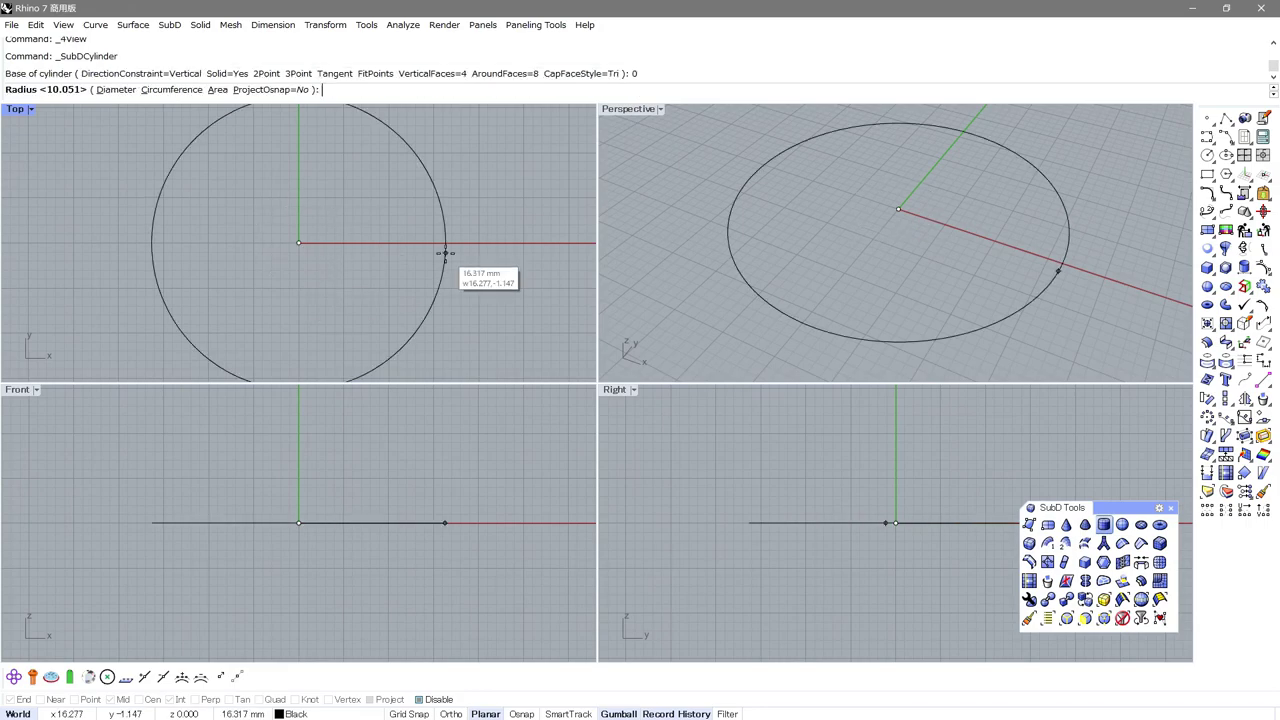
{"action": "left_click", "coordinate": [360, 263]}
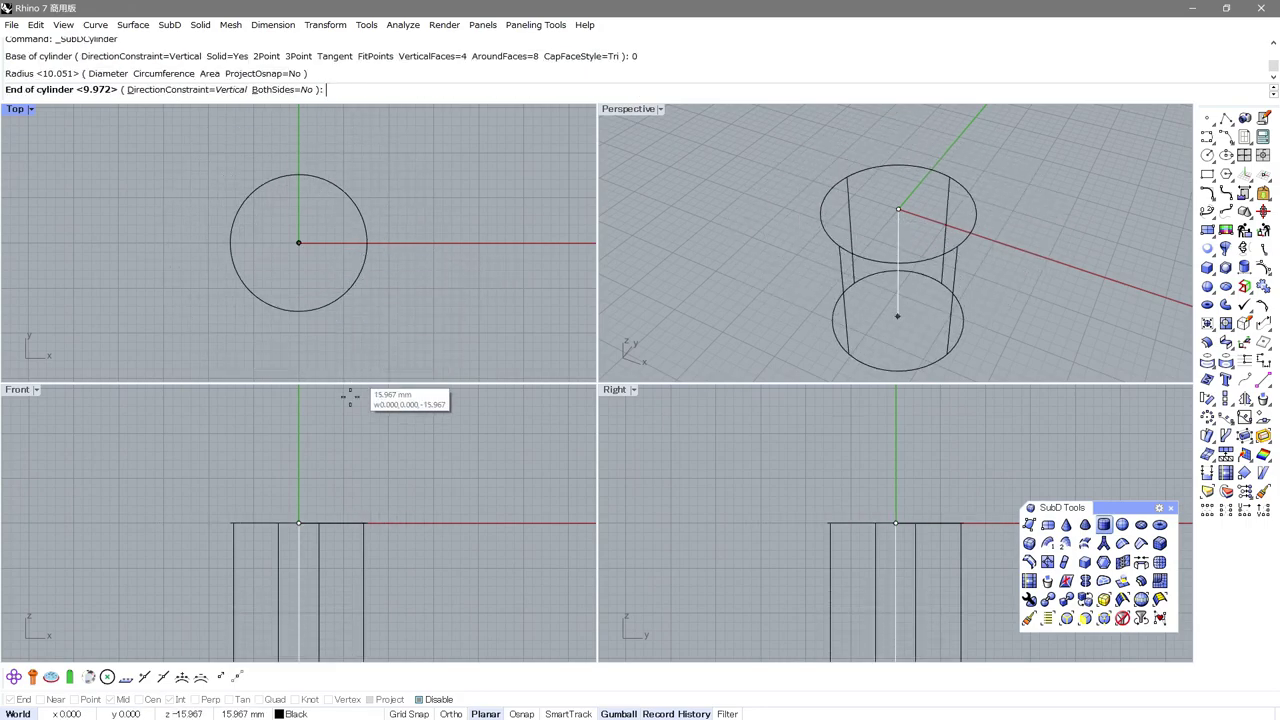
{"action": "left_click", "coordinate": [345, 426]}
{"action": "key", "text": "ctrl+F4"}
{"action": "mouse_move", "coordinate": [504, 339]}
{"action": "right_mouse_down", "text": "shift"}
{"action": "mouse_move", "coordinate": [490, 511]}
{"action": "mouse_move", "coordinate": [506, 469]}
{"action": "right_mouse_up", "text": "shift"}
Start CircleOnObject on the cylinder and place the first three small circles on its top
{"action": "left_click", "coordinate": [14, 677]}
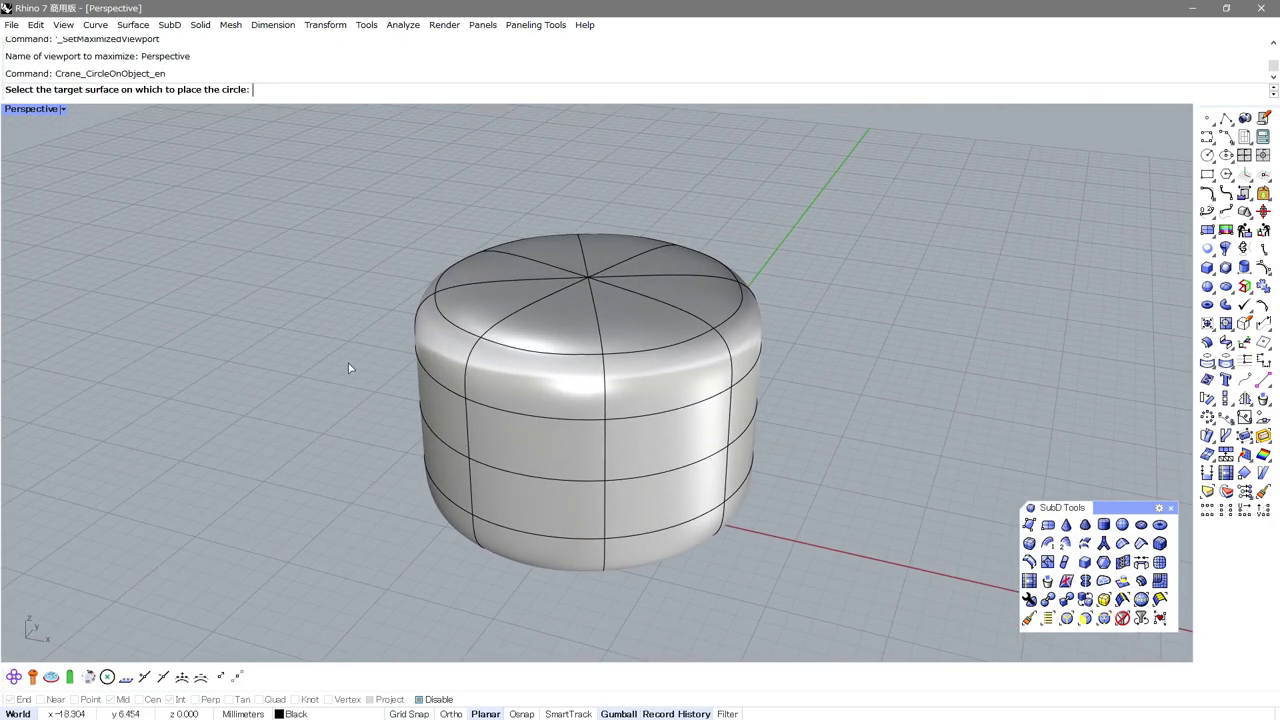
{"action": "right_click_drag", "start_coordinate": [348, 363], "coordinate": [430, 360]}
{"action": "left_click", "coordinate": [465, 312]}
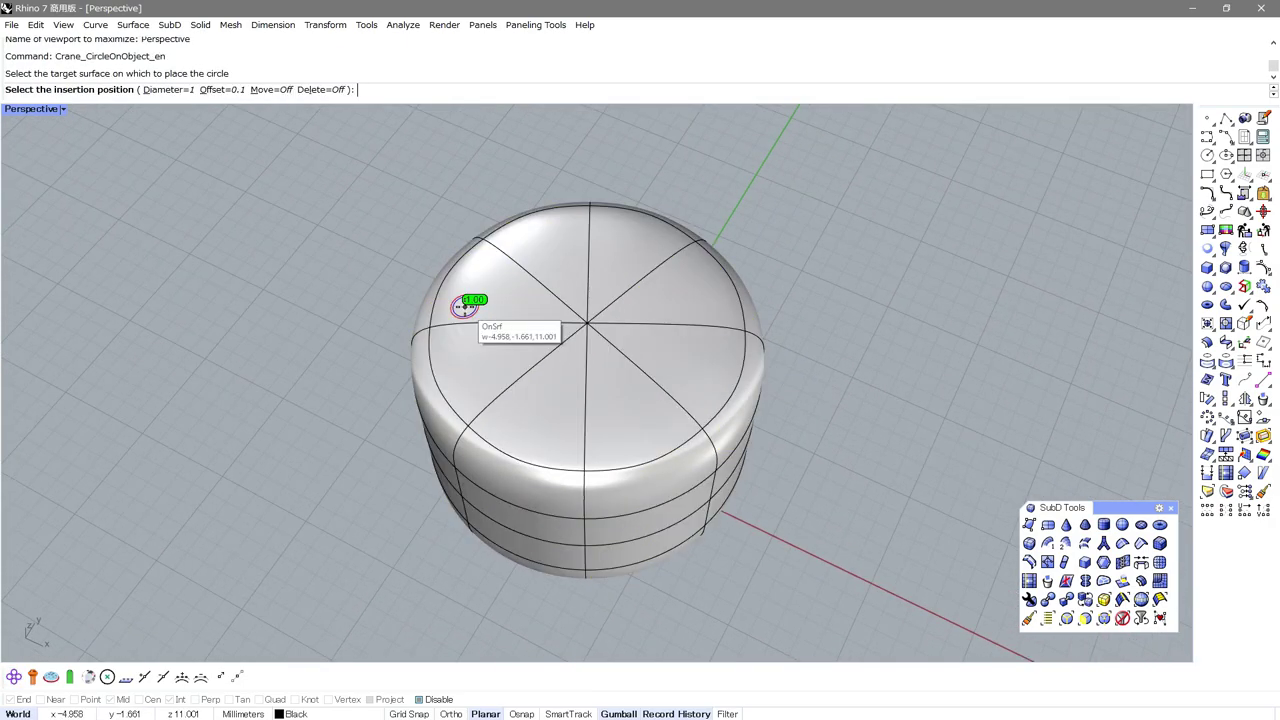
{"action": "mouse_move", "coordinate": [480, 303]}
{"action": "right_mouse_down"}
{"action": "mouse_move", "coordinate": [508, 291]}
{"action": "mouse_move", "coordinate": [433, 309]}
{"action": "right_mouse_up"}
{"action": "scroll", "coordinate": [508, 291], "scroll_direction": "up", "scroll_amount": 2}
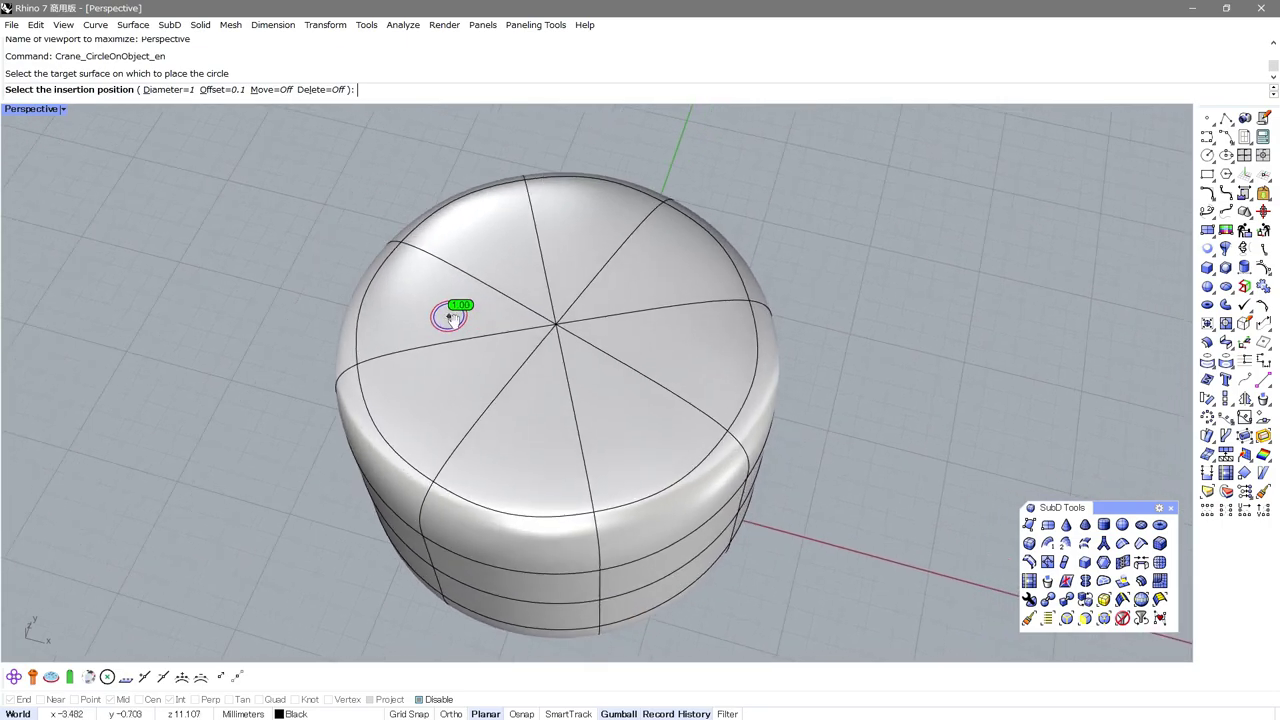
{"action": "left_click", "coordinate": [417, 307]}
{"action": "left_click", "coordinate": [397, 349]}
{"action": "left_click", "coordinate": [402, 391]}
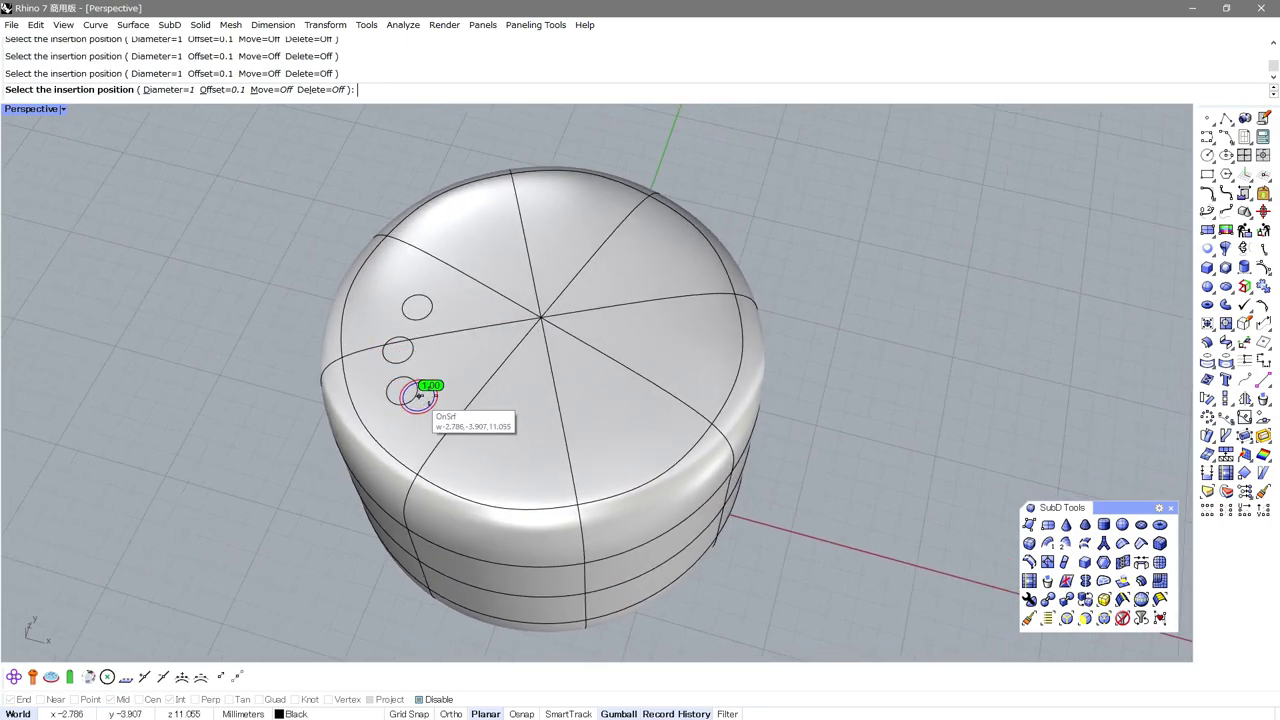
Add seven more small circles to the cluster on the cylinder top
{"action": "left_click", "coordinate": [453, 318]}
{"action": "left_click", "coordinate": [443, 408]}
{"action": "left_click", "coordinate": [461, 366]}
{"action": "left_click", "coordinate": [449, 267]}
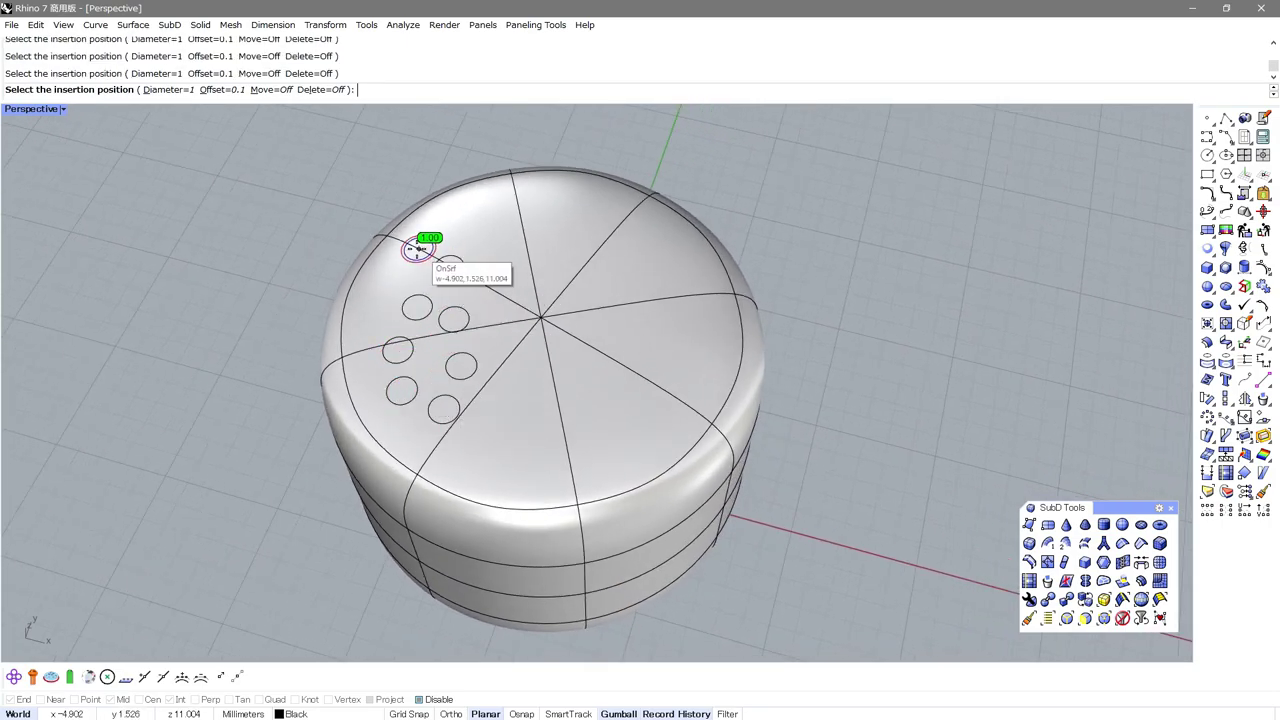
{"action": "left_click", "coordinate": [400, 255]}
{"action": "left_click", "coordinate": [371, 300]}
{"action": "left_click", "coordinate": [359, 343]}
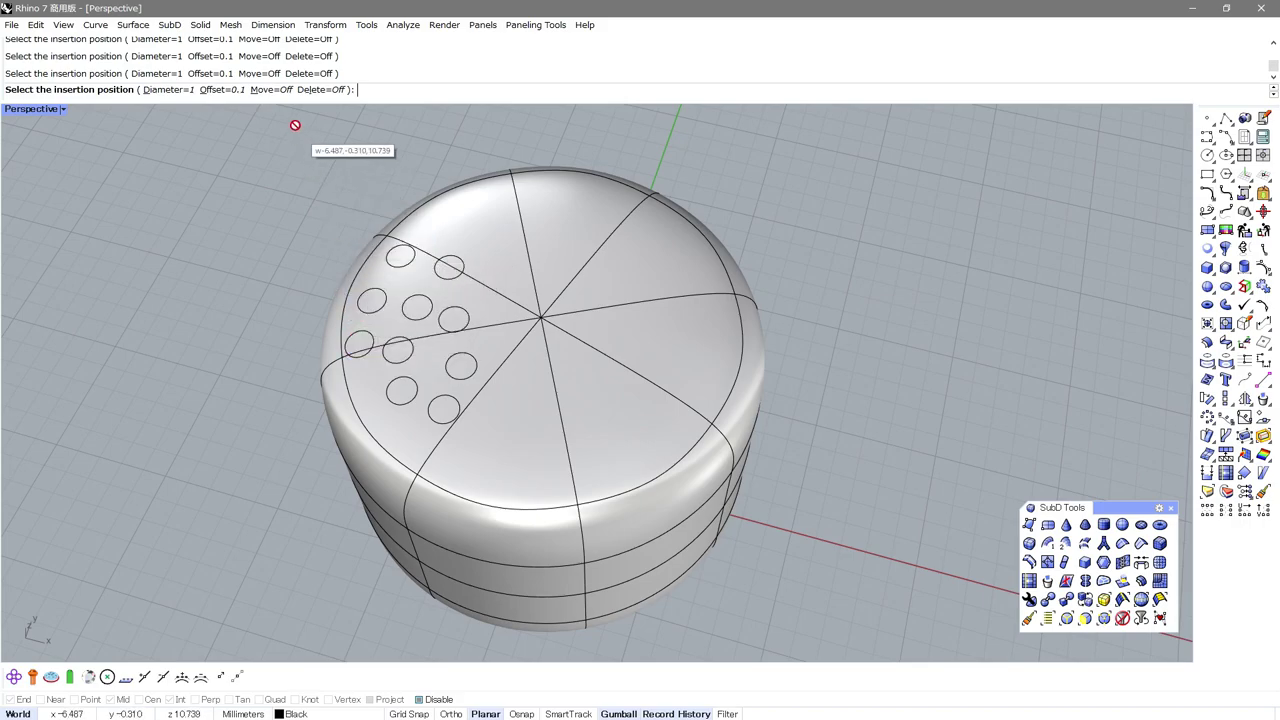
With Move=On, reposition two of the small circles to new spots
{"action": "left_click", "coordinate": [272, 90]}
{"action": "left_click", "coordinate": [447, 328]}
{"action": "left_click", "coordinate": [475, 318]}
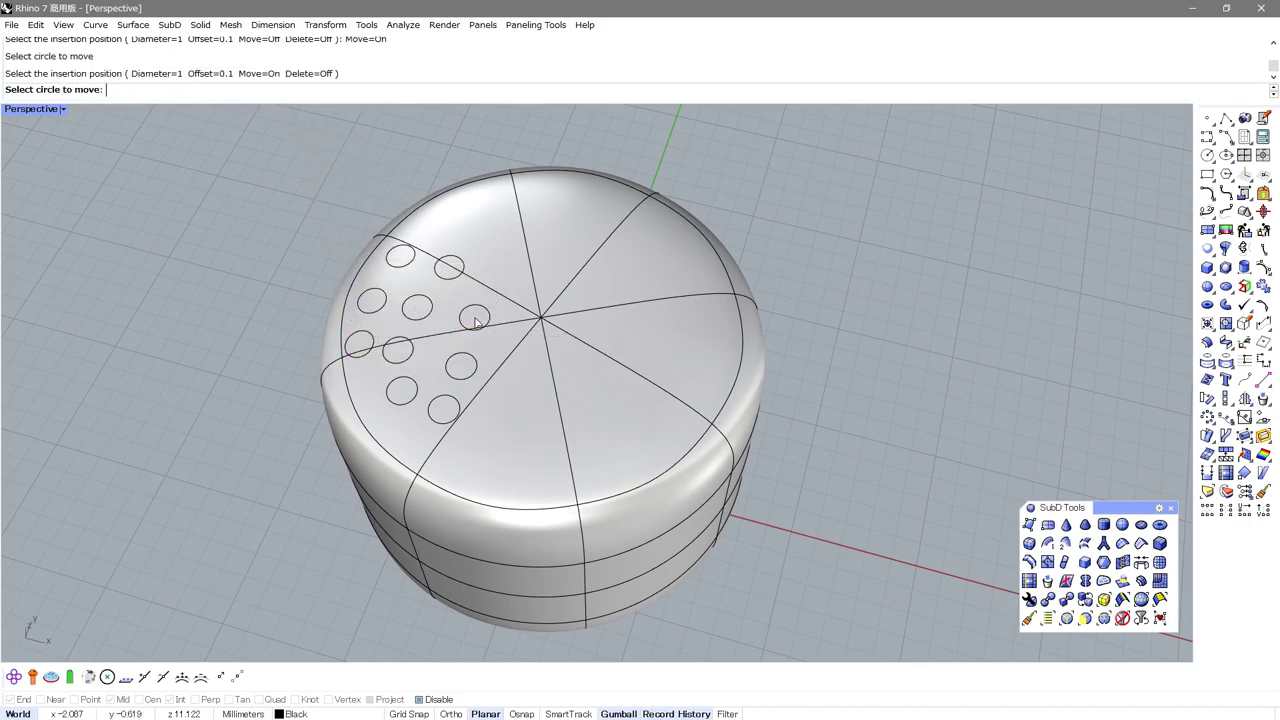
{"action": "left_click", "coordinate": [476, 368]}
{"action": "left_click", "coordinate": [456, 368]}
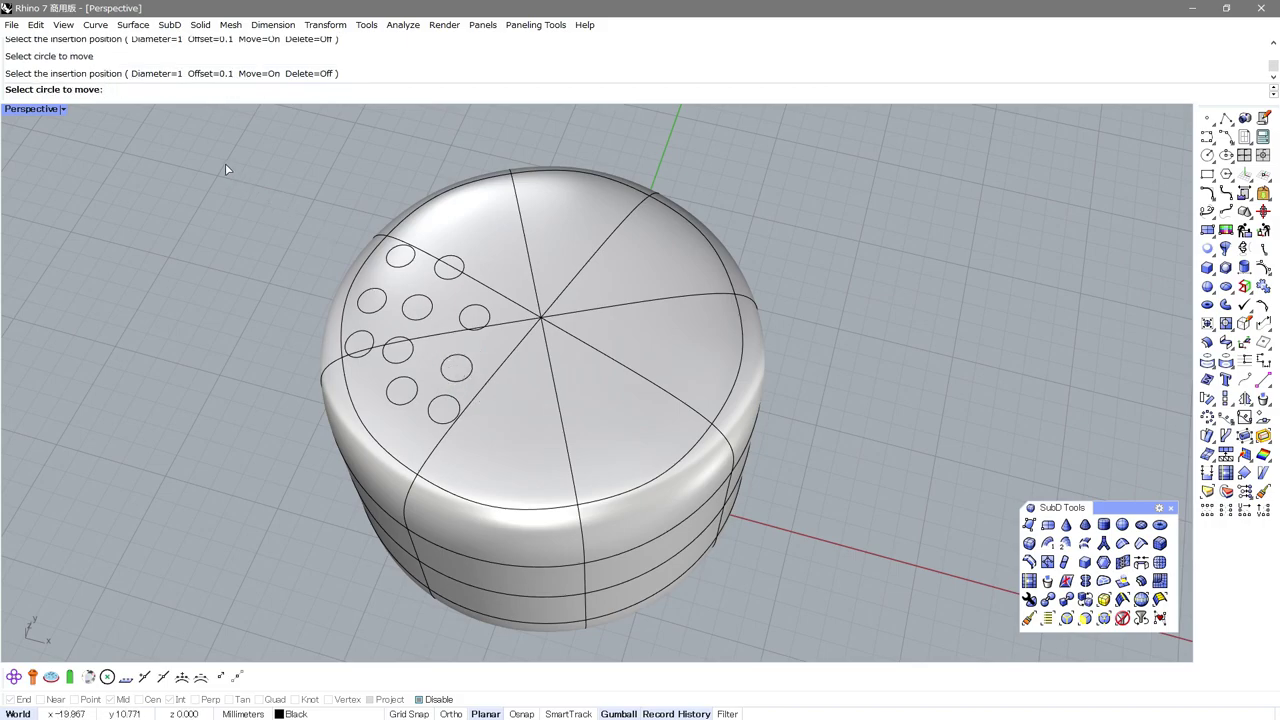
{"action": "key", "text": "Return"}
{"action": "type", "text": "1."}
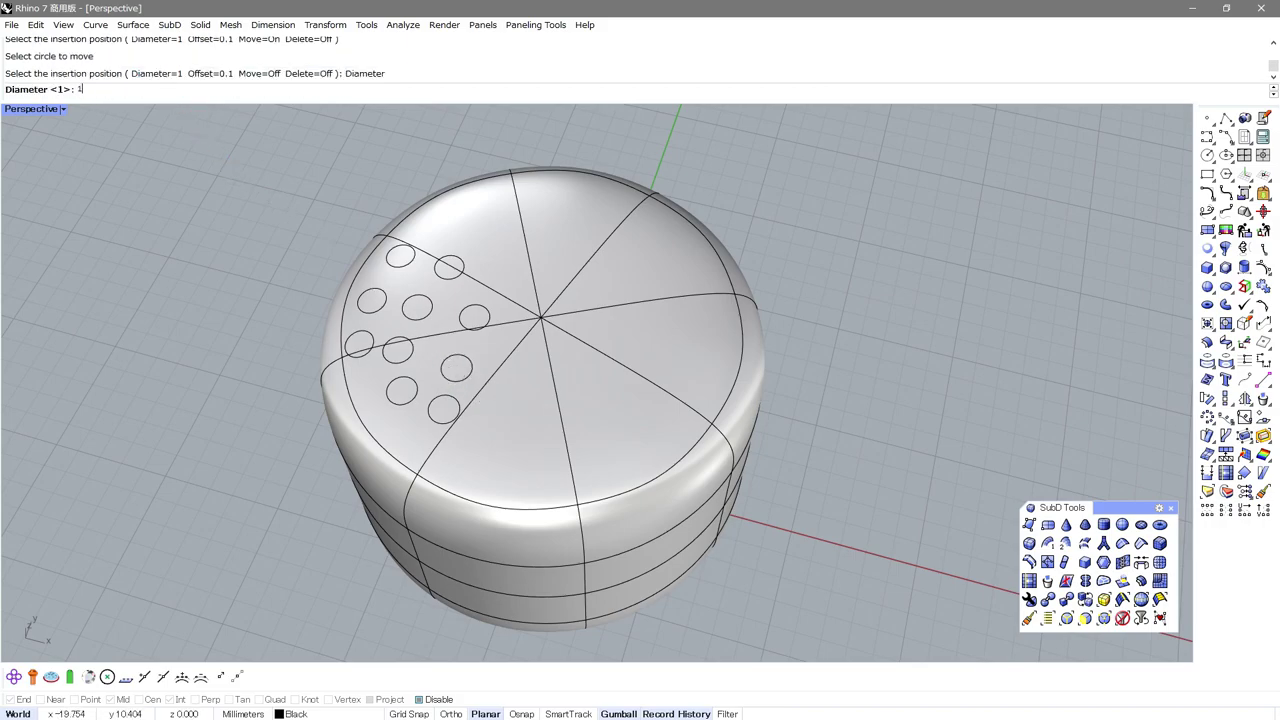
Set the circle diameter to 1.5 and place a larger circle on the top
{"action": "type", "text": "5"}
{"action": "key", "text": "Return"}
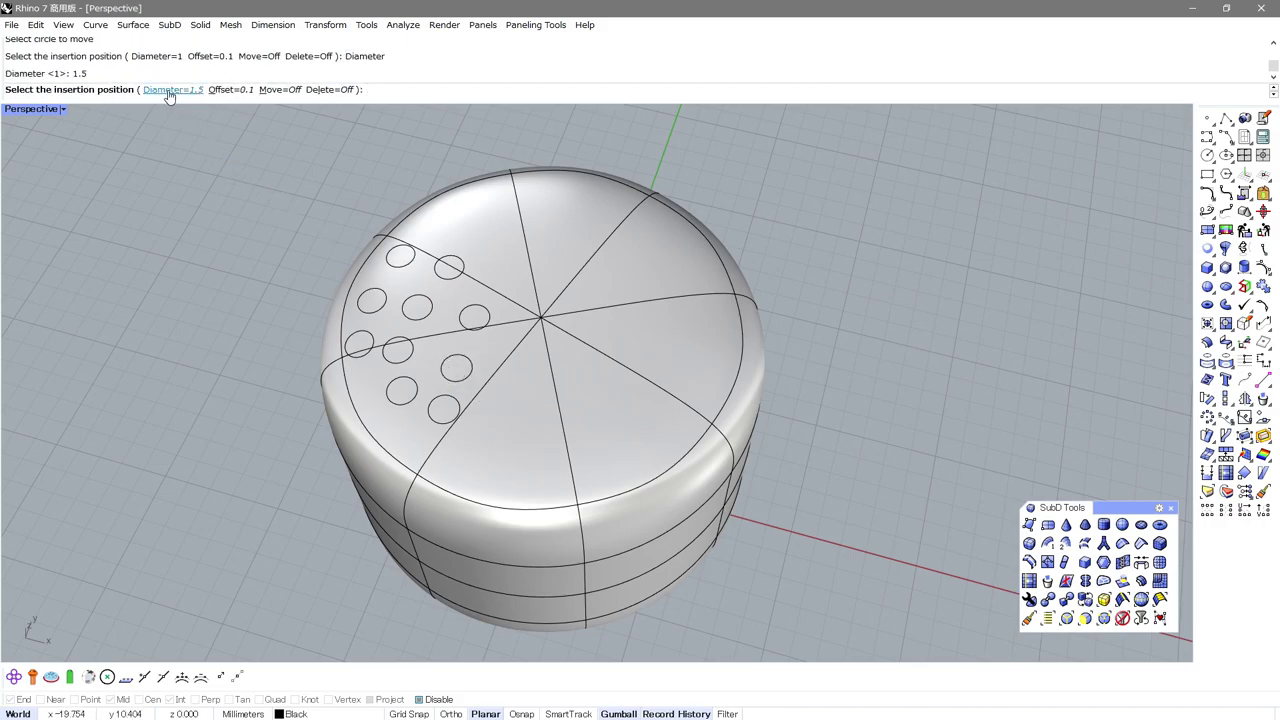
{"action": "left_click", "coordinate": [505, 276]}
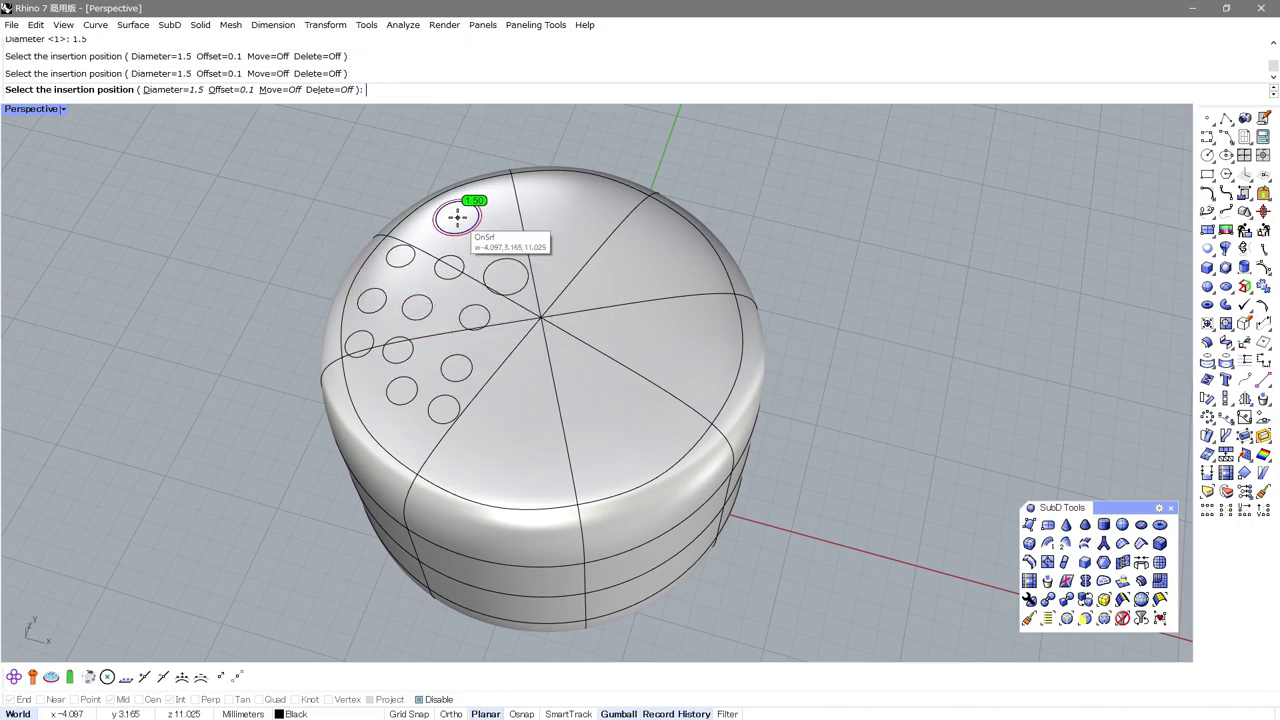
{"action": "key", "text": "Return"}
Select several circles on the top one by one to inspect them, then clear the selection
{"action": "right_click_drag", "start_coordinate": [456, 216], "coordinate": [508, 296]}
{"action": "left_click", "coordinate": [508, 298]}
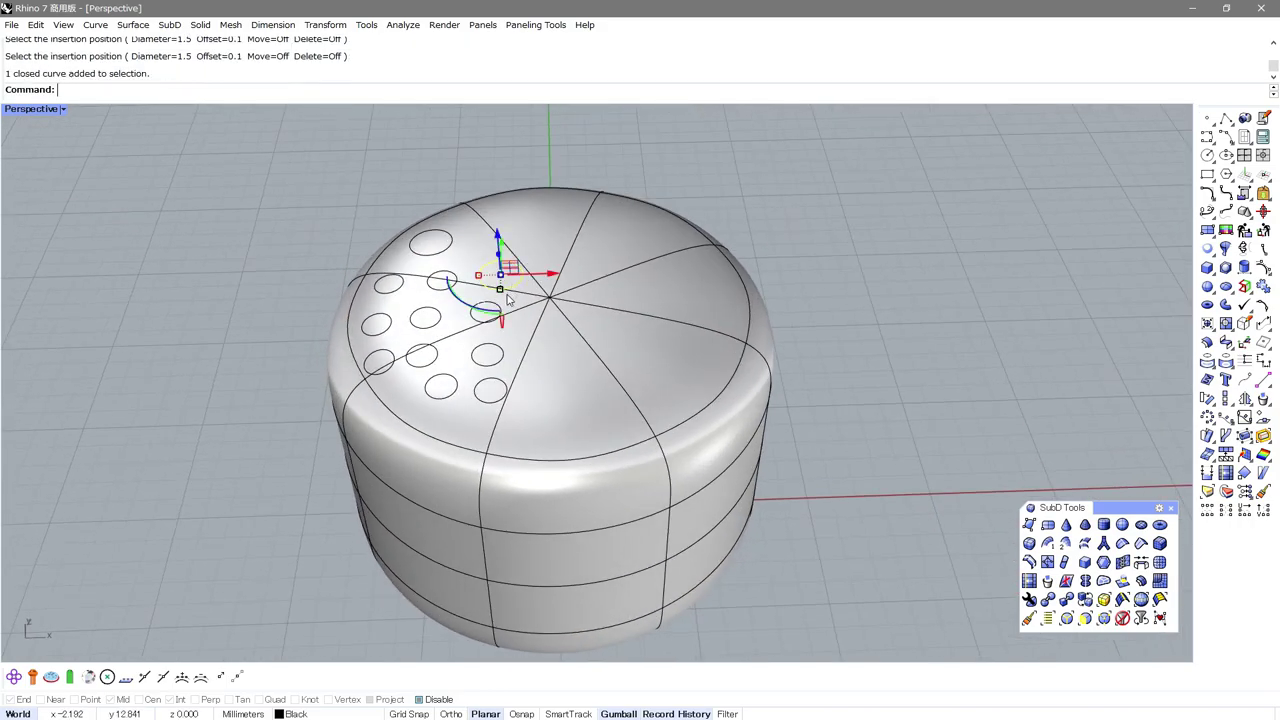
{"action": "left_click", "coordinate": [488, 385]}
{"action": "left_click", "coordinate": [495, 345]}
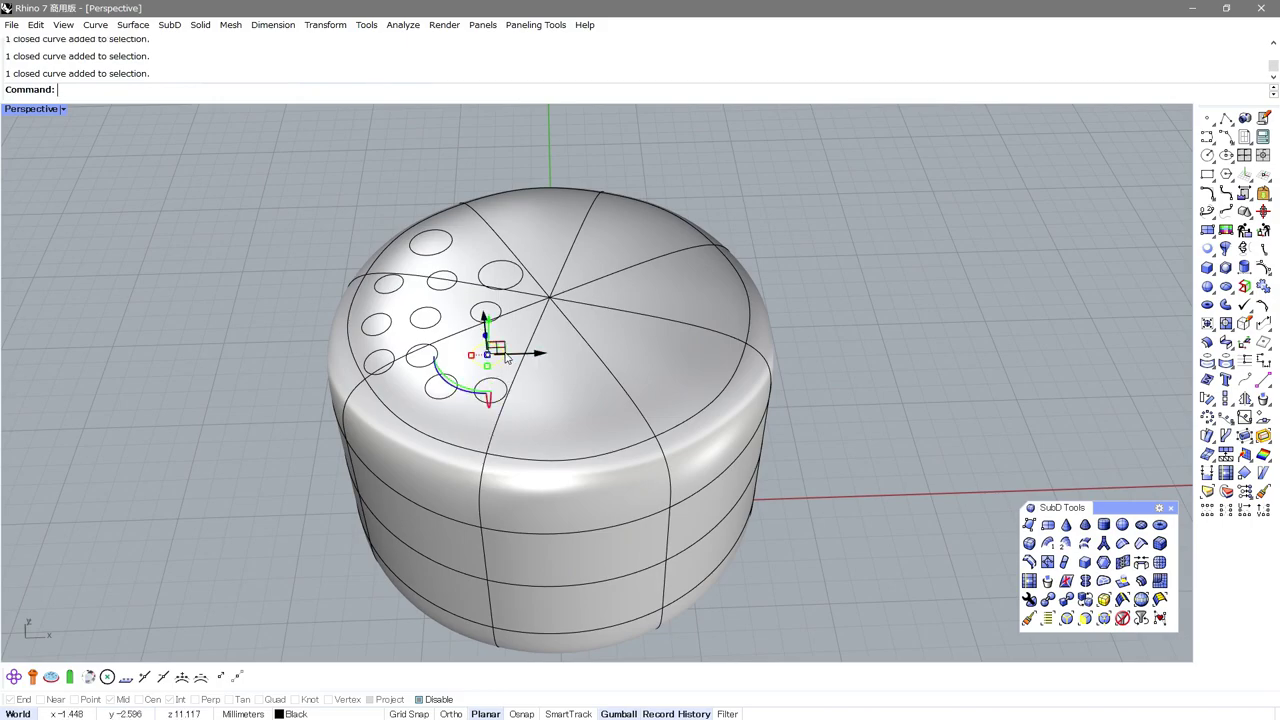
{"action": "left_click", "coordinate": [500, 310]}
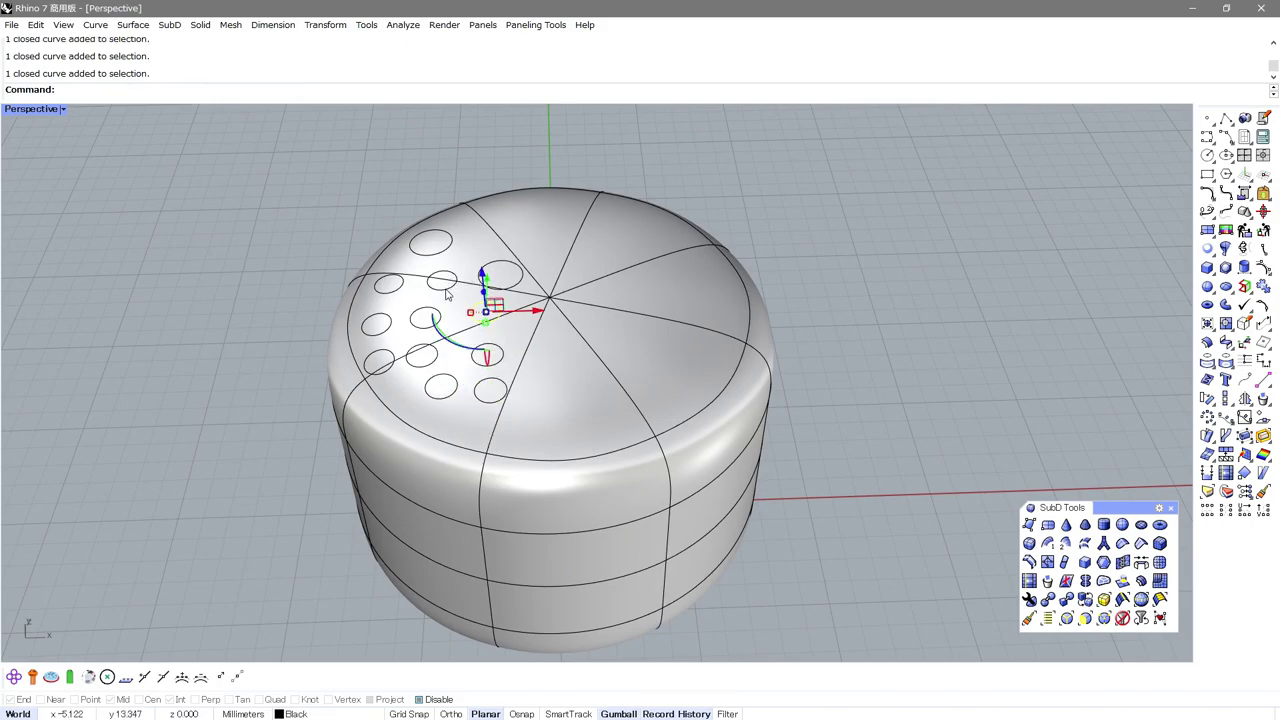
{"action": "left_click", "coordinate": [446, 291]}
{"action": "left_click", "coordinate": [415, 252]}
{"action": "left_click", "coordinate": [265, 349]}
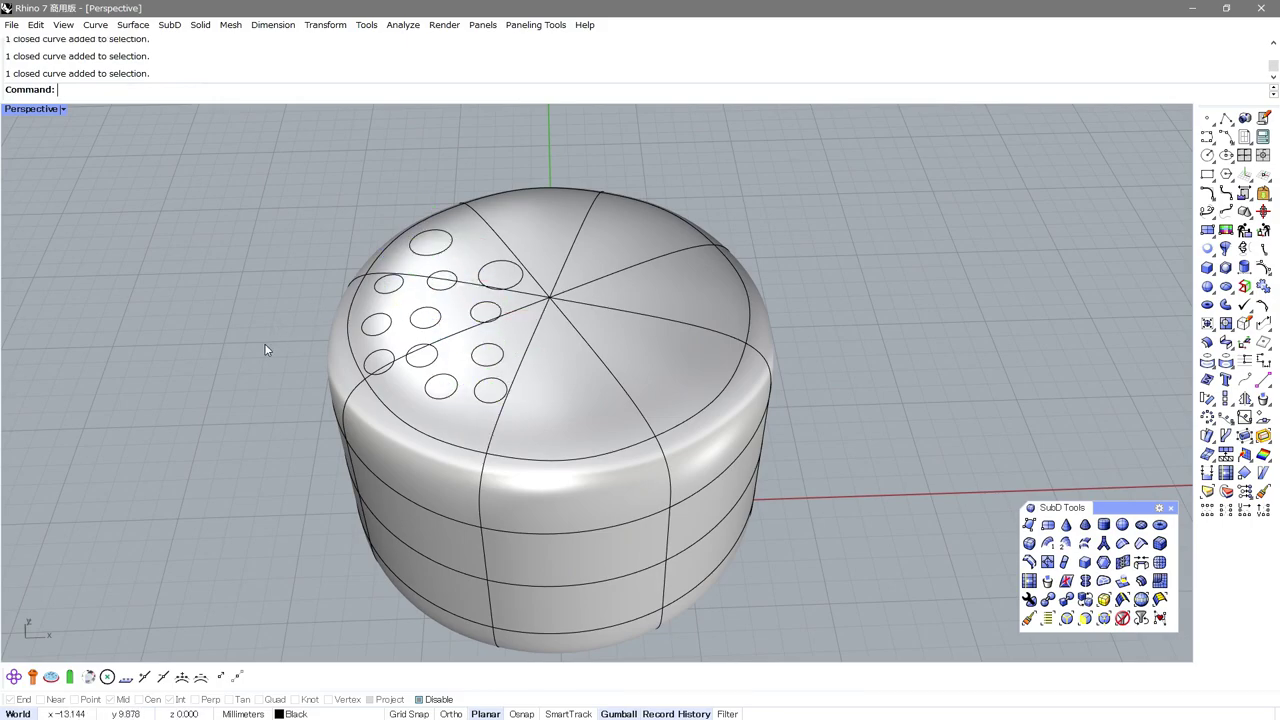
Run CircleOnObjectGroup on the cylinder top and place eight small circles on its right side
{"action": "left_click", "coordinate": [14, 677]}
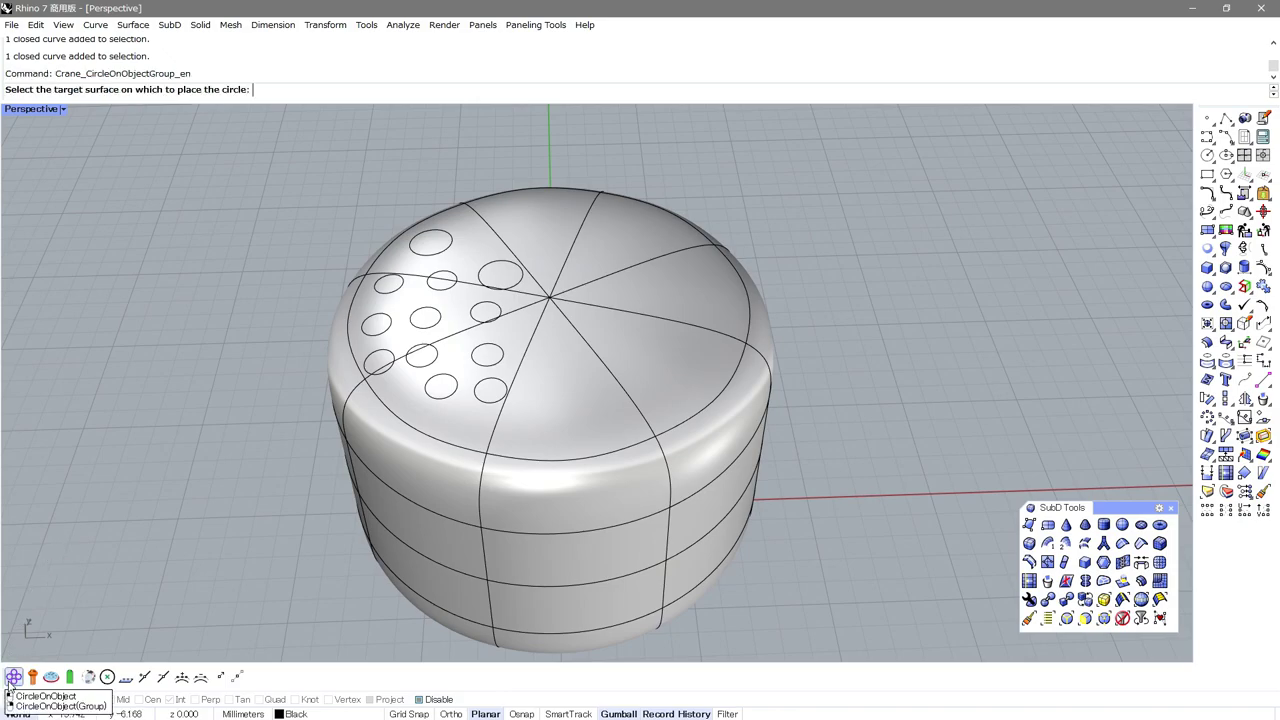
{"action": "mouse_move", "coordinate": [556, 375]}
{"action": "right_mouse_down"}
{"action": "mouse_move", "coordinate": [617, 410]}
{"action": "mouse_move", "coordinate": [643, 390]}
{"action": "right_mouse_up"}
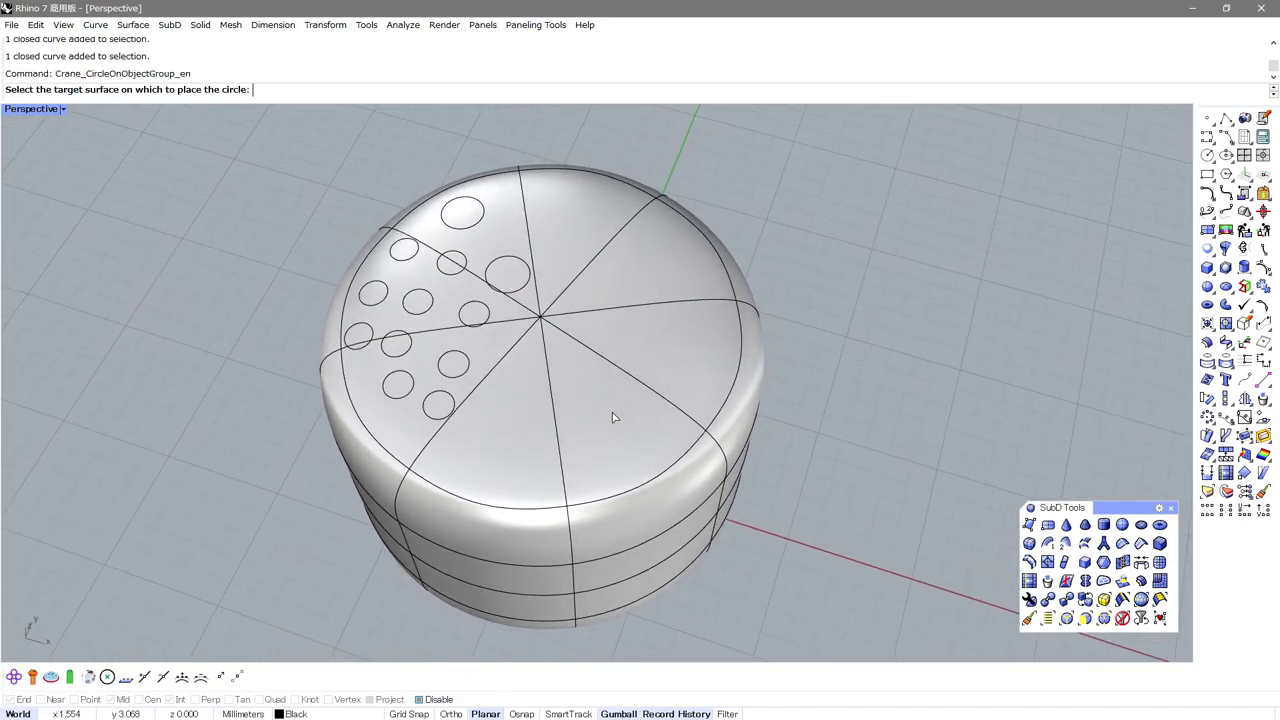
{"action": "left_click", "coordinate": [614, 418]}
{"action": "left_click", "coordinate": [602, 422]}
{"action": "left_click", "coordinate": [650, 380]}
{"action": "left_click", "coordinate": [608, 340]}
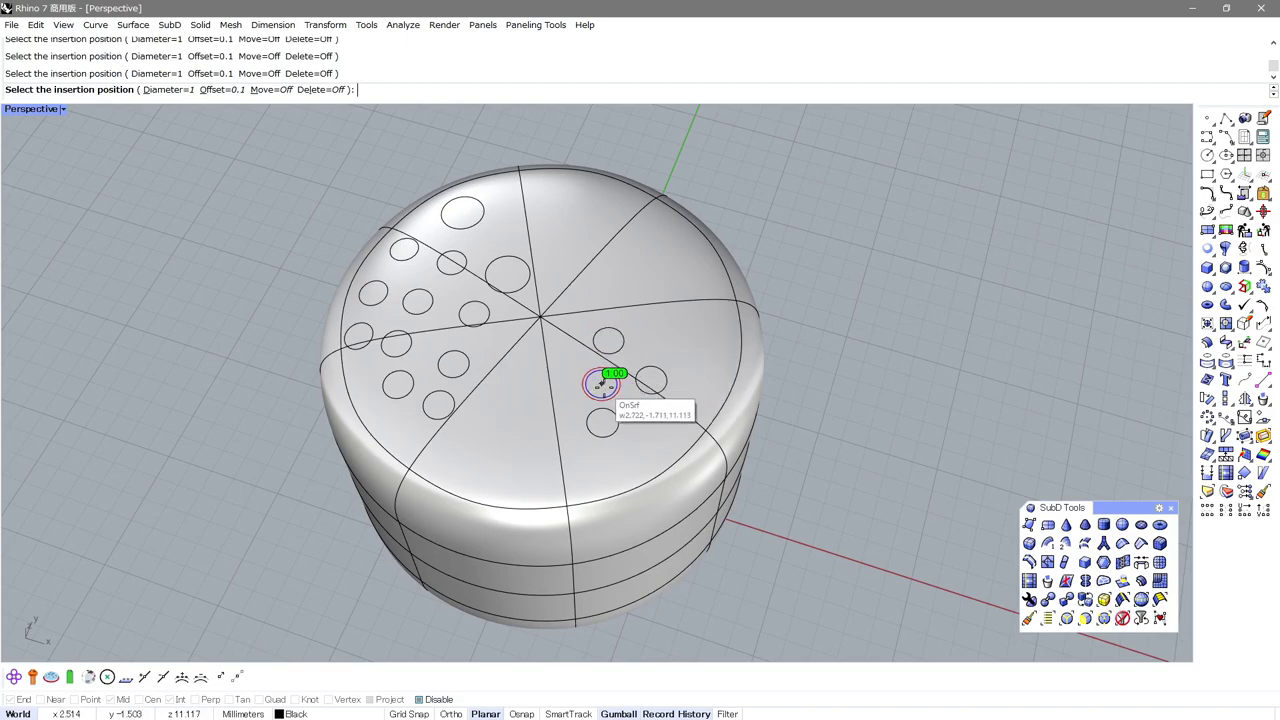
{"action": "left_click", "coordinate": [649, 433]}
{"action": "left_click", "coordinate": [586, 377]}
{"action": "left_click", "coordinate": [561, 427]}
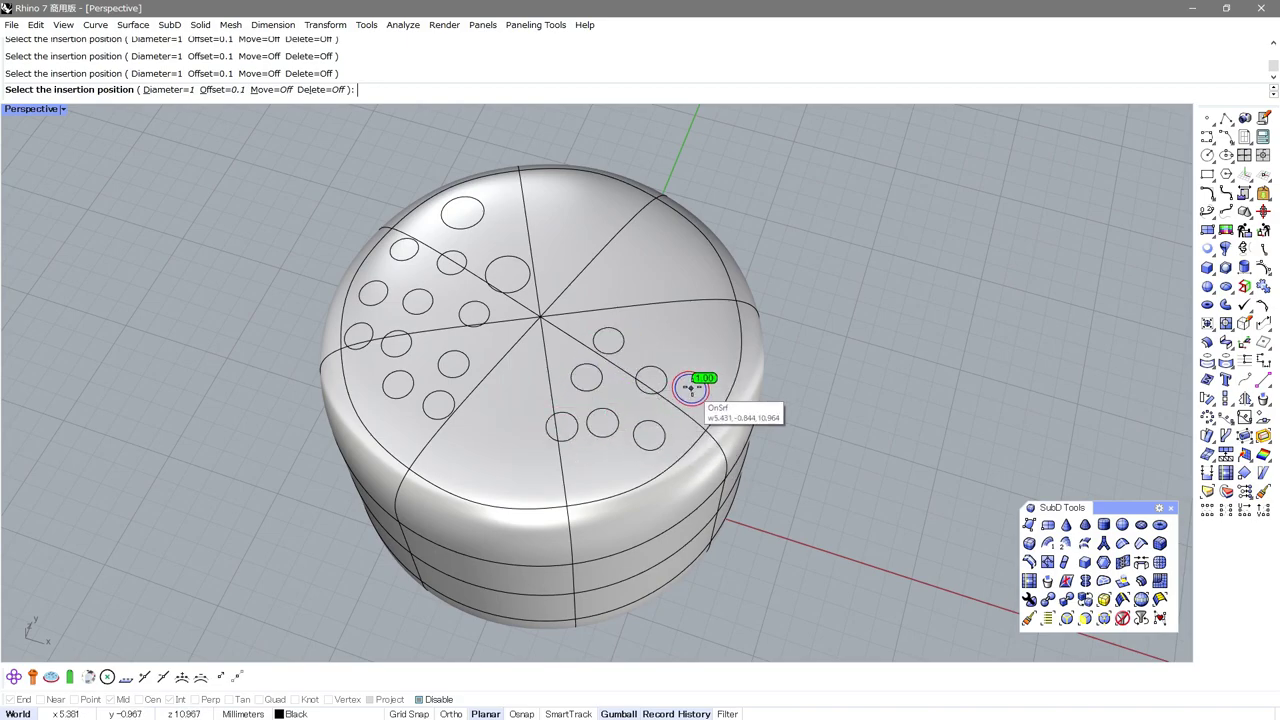
{"action": "left_click", "coordinate": [706, 371]}
{"action": "left_click", "coordinate": [646, 330]}
{"action": "key", "text": "Return"}
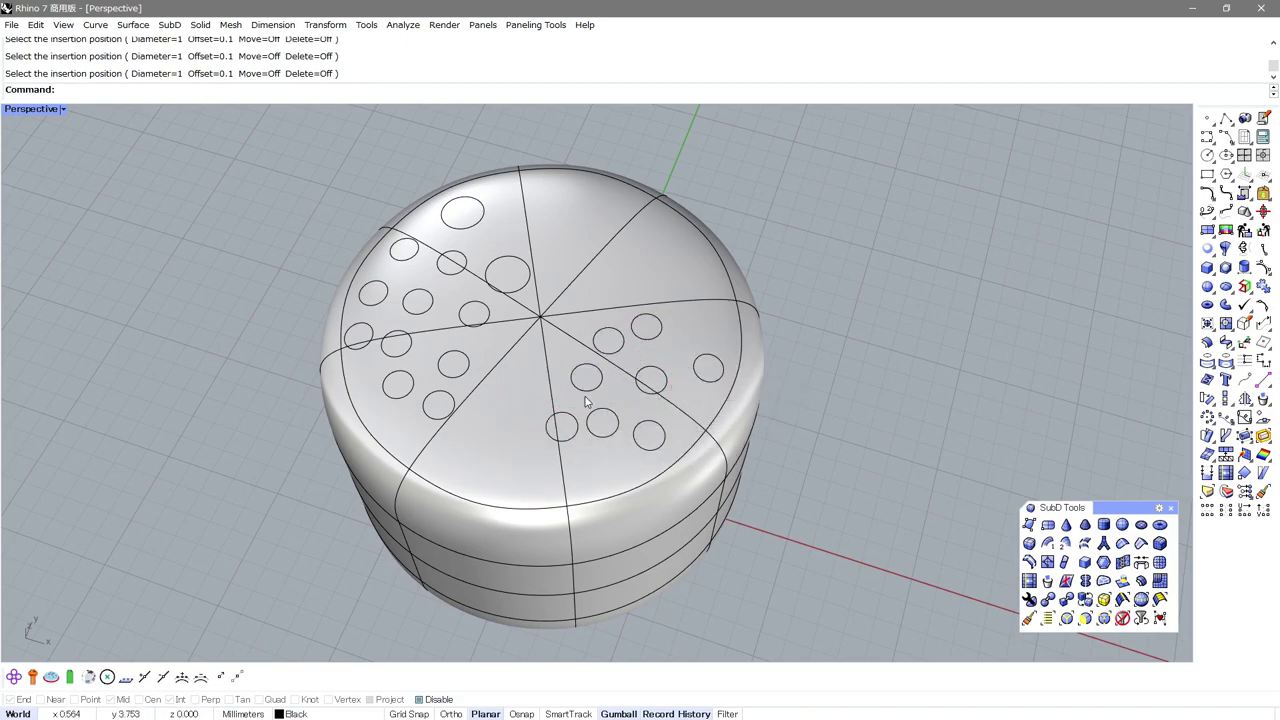
Select the eight new circles to check them, then orbit to view the top from above
{"action": "left_click_drag", "start_coordinate": [725, 310], "coordinate": [574, 452]}
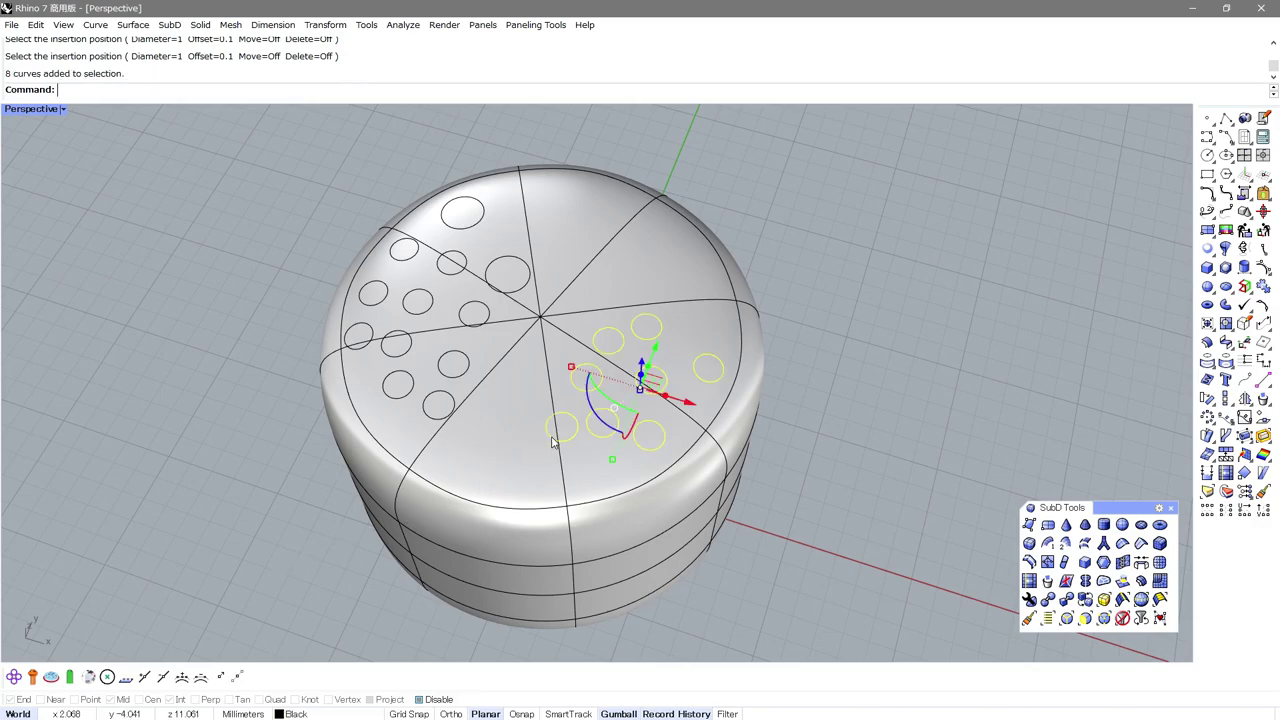
{"action": "right_click_drag", "start_coordinate": [574, 452], "coordinate": [634, 392]}
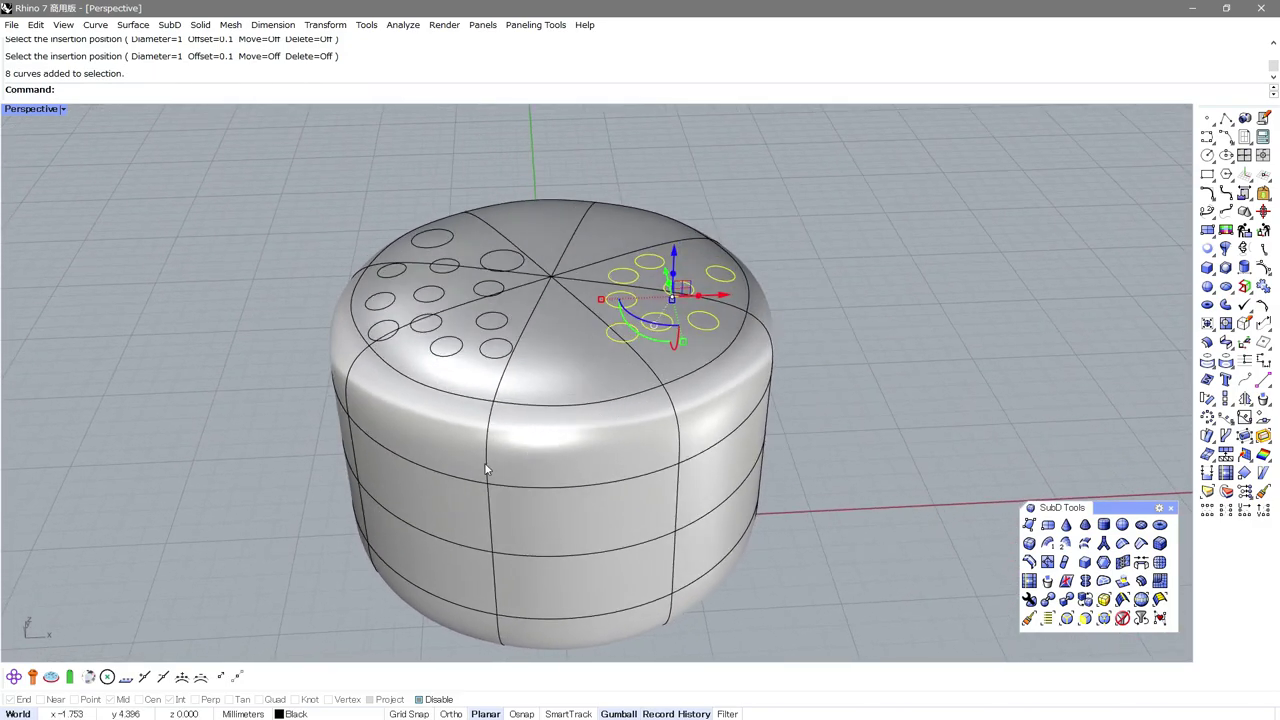
{"action": "left_click", "coordinate": [296, 466]}
{"action": "right_click_drag", "start_coordinate": [296, 466], "coordinate": [178, 559]}
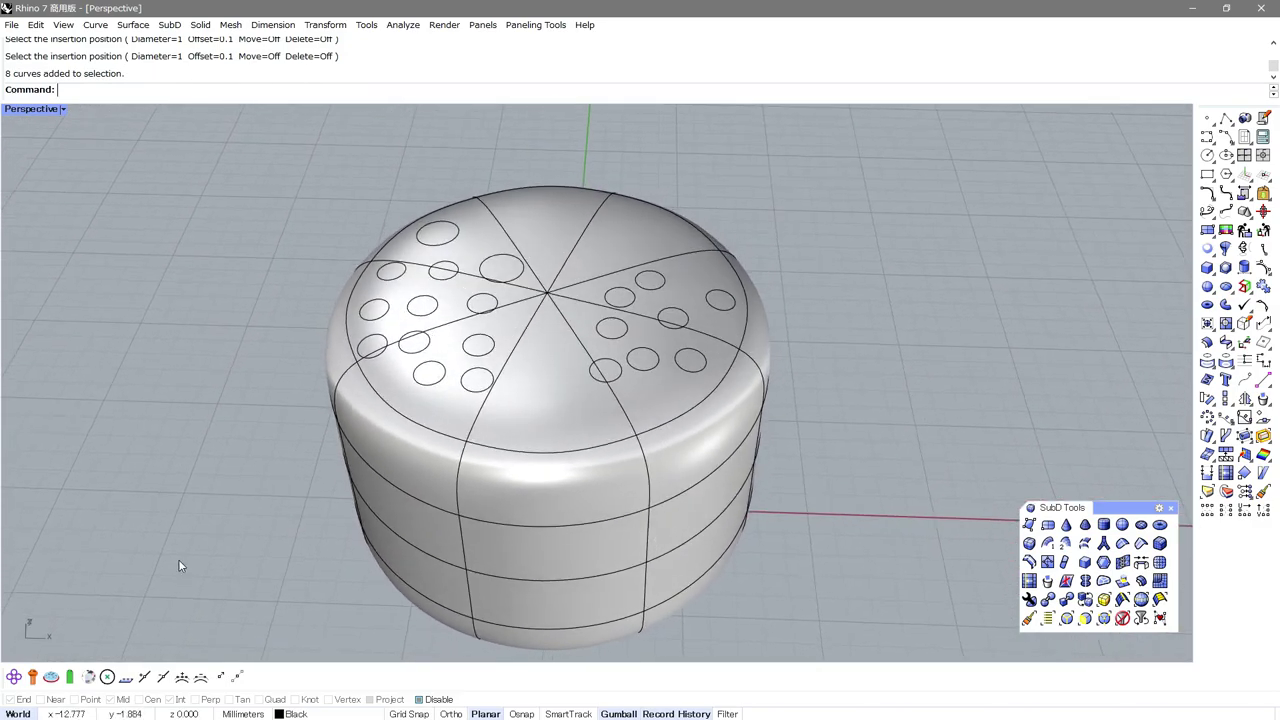
{"action": "left_click", "coordinate": [30, 676]}
{"action": "right_click_drag", "start_coordinate": [181, 312], "coordinate": [159, 356]}
{"action": "key", "text": "Escape"}
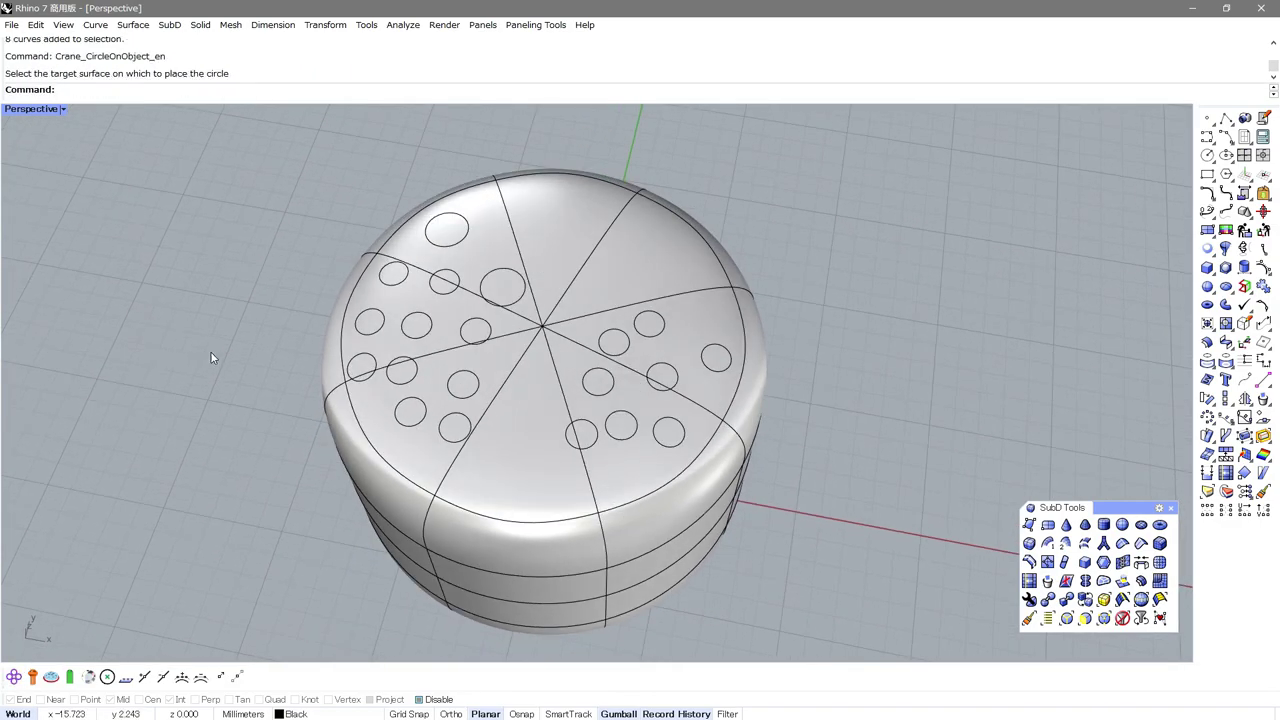
With CircleOnObject Delete=On, remove both 1.5-diameter circles and four right-cluster circles
{"action": "key", "text": "Return"}
{"action": "left_click", "coordinate": [424, 339]}
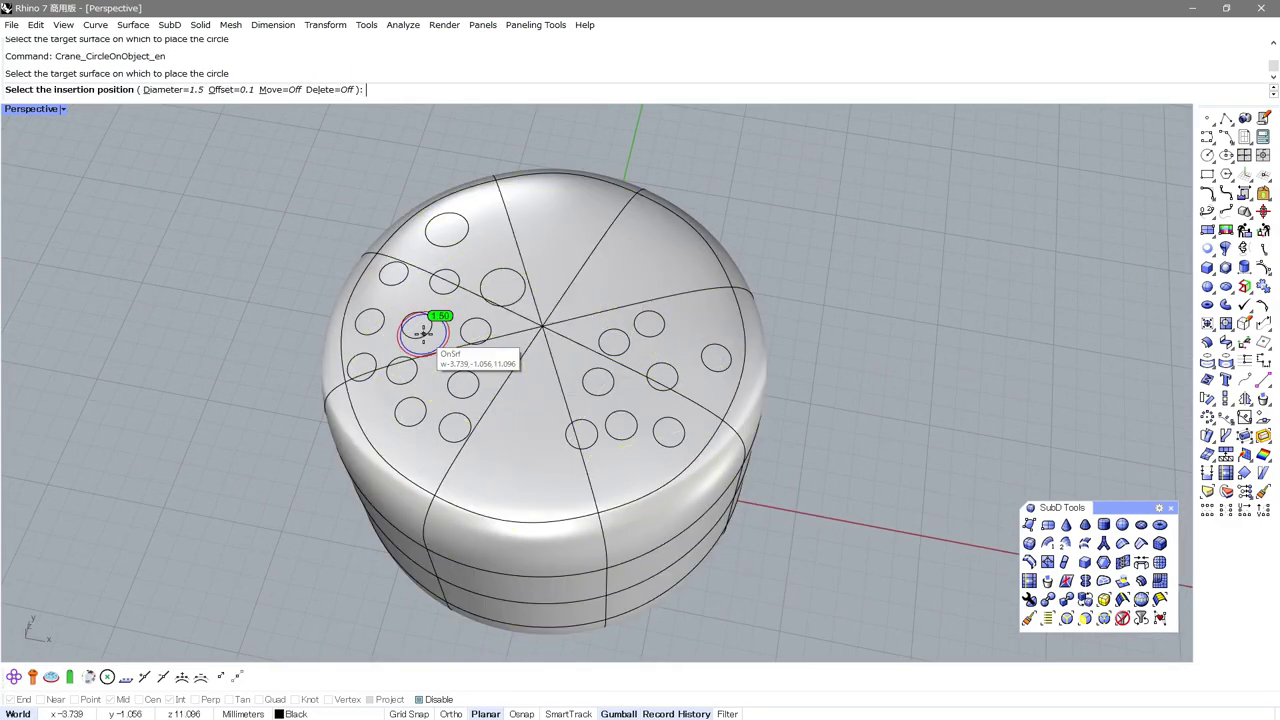
{"action": "left_click", "coordinate": [328, 89]}
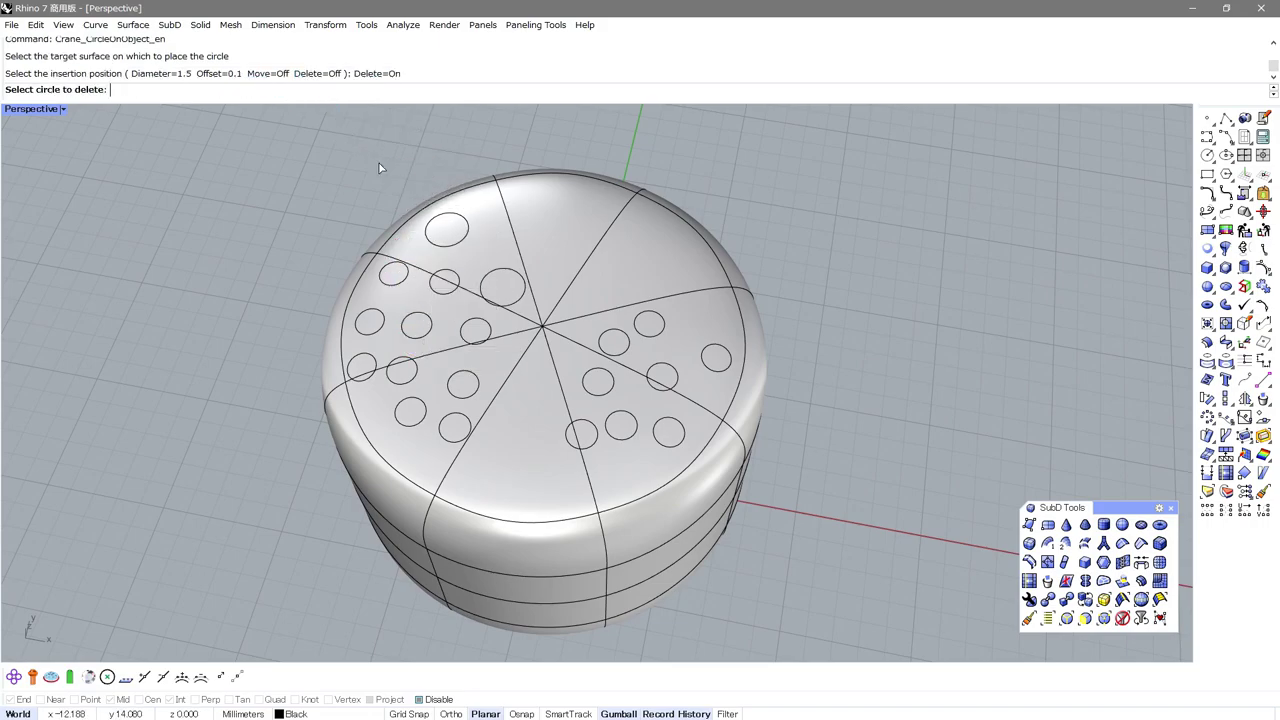
{"action": "left_click", "coordinate": [514, 301]}
{"action": "left_click", "coordinate": [453, 244]}
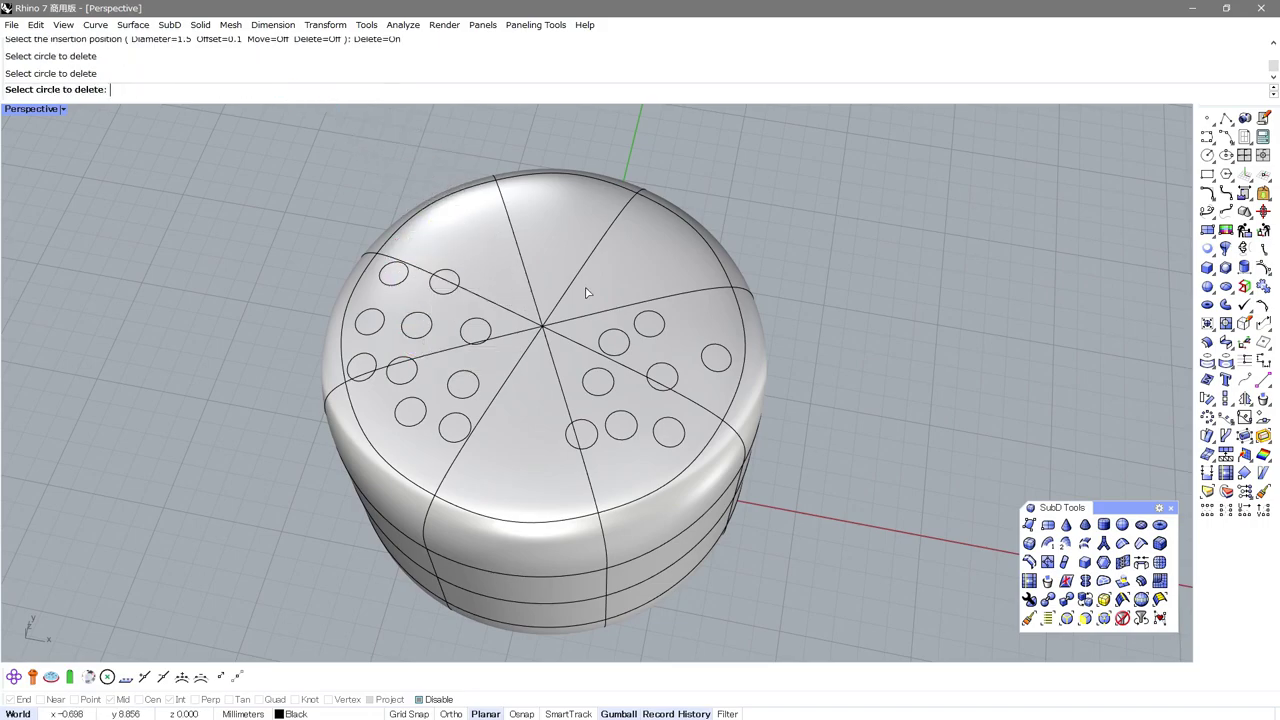
{"action": "left_click", "coordinate": [657, 386]}
{"action": "left_click", "coordinate": [721, 363]}
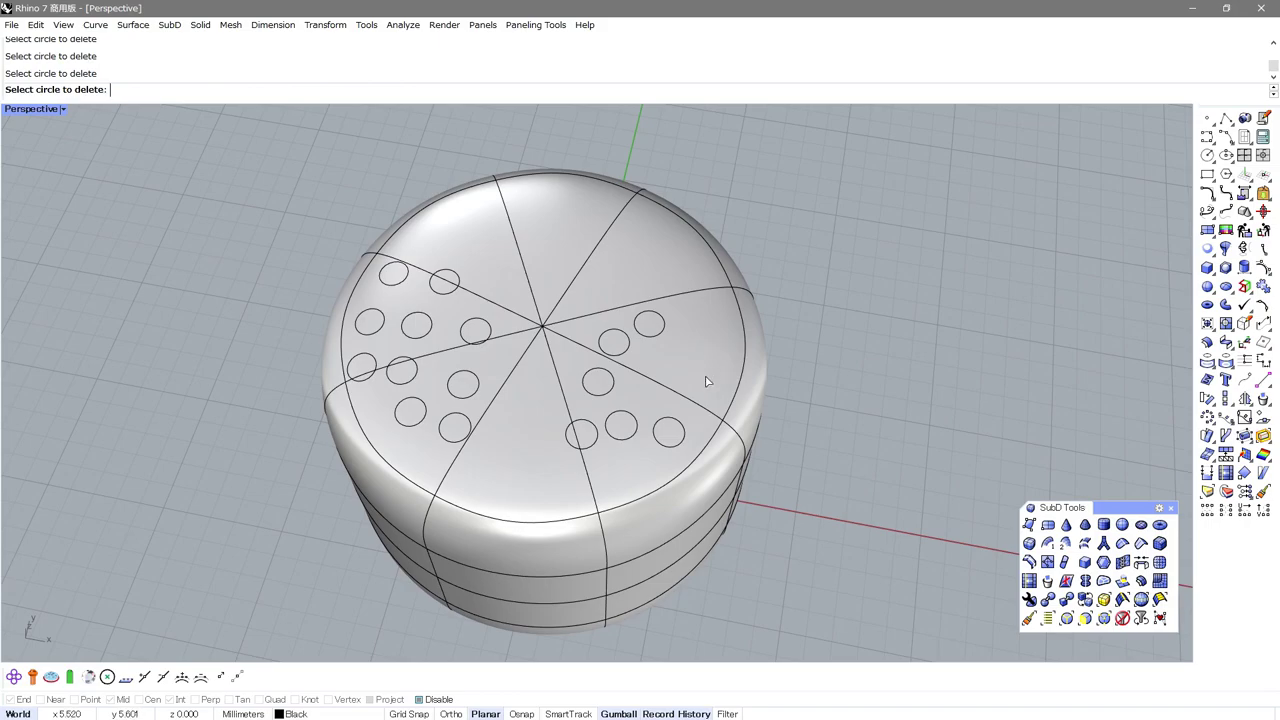
{"action": "left_click", "coordinate": [661, 443]}
{"action": "left_click", "coordinate": [595, 451]}
{"action": "key", "text": "Return"}
{"action": "key", "text": "Return"}
{"action": "right_click_drag", "start_coordinate": [597, 449], "coordinate": [620, 378]}
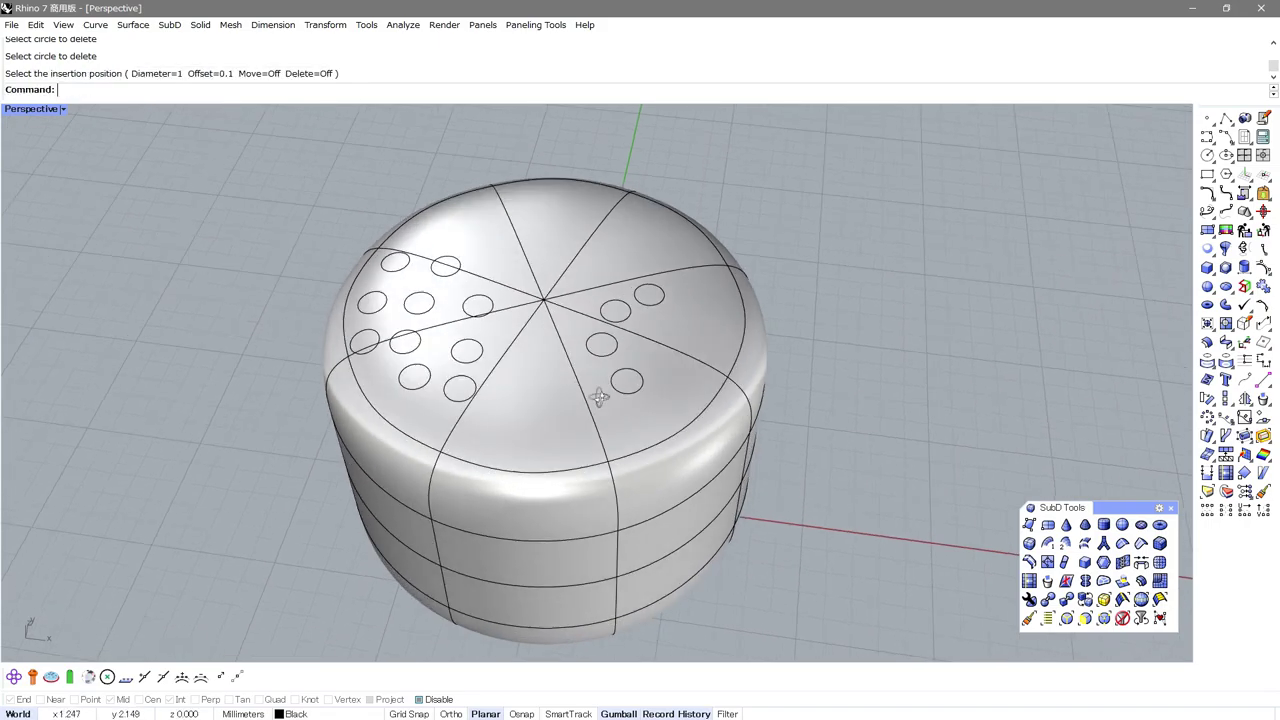
{"action": "left_click", "coordinate": [620, 378]}
{"action": "left_click", "coordinate": [681, 421]}
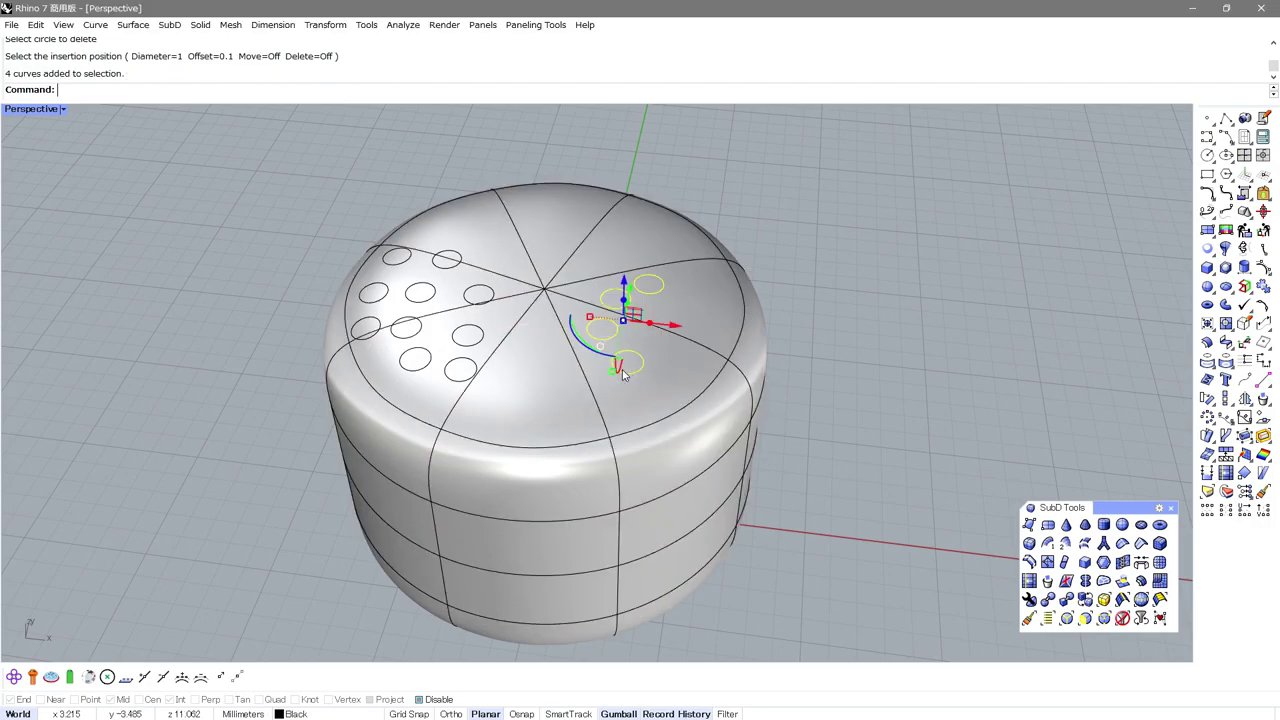
{"action": "right_click_drag", "start_coordinate": [681, 421], "coordinate": [627, 370]}
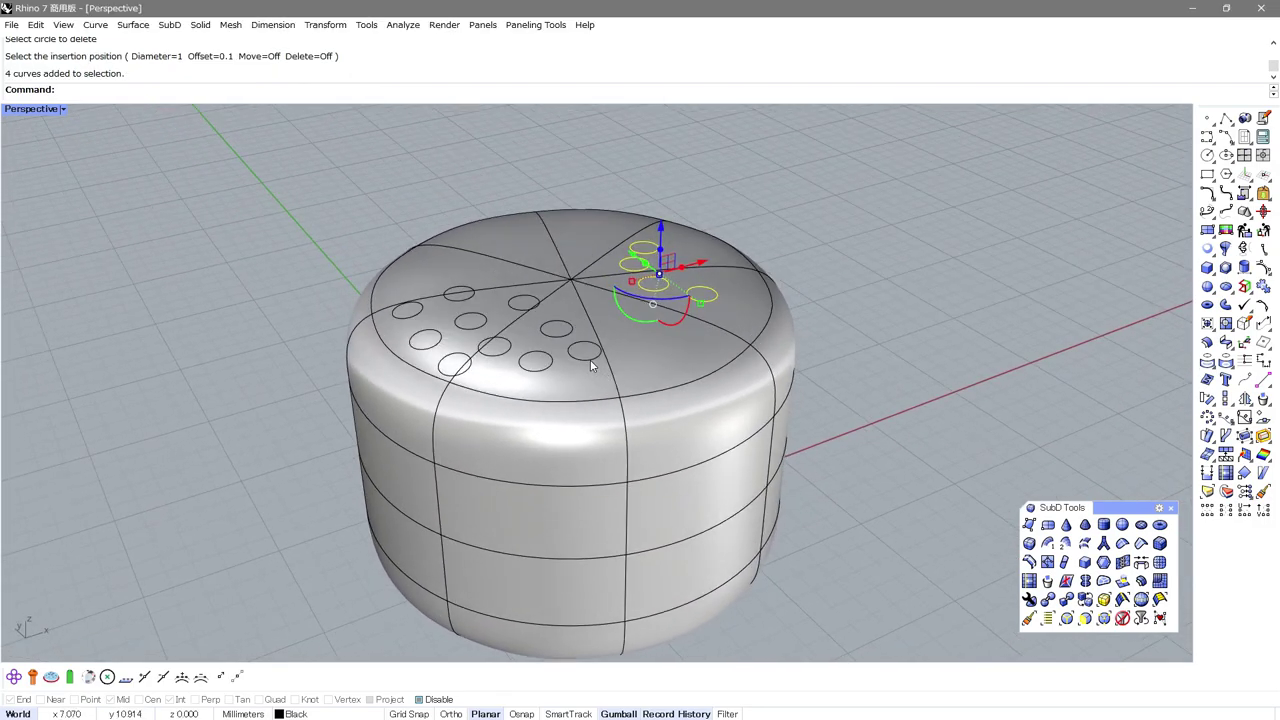
{"action": "left_click", "coordinate": [588, 362]}
{"action": "left_click", "coordinate": [534, 371]}
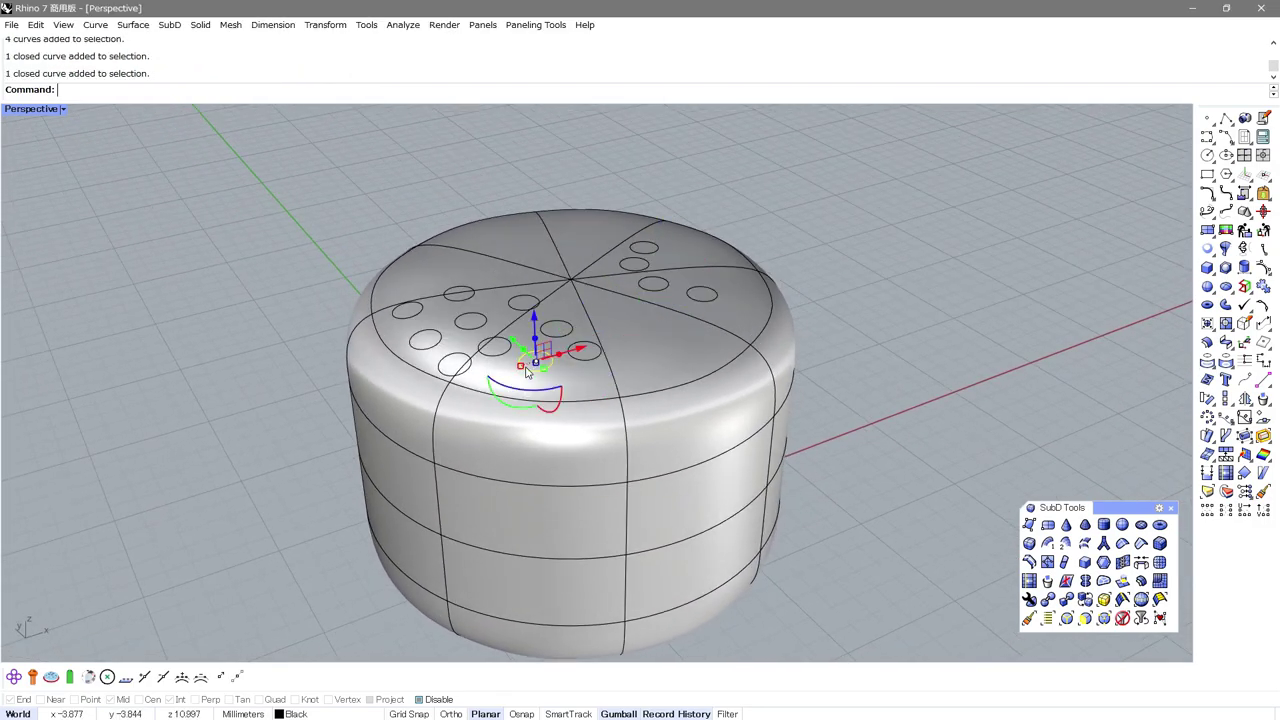
{"action": "left_click", "coordinate": [467, 363]}
{"action": "left_click", "coordinate": [464, 360]}
{"action": "right_click_drag", "start_coordinate": [465, 323], "coordinate": [435, 335]}
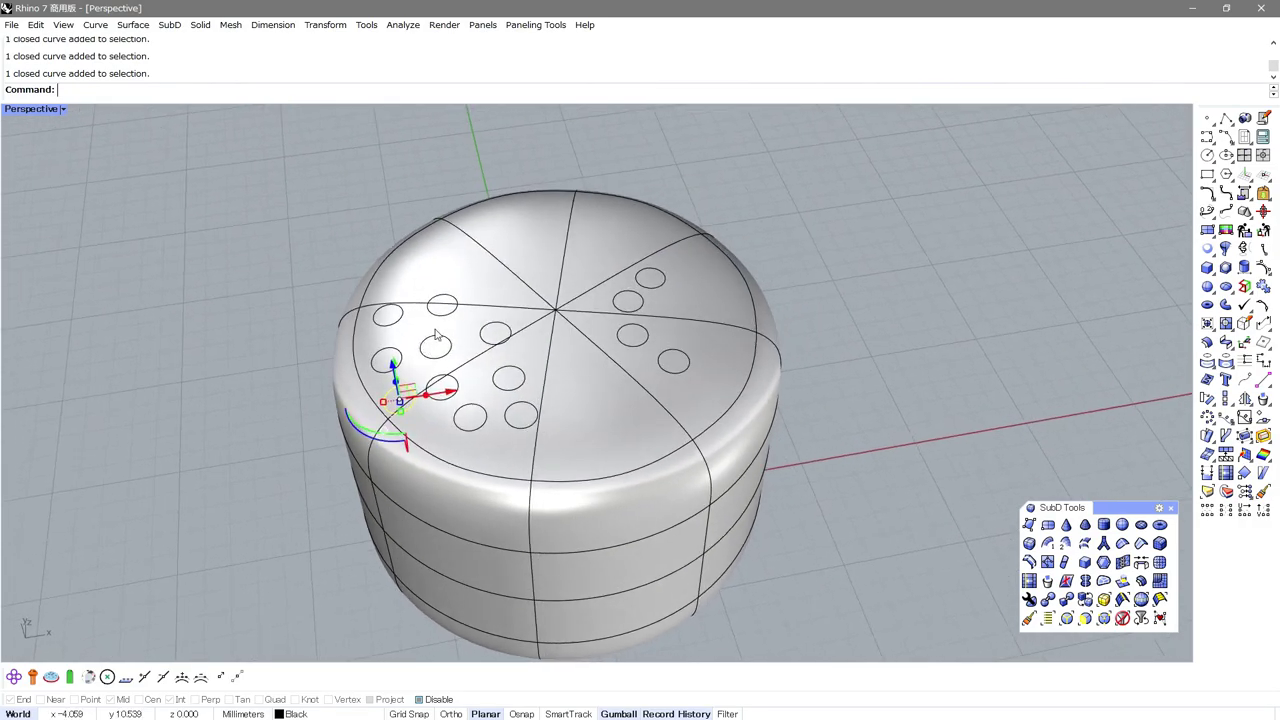
{"action": "left_click", "coordinate": [445, 321]}
{"action": "left_click", "coordinate": [487, 356]}
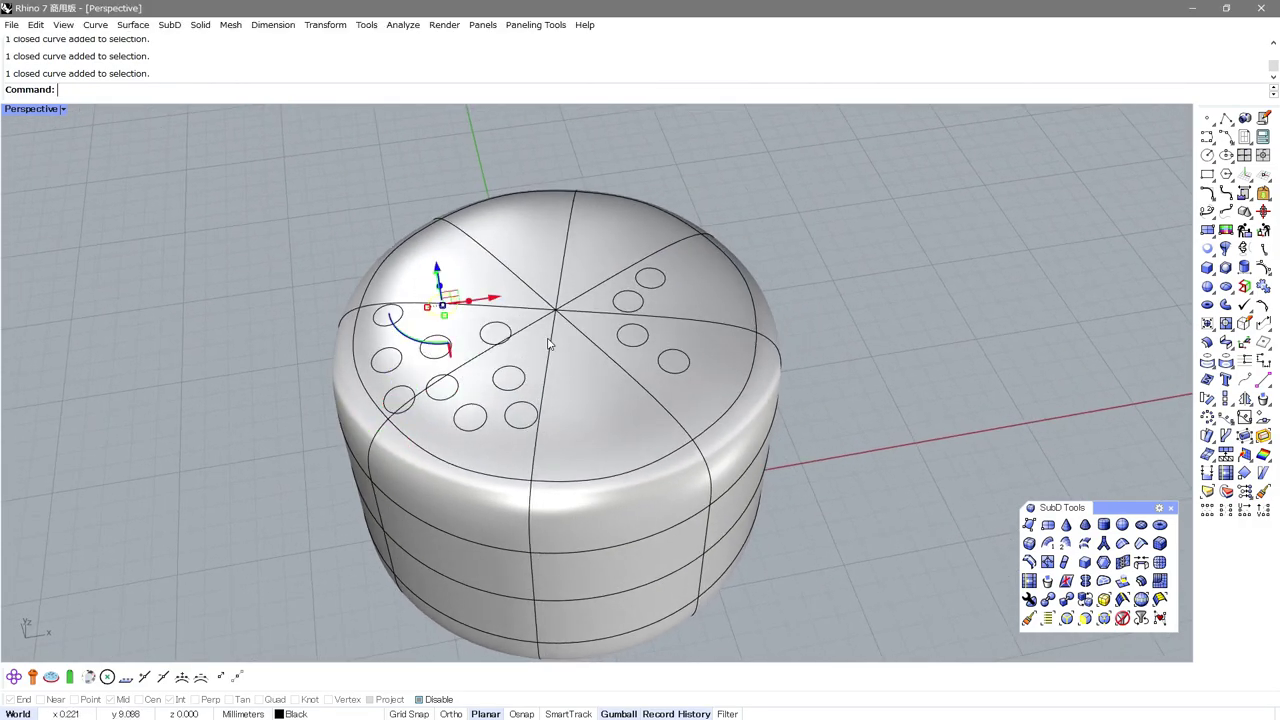
{"action": "mouse_move", "coordinate": [550, 345]}
{"action": "right_mouse_down"}
{"action": "mouse_move", "coordinate": [843, 323]}
{"action": "mouse_move", "coordinate": [820, 380]}
{"action": "mouse_move", "coordinate": [812, 330]}
{"action": "right_mouse_up"}
{"action": "scroll", "coordinate": [820, 380], "scroll_direction": "up", "scroll_amount": 3}
{"action": "key", "text": "Escape"}
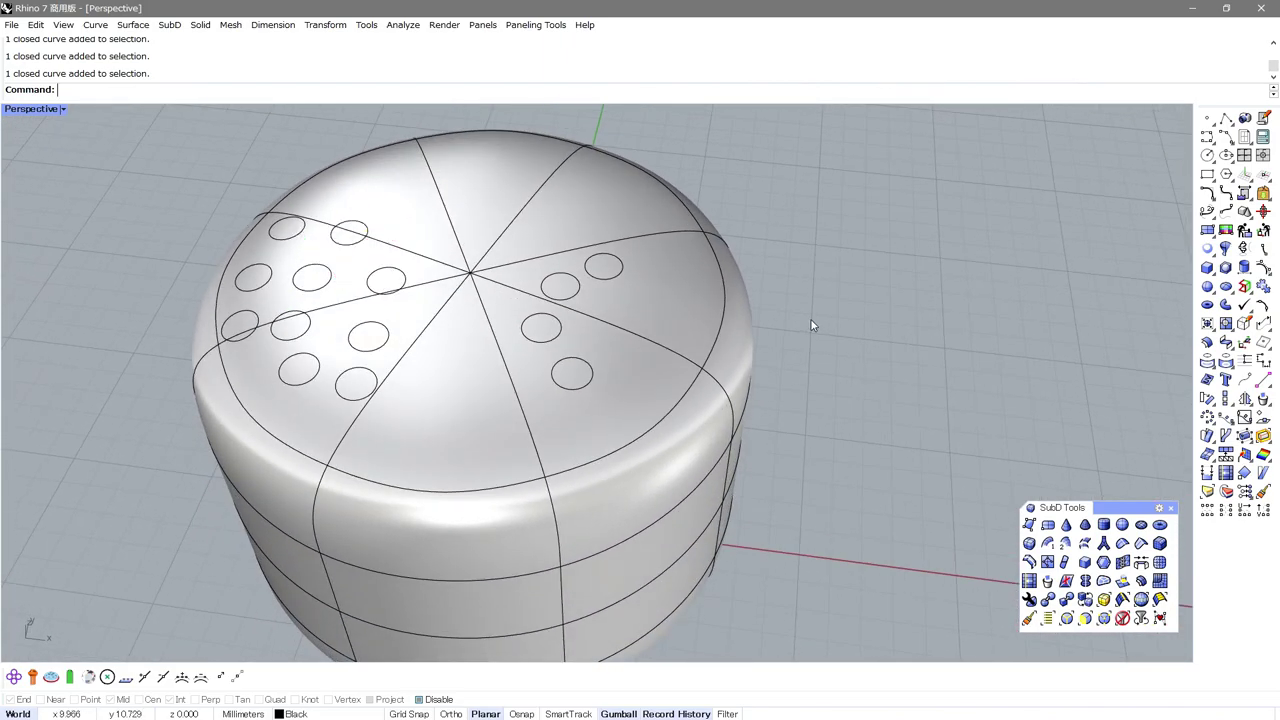